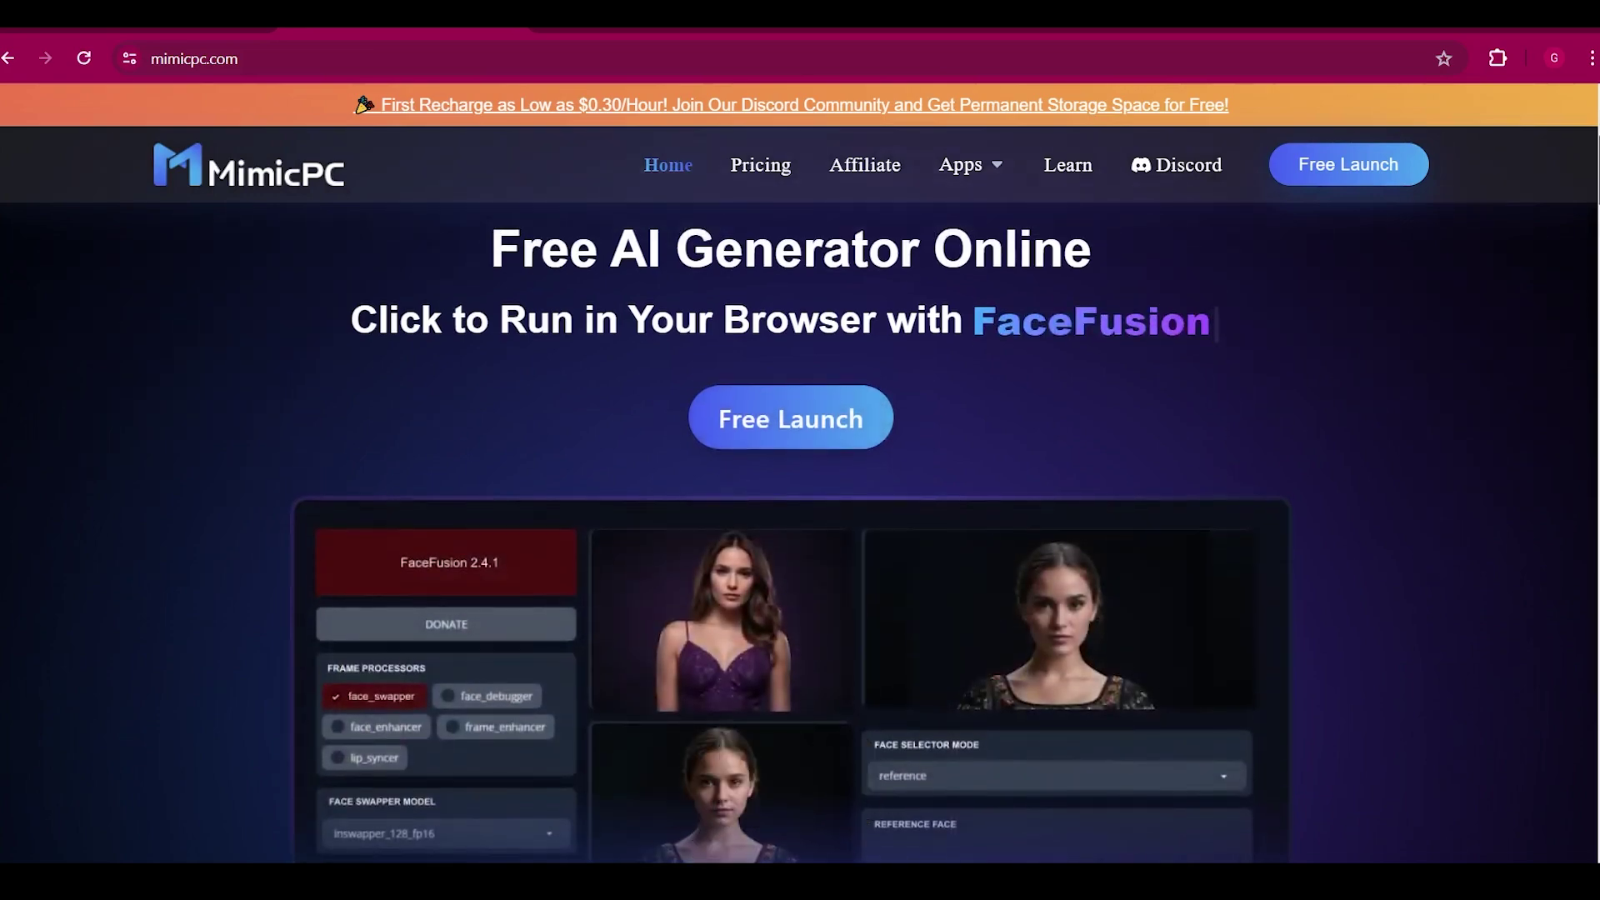
# Step: Browse the app cards for RVC, Ollama-Webui, Chatbot-Ollama, ComfyUI and Automatic1111 Forge
pyautogui.scroll(-10, 800, 533)
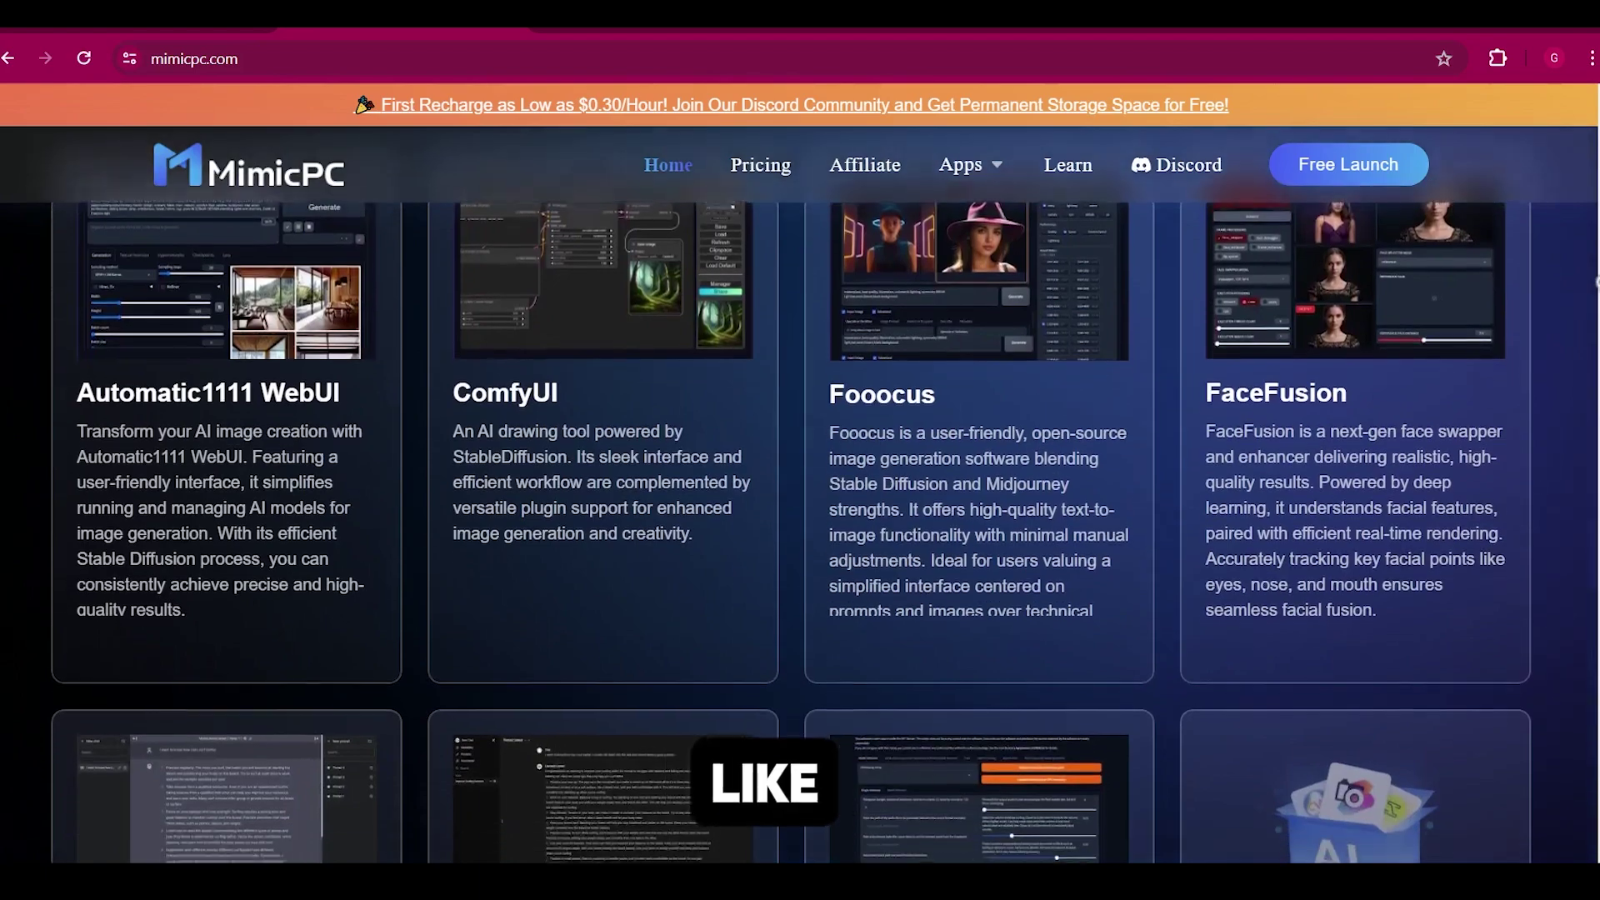
pyautogui.scroll(-3, 800, 533)
pyautogui.scroll(-5, 1594, 284)
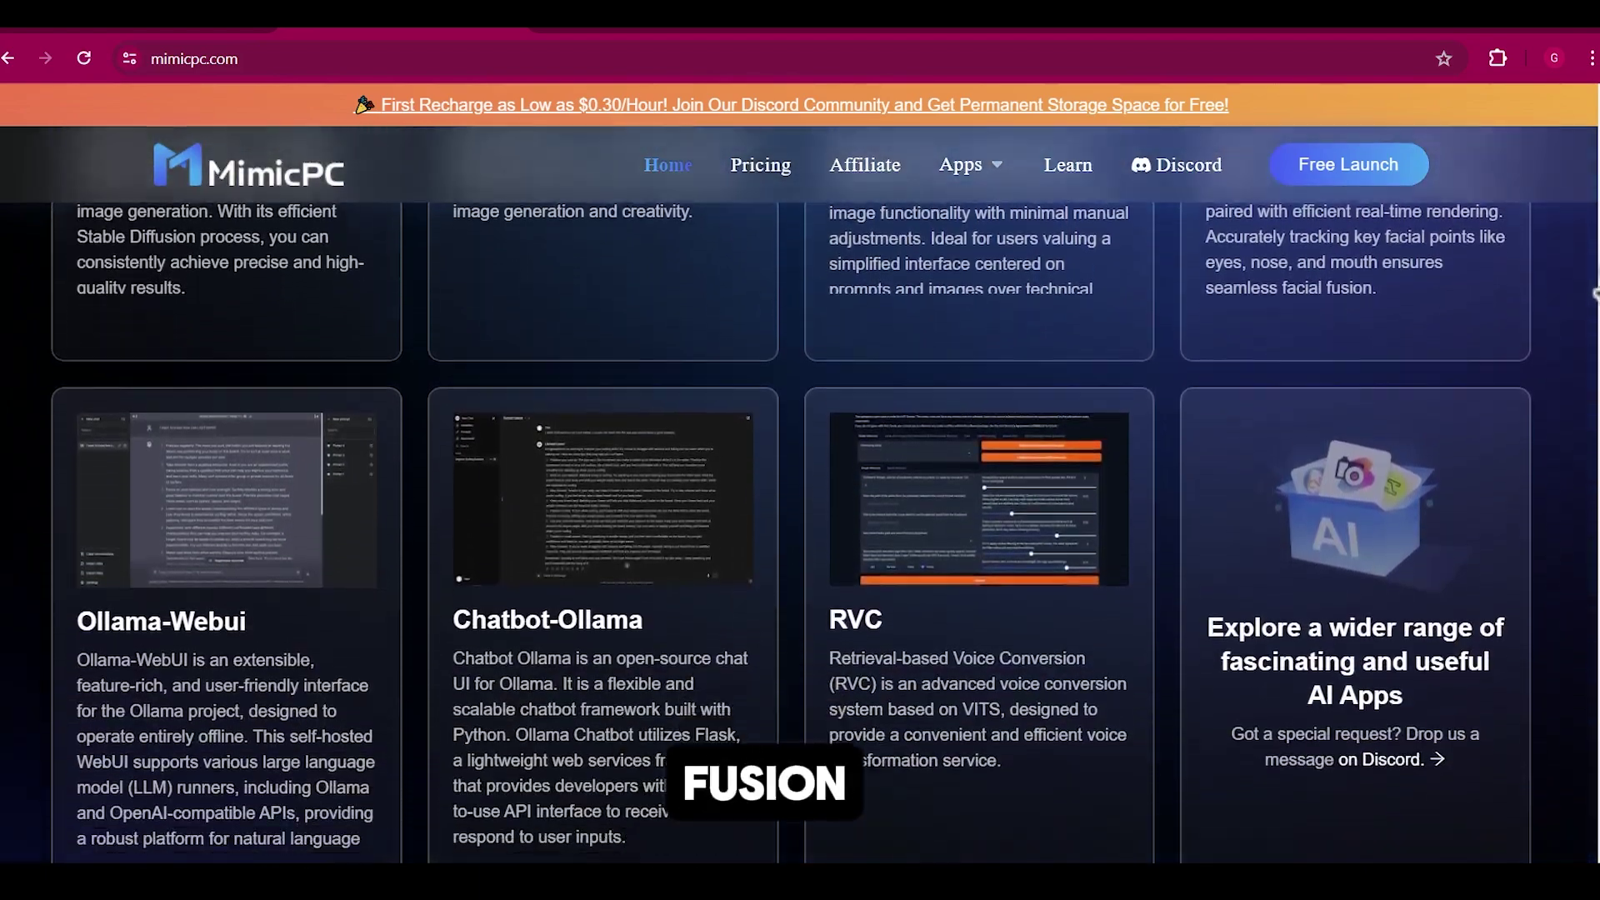
pyautogui.scroll(-2, 1593, 284)
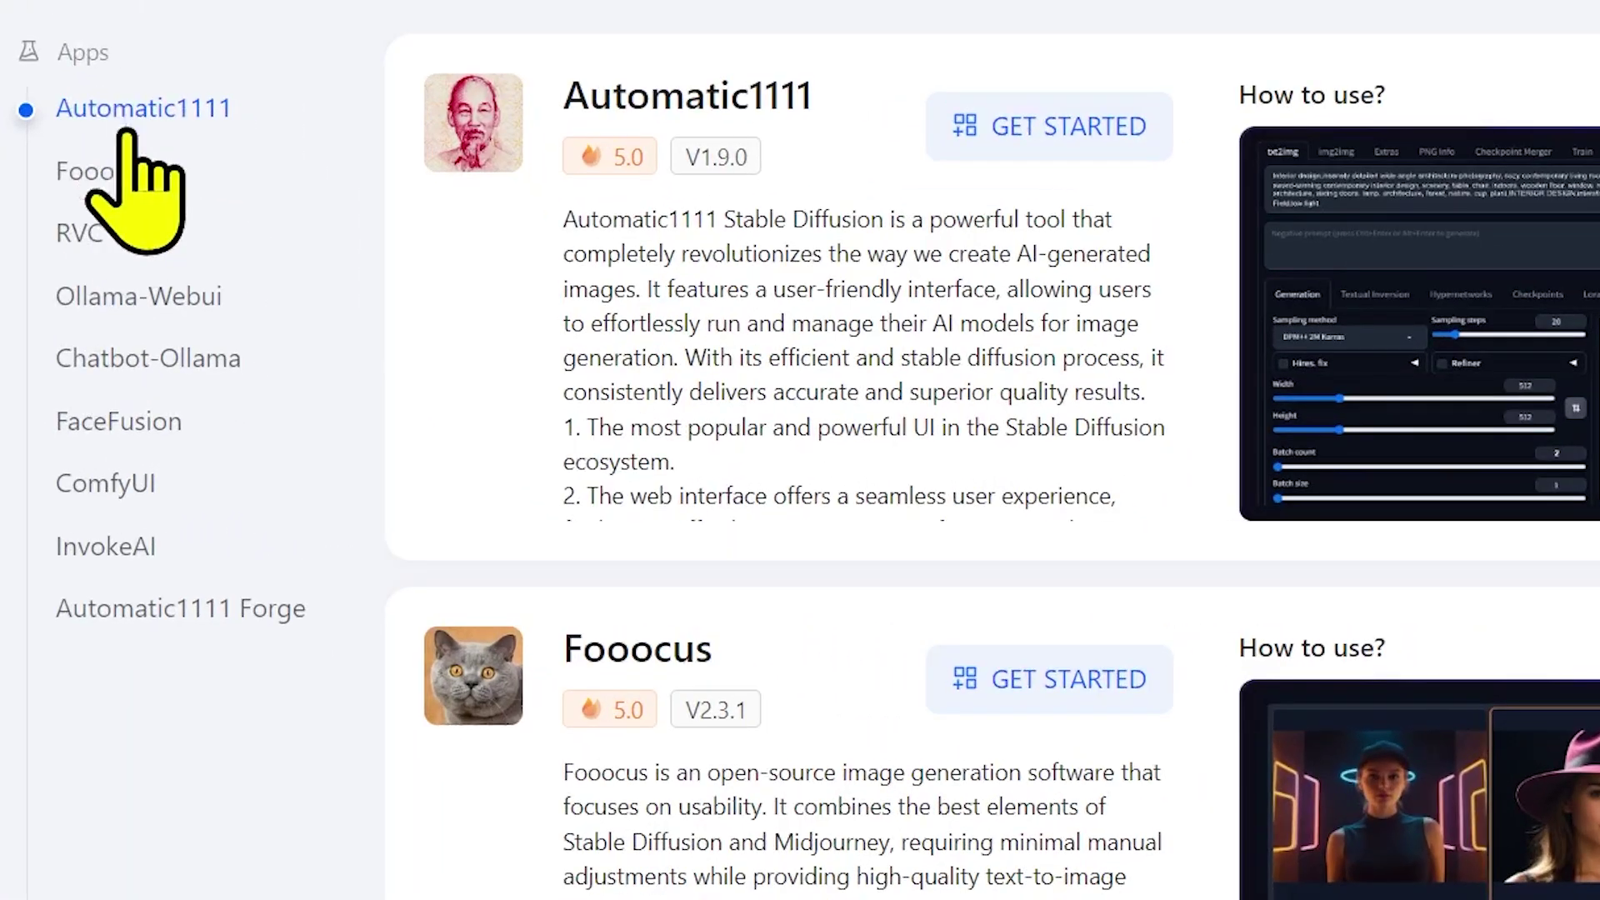
pyautogui.click(209, 233)
pyautogui.click(165, 296)
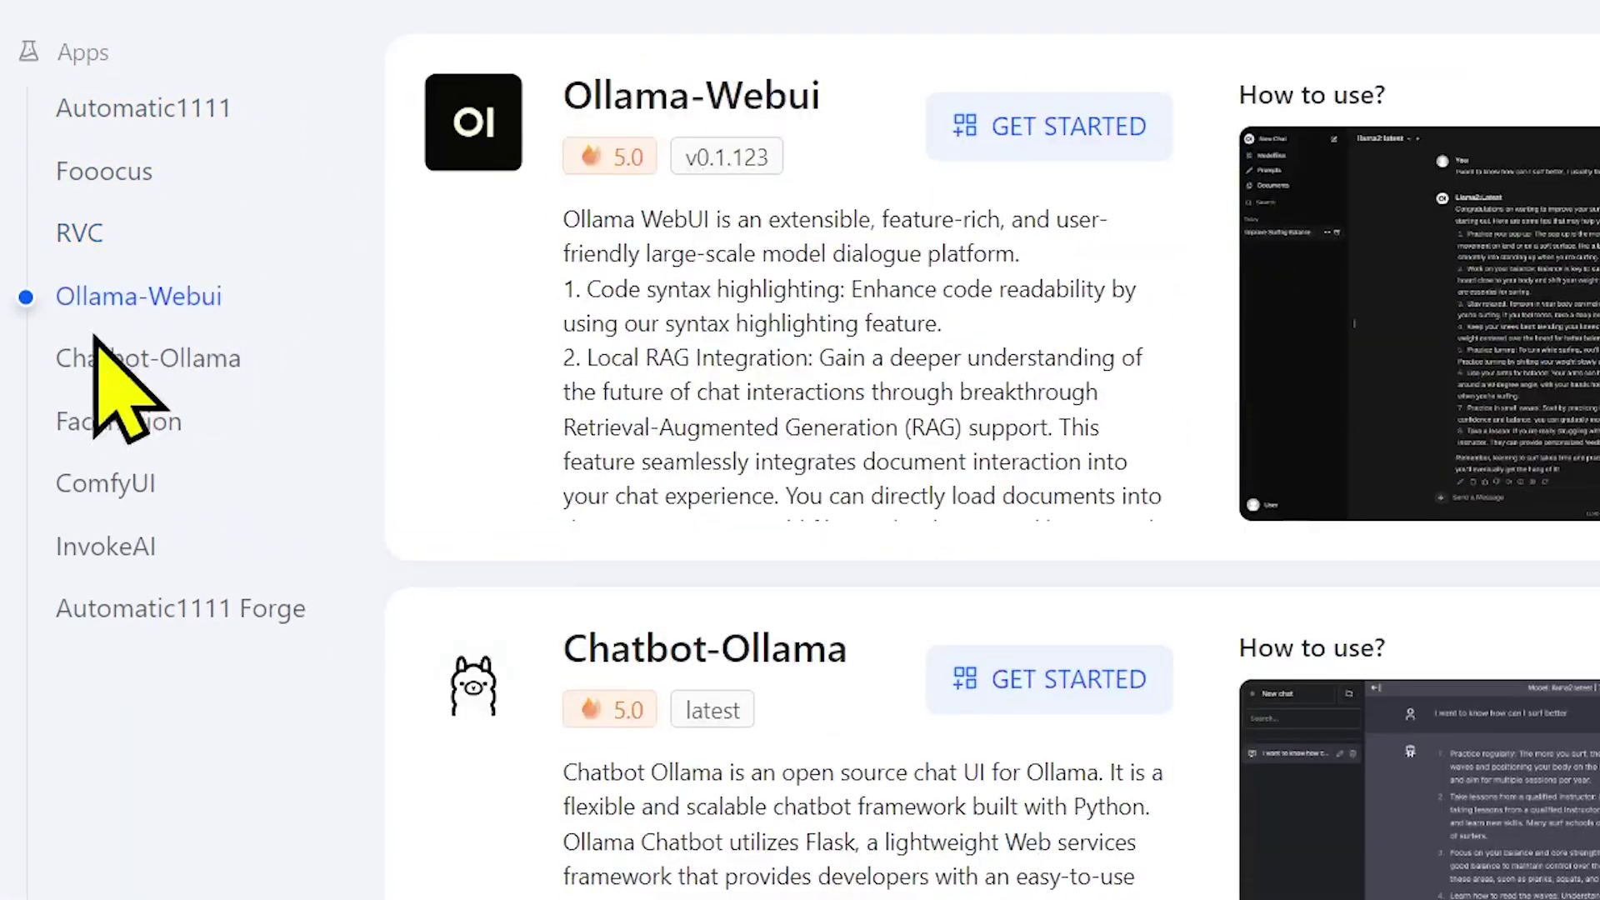
pyautogui.click(238, 367)
pyautogui.click(178, 484)
pyautogui.click(288, 612)
# Step: Select Fooocus and open its Get Started panel offering Medium T4 16GB hardware
pyautogui.scroll(15, 821, 654)
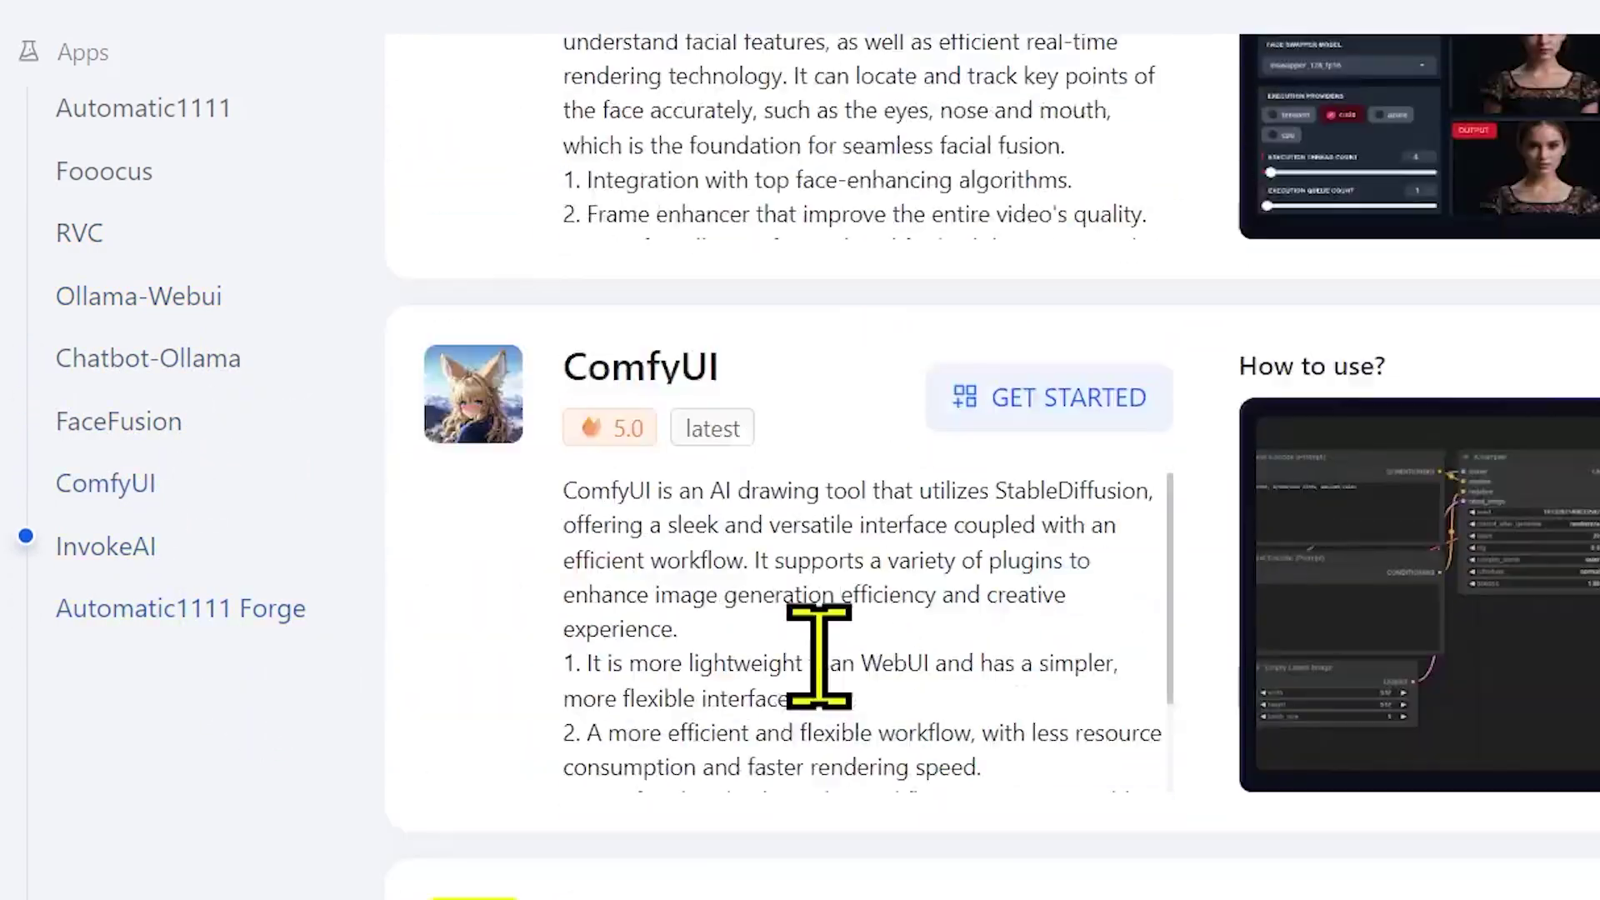
pyautogui.scroll(15, 819, 656)
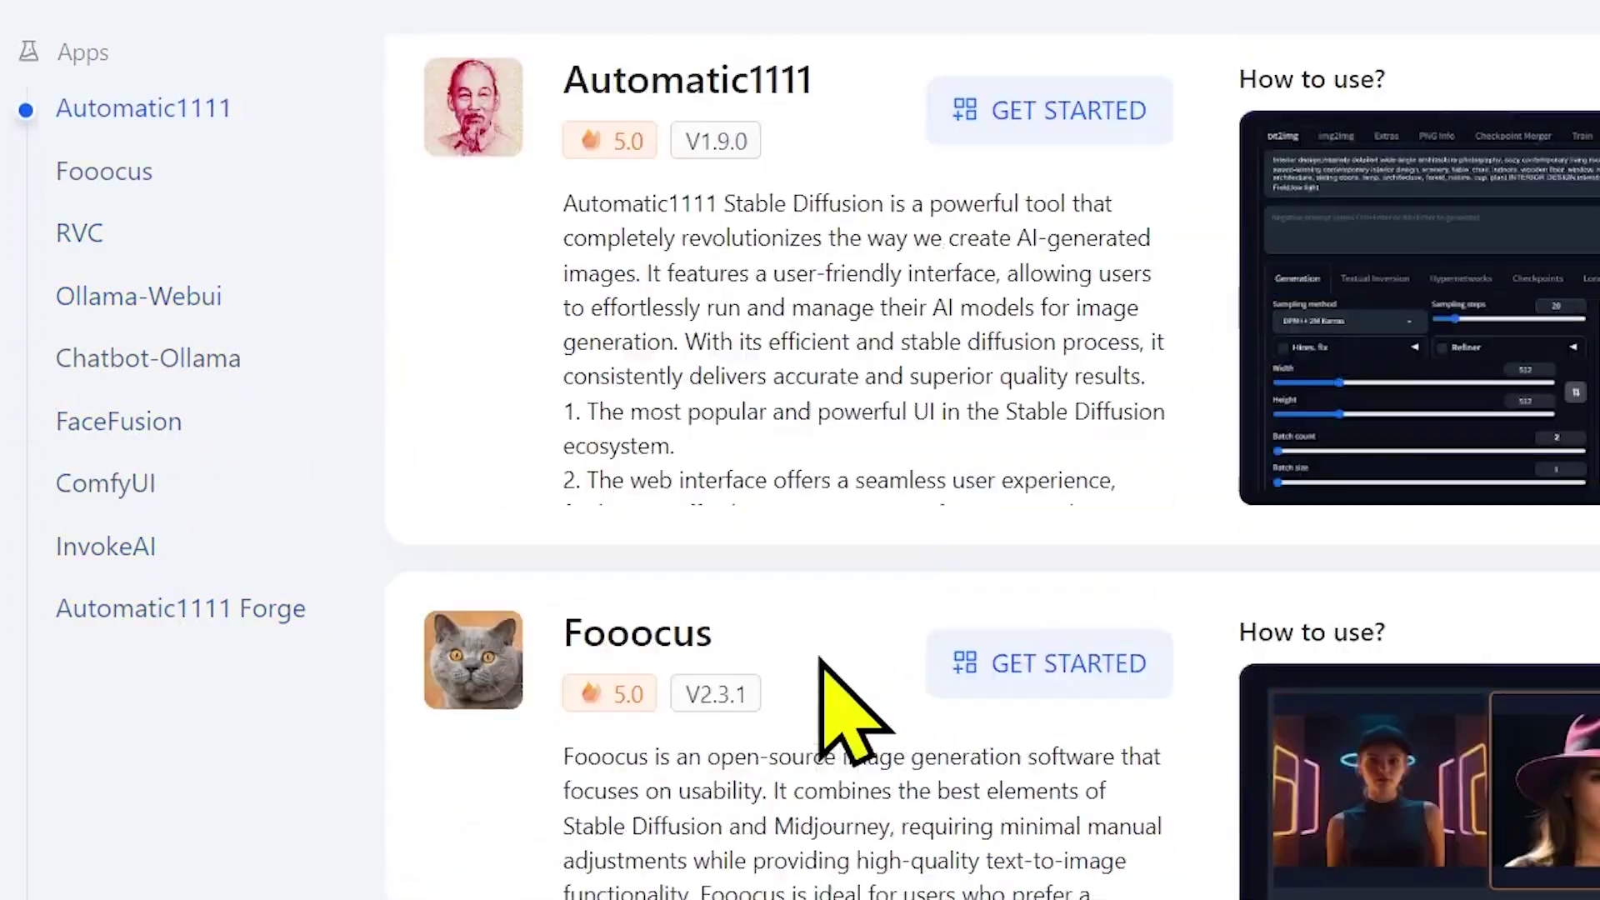
pyautogui.scroll(-4, 840, 692)
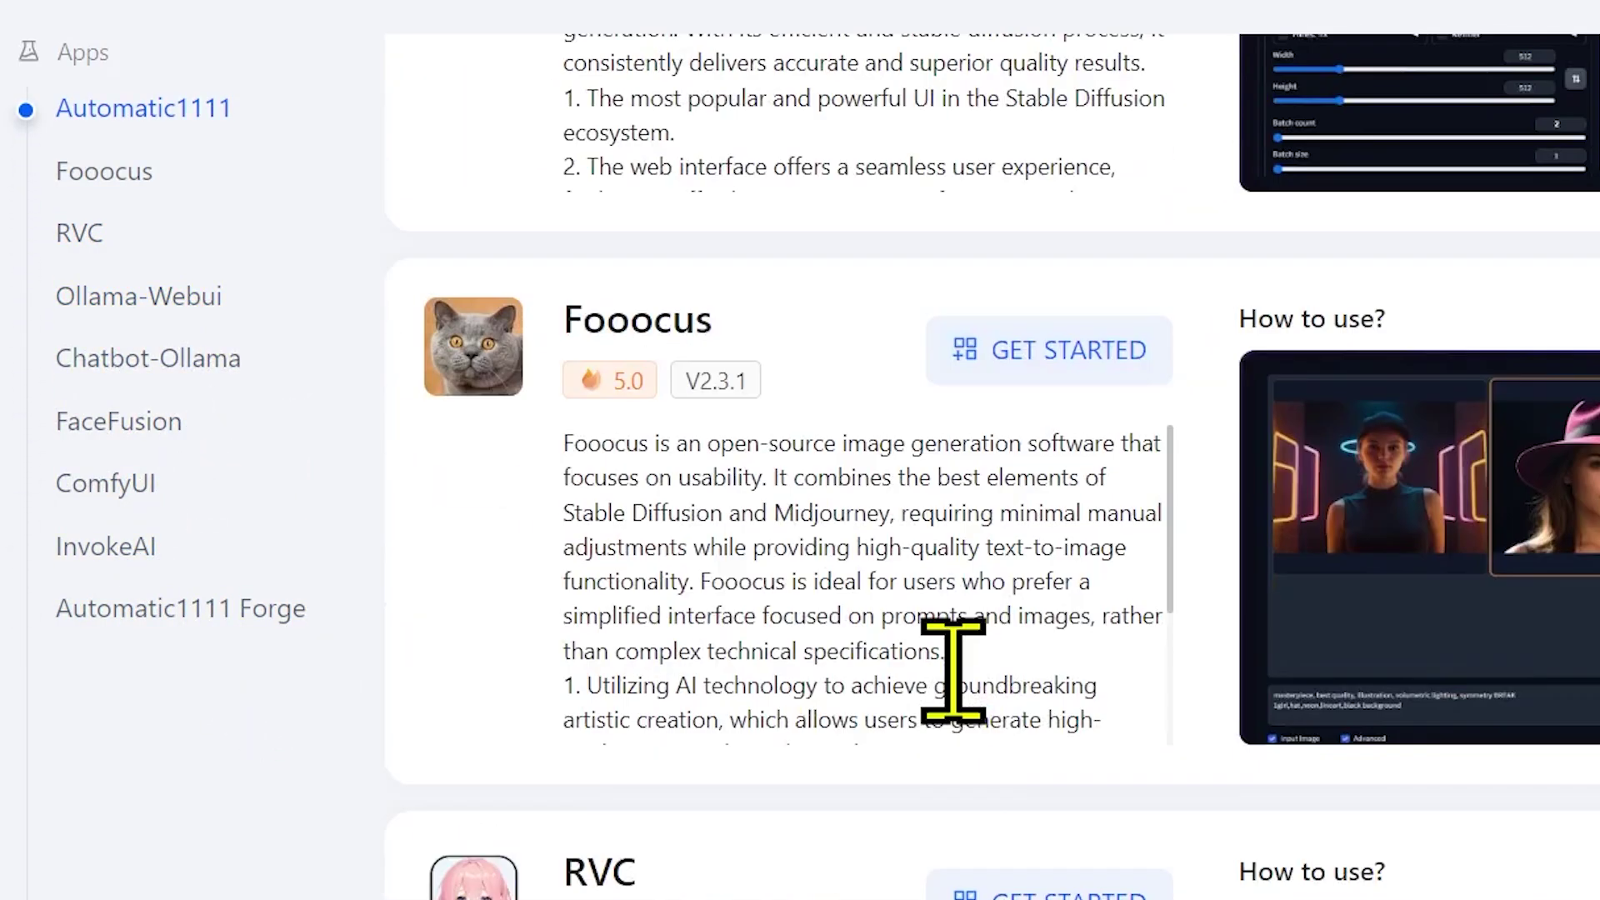
pyautogui.click(137, 175)
pyautogui.click(1046, 142)
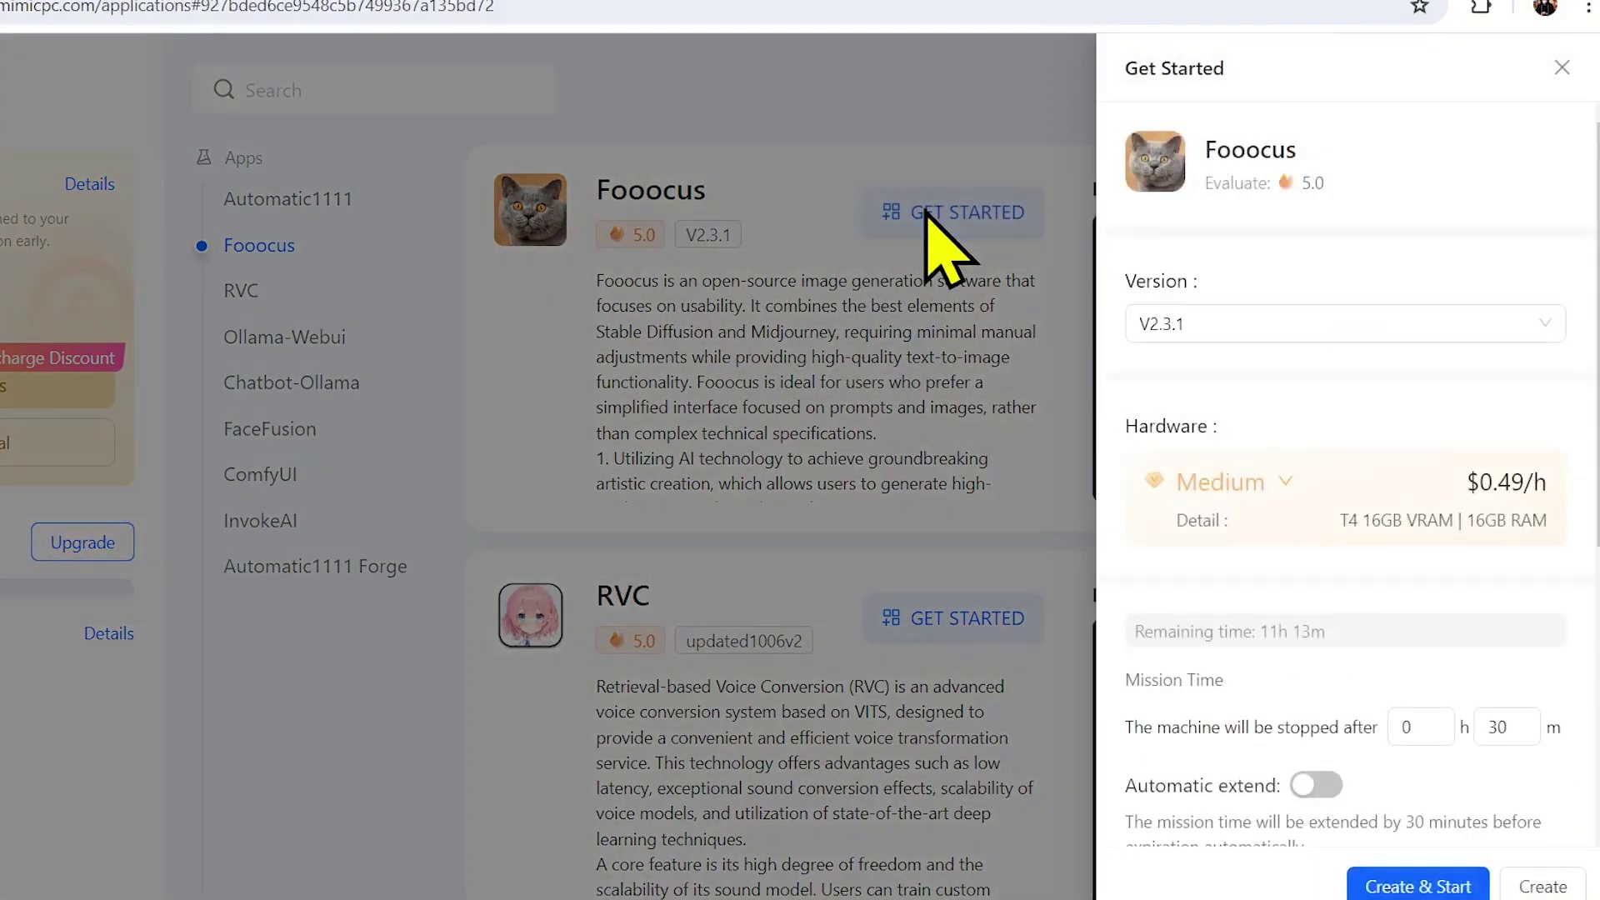
# Step: Choose the Large A10G 24GB tier at $0.99/h with automatic extend, and start Fooocus
pyautogui.scroll(-2, 1322, 400)
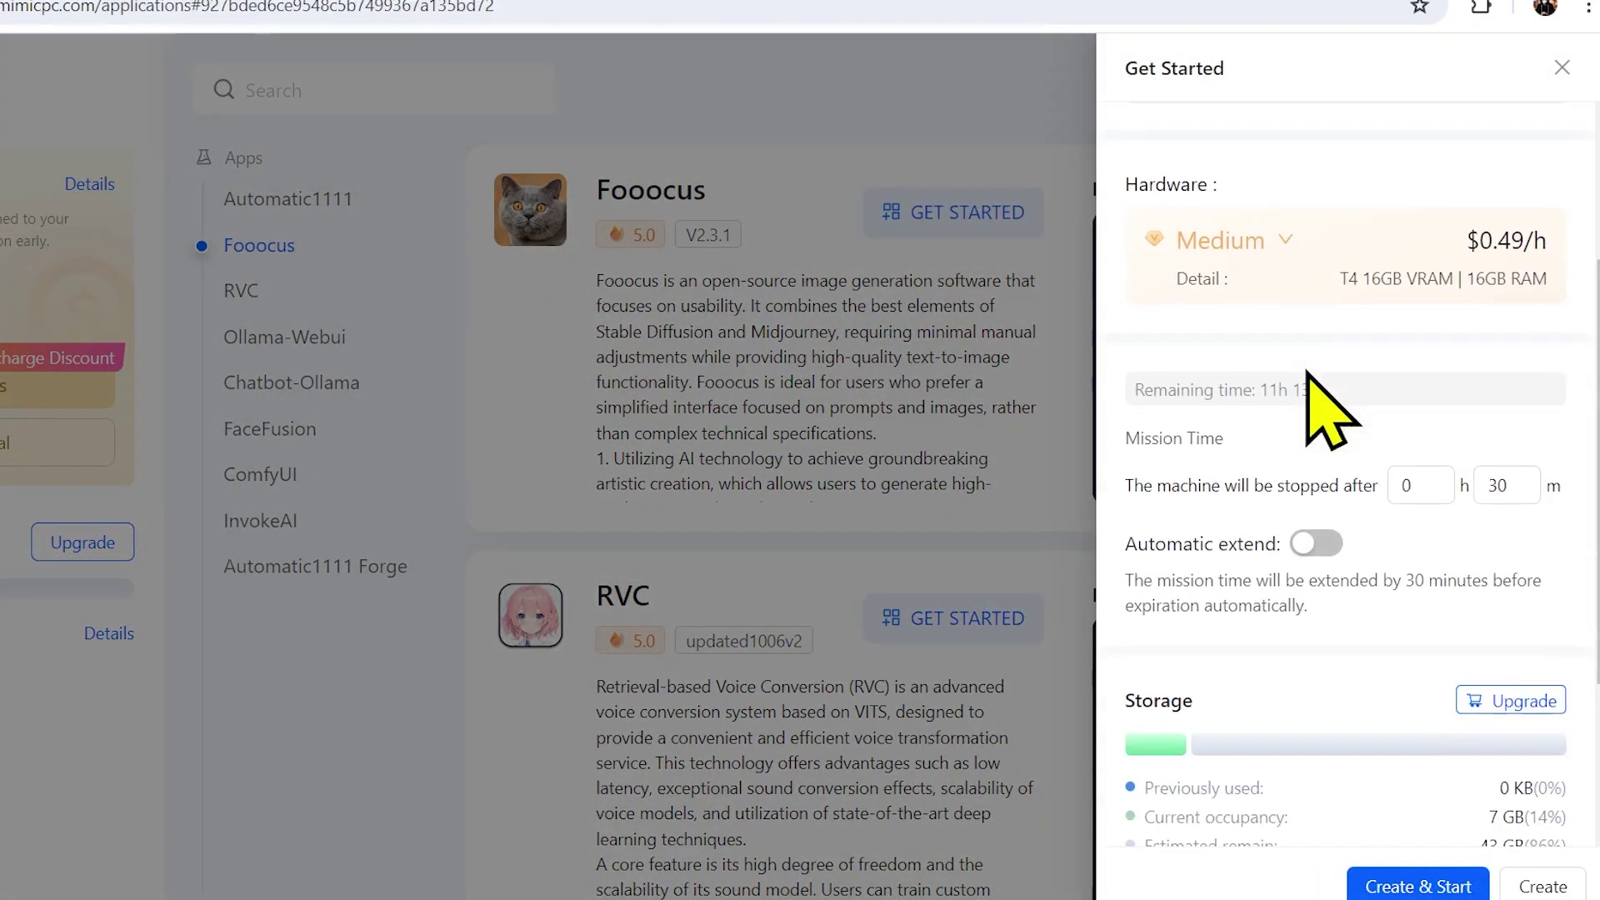
pyautogui.scroll(1, 1300, 384)
pyautogui.click(1288, 365)
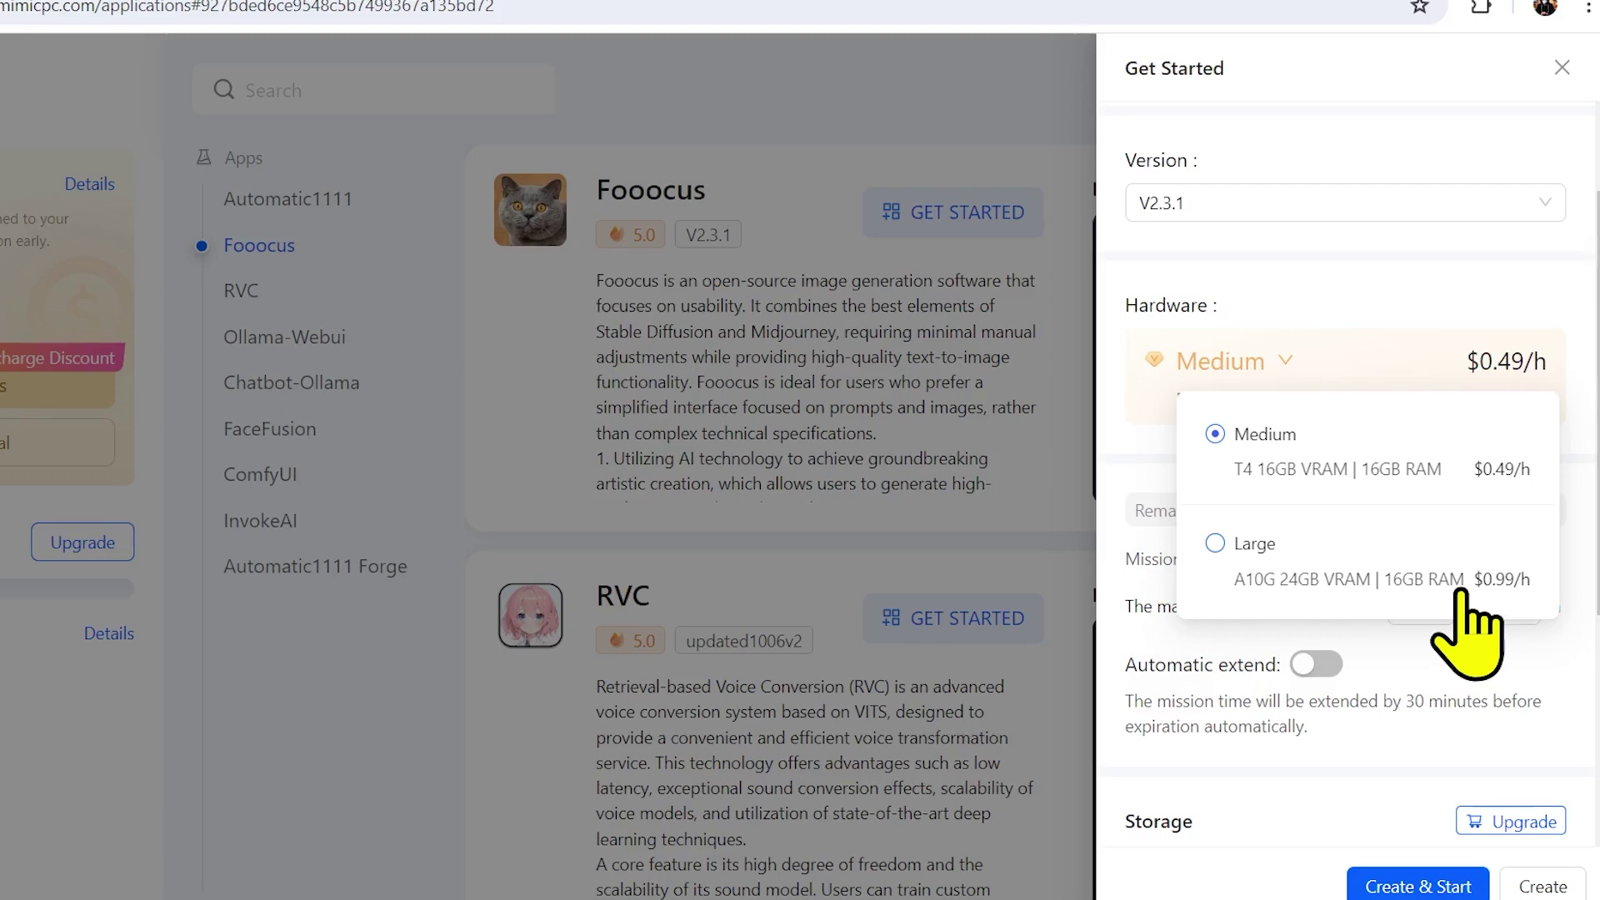
pyautogui.click(1464, 584)
pyautogui.scroll(-3, 1388, 484)
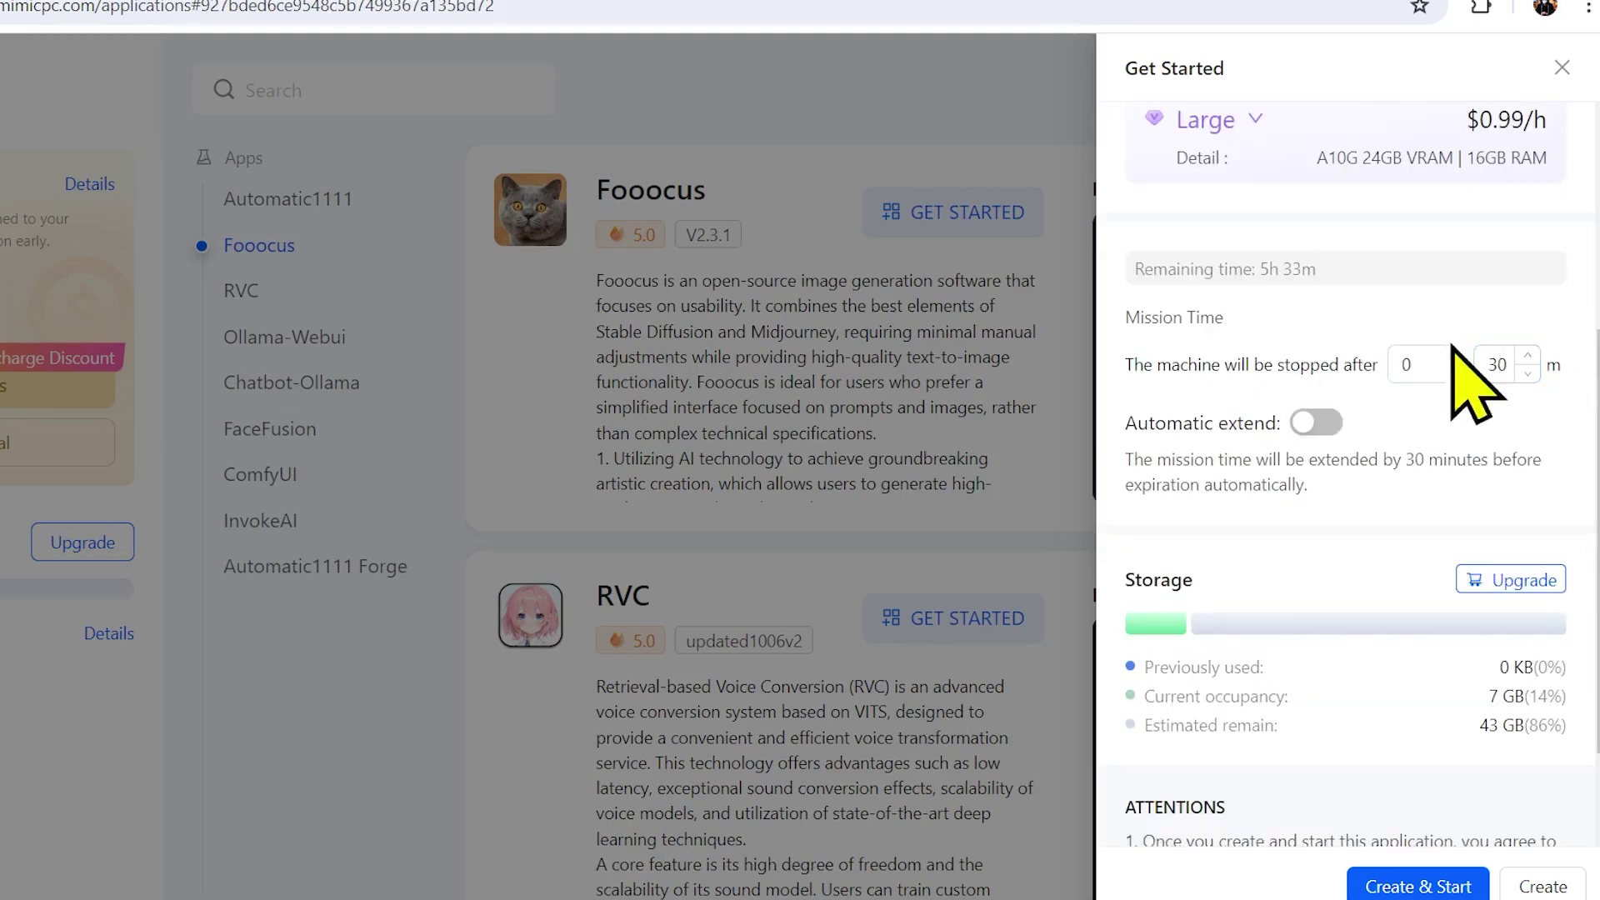
pyautogui.scroll(-1, 1348, 430)
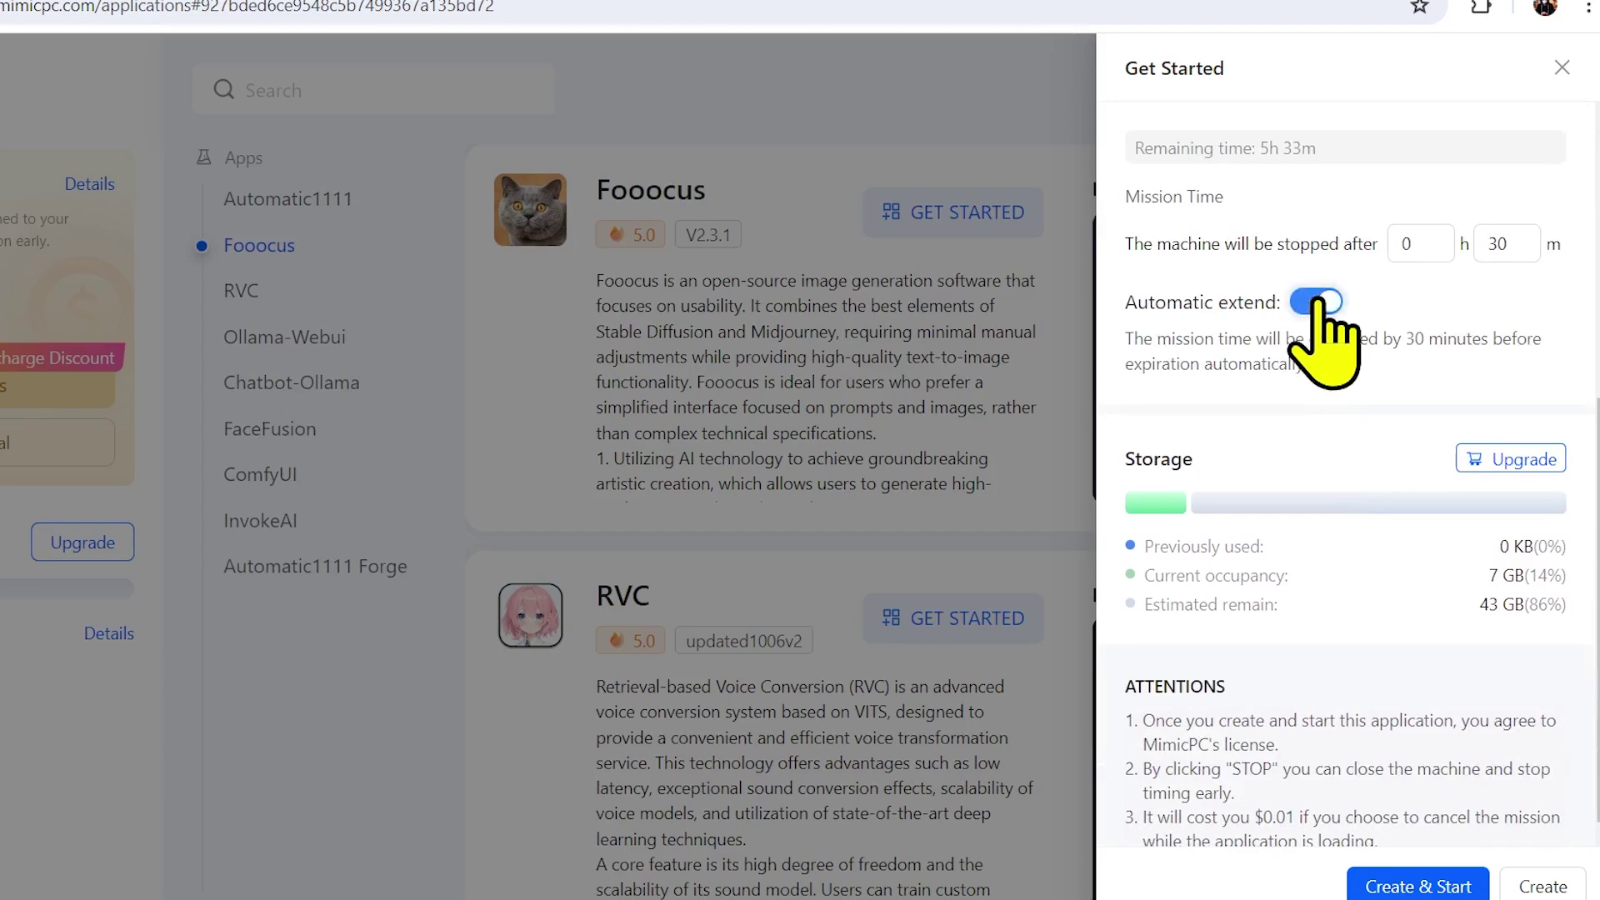
pyautogui.click(1457, 871)
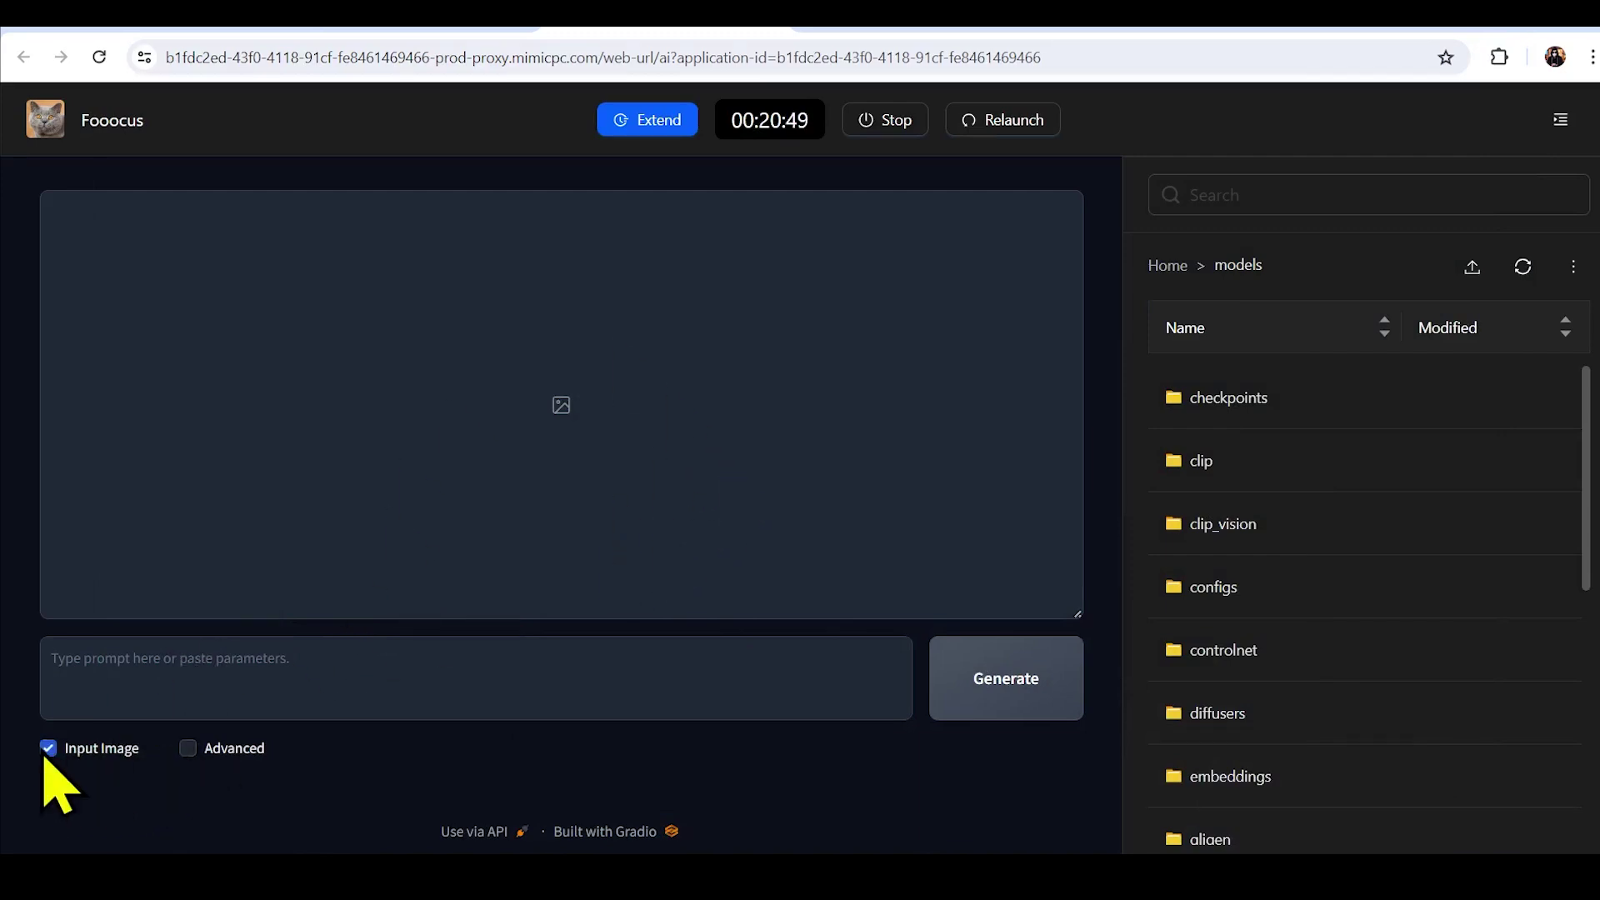
# Step: Uncheck Input Image and enable Advanced to show the Setting panel with Speed performance
pyautogui.scroll(-3, 375, 719)
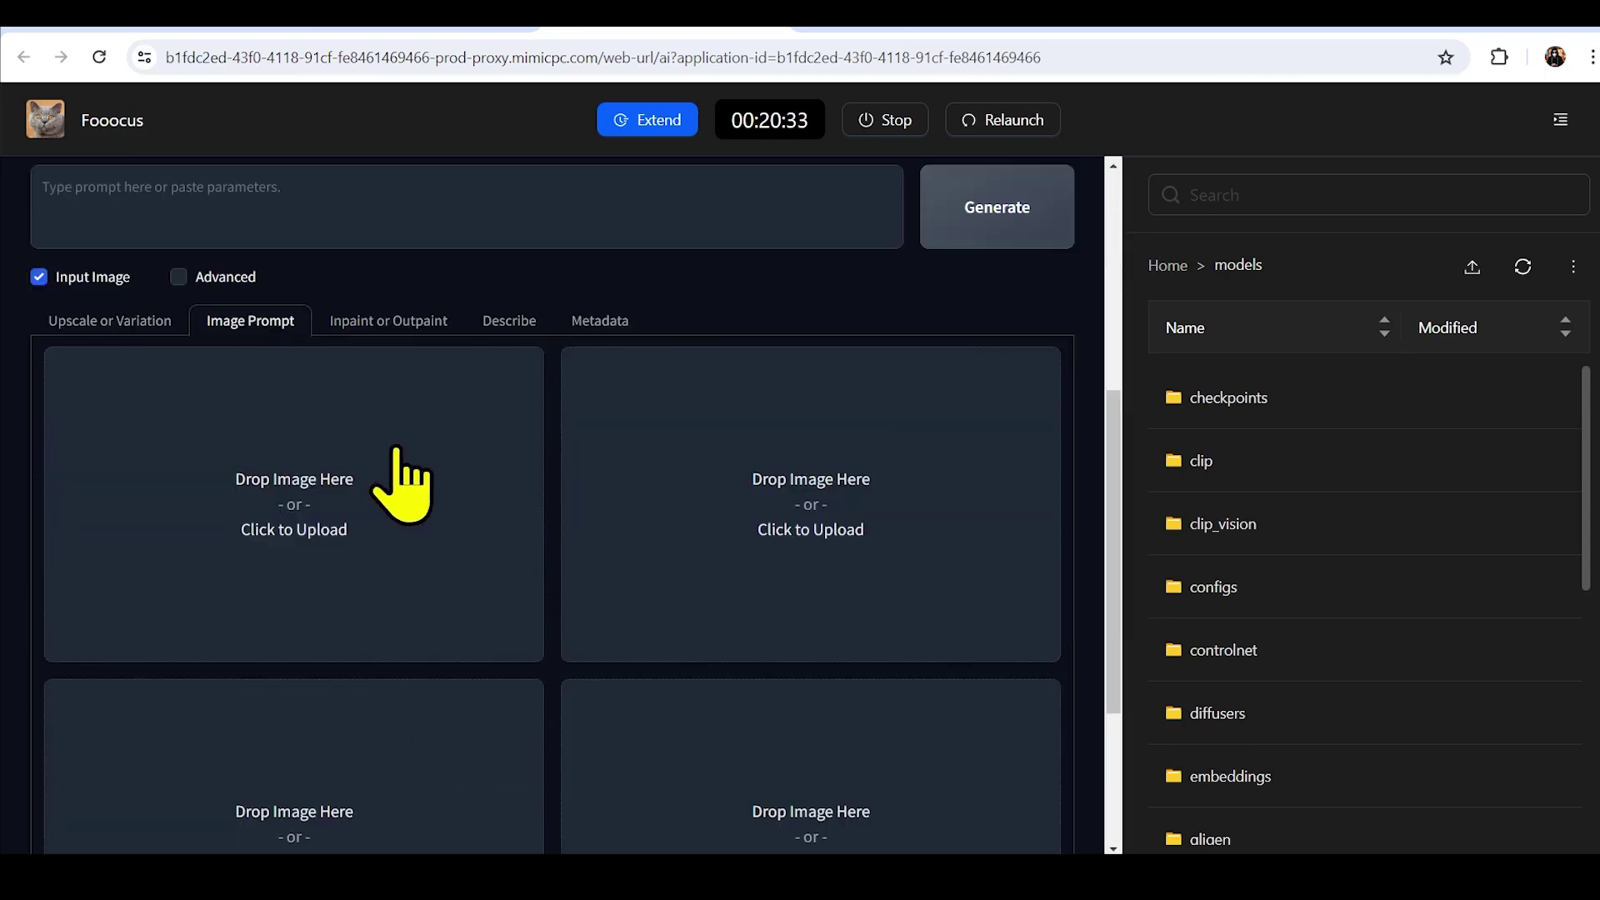
pyautogui.scroll(1, 403, 476)
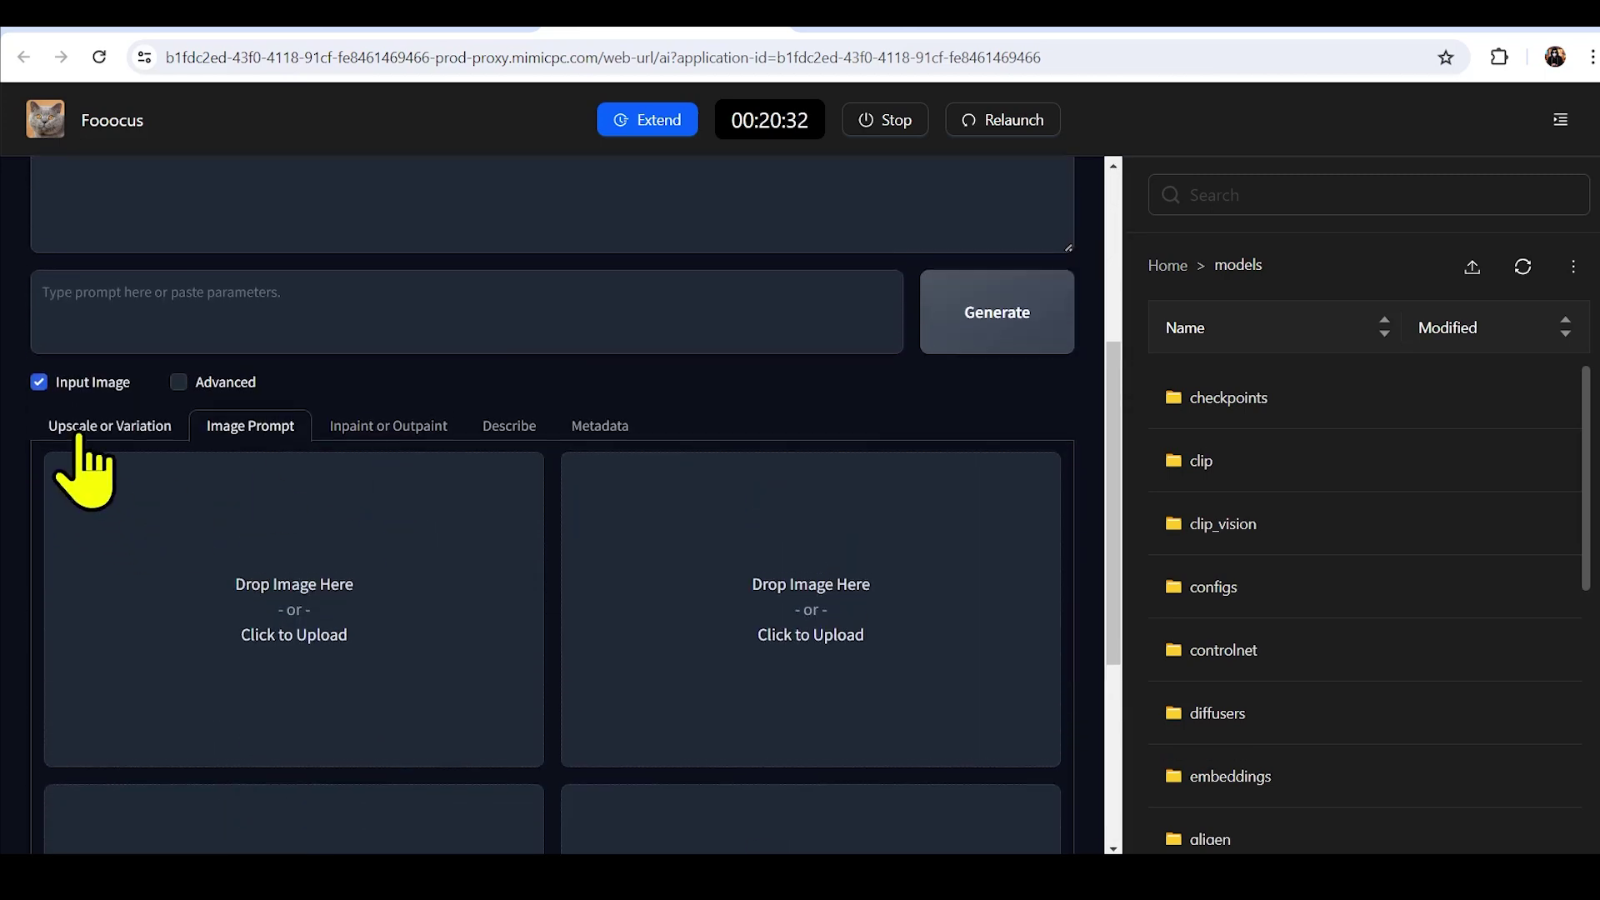
pyautogui.click(80, 435)
pyautogui.scroll(3, 133, 564)
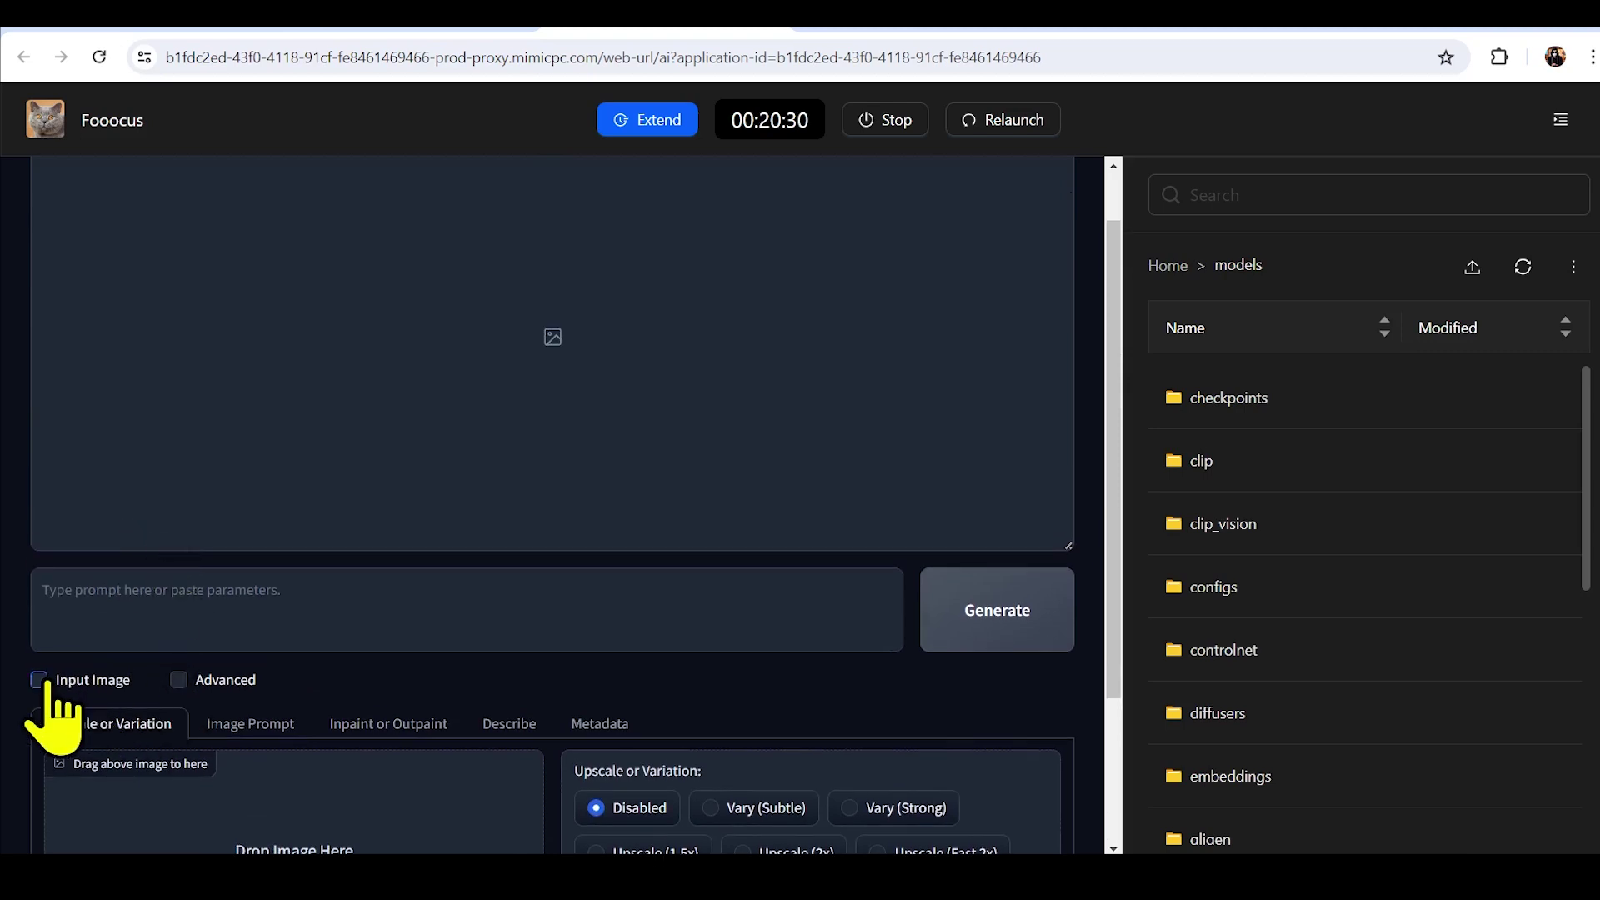
pyautogui.click(42, 681)
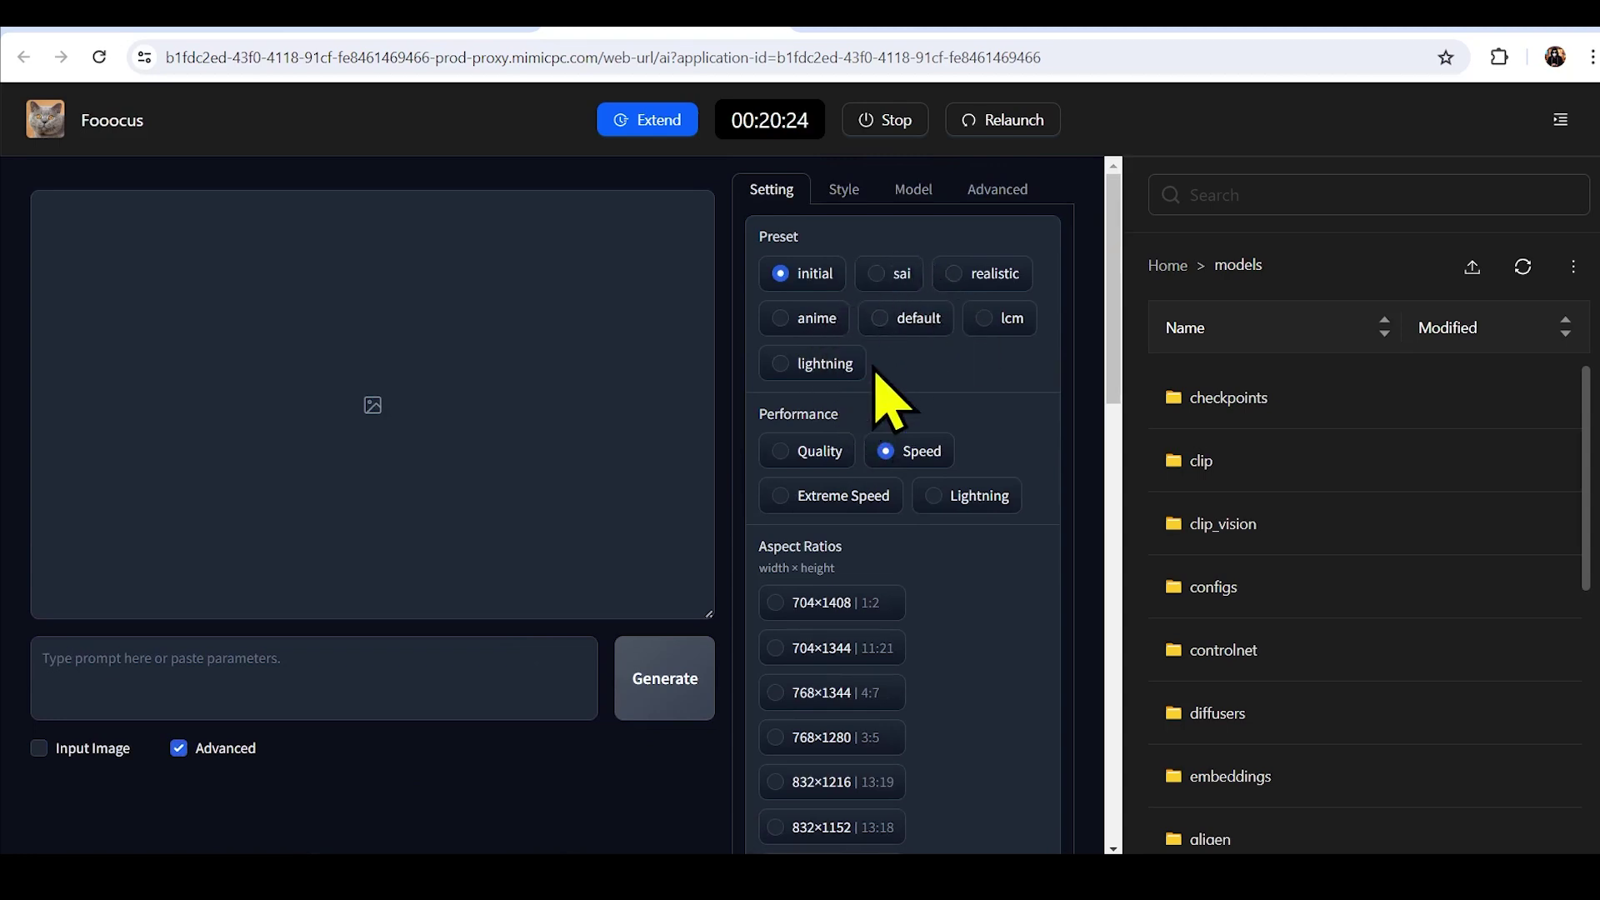
# Step: Paste the moonlit-night prompt with film grain, bokeh and muted colours, then focus Negative Prompt
pyautogui.scroll(-4, 876, 384)
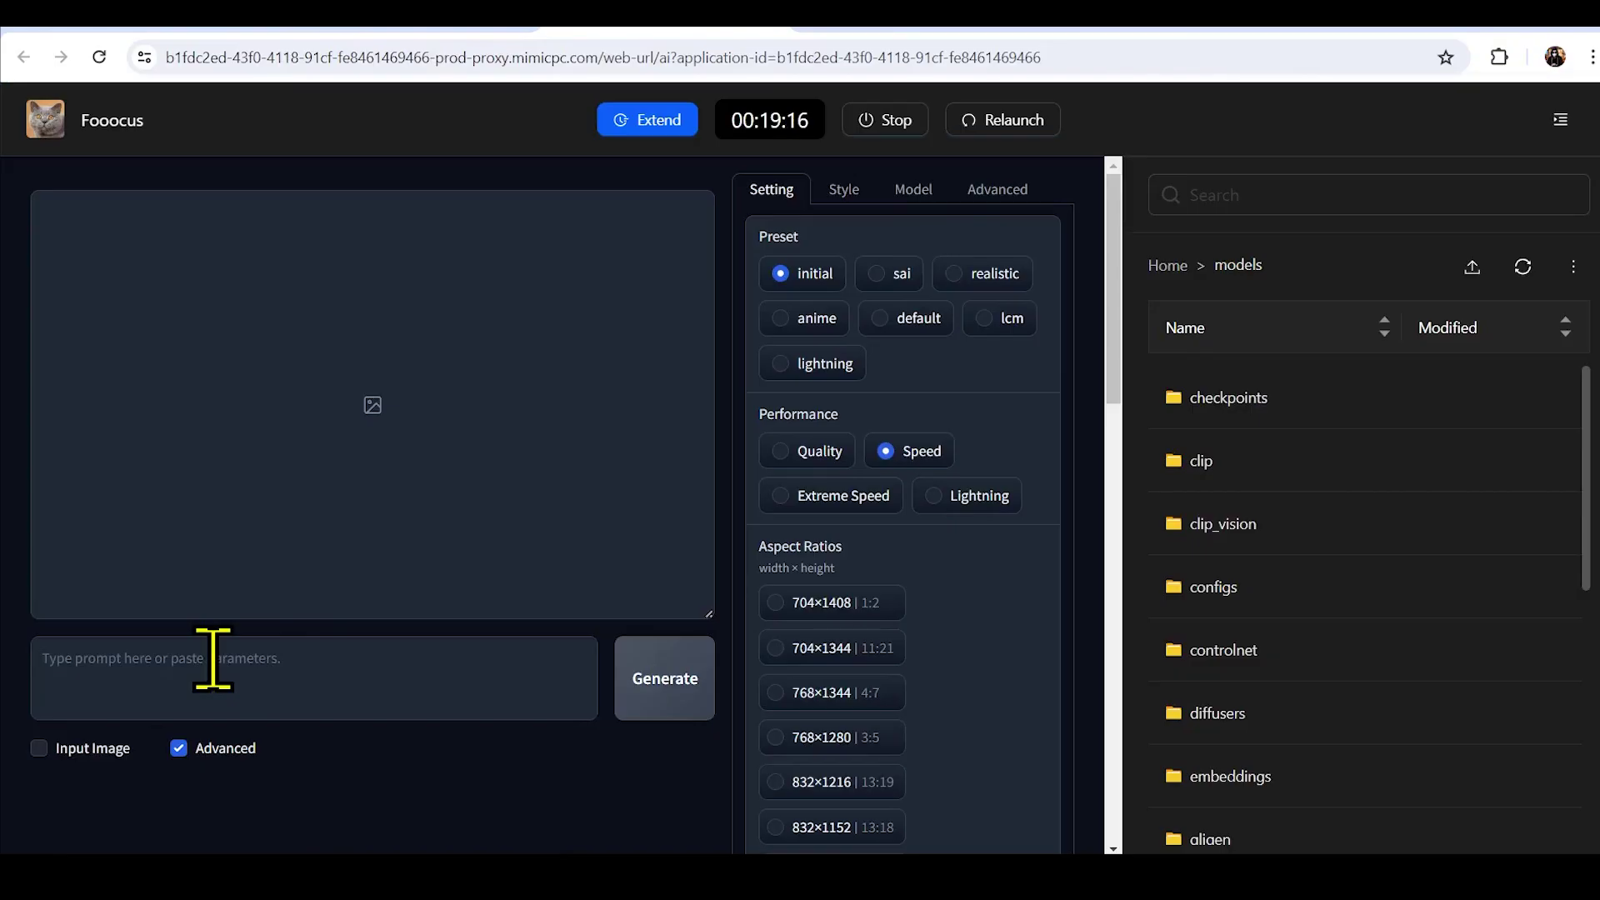
pyautogui.write('(masterpiece, best quality, highres:1.2), (photorealistic:1.2), raw photo, (Beautiful italian girl), young, cute, very slim, skinny, iridiscent bobbed hair, flirting with POV, in traditional japanese kimono, high detailed kimono textures, Kyoto, fireworks, (ultra-detailed body), (light smile:0.8), moonlight passing through hair, (night beautiful background:1.3), (film grain:1.3), (morbid light:1.2), (dynamic angle), (sharp), (film grain:1.3), (morbid light:1.2), (dynamic angle), exposure blend, bokeh, dim light, (hdr:1.4), high contrast, (muted colors, dim colors, soothing tones:1.3), low saturation, morbid')
pyautogui.scroll(-15, 1042, 596)
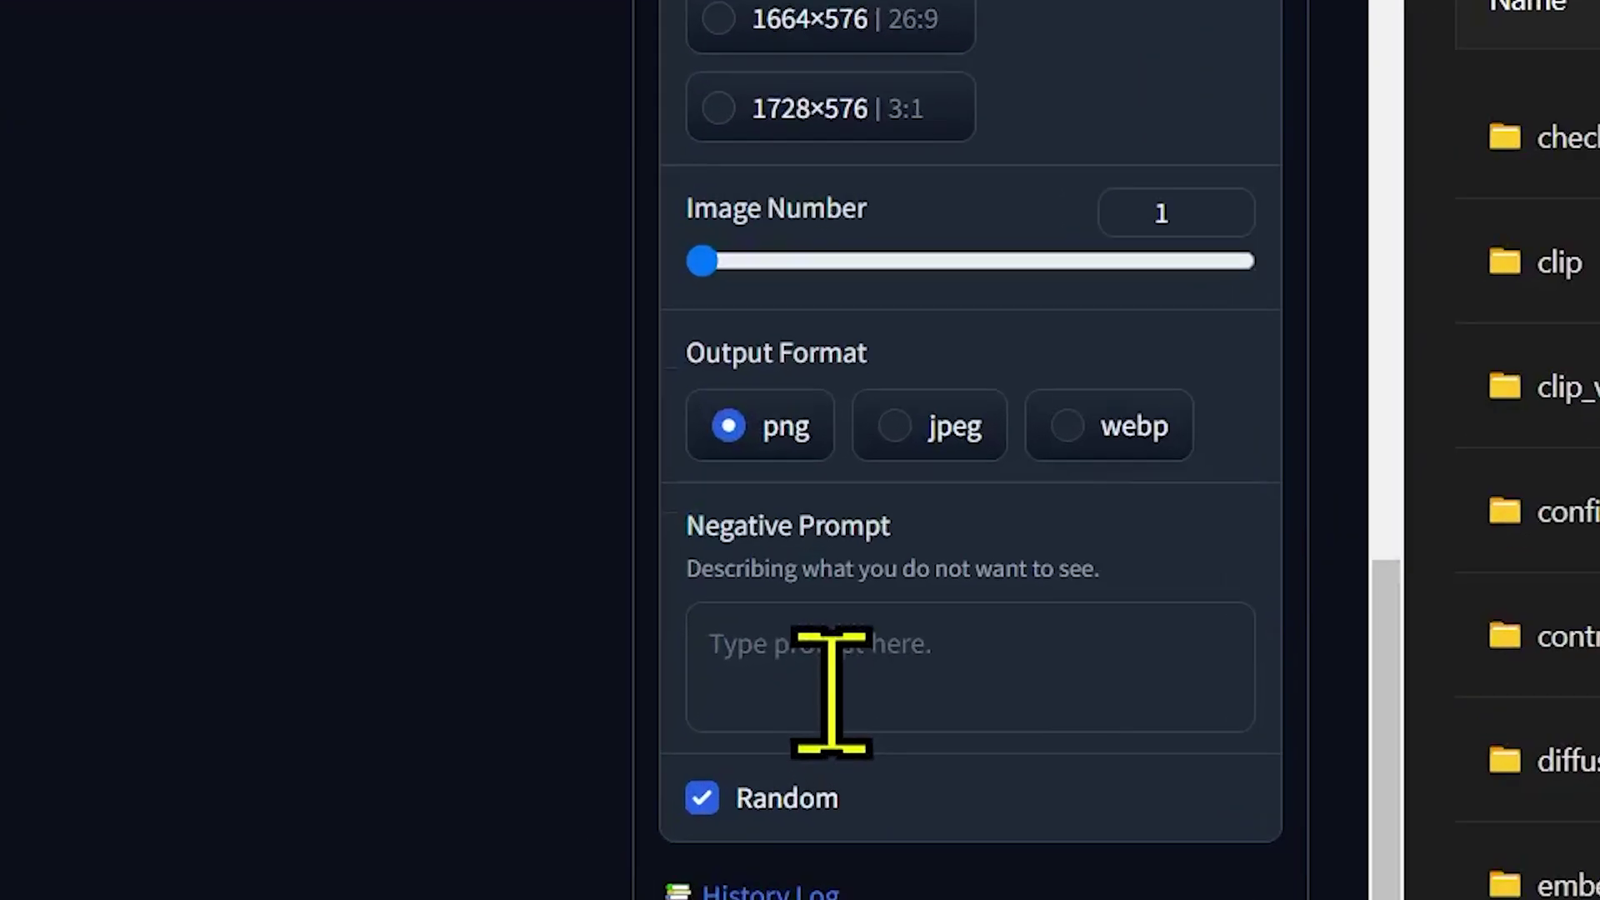
pyautogui.click(831, 691)
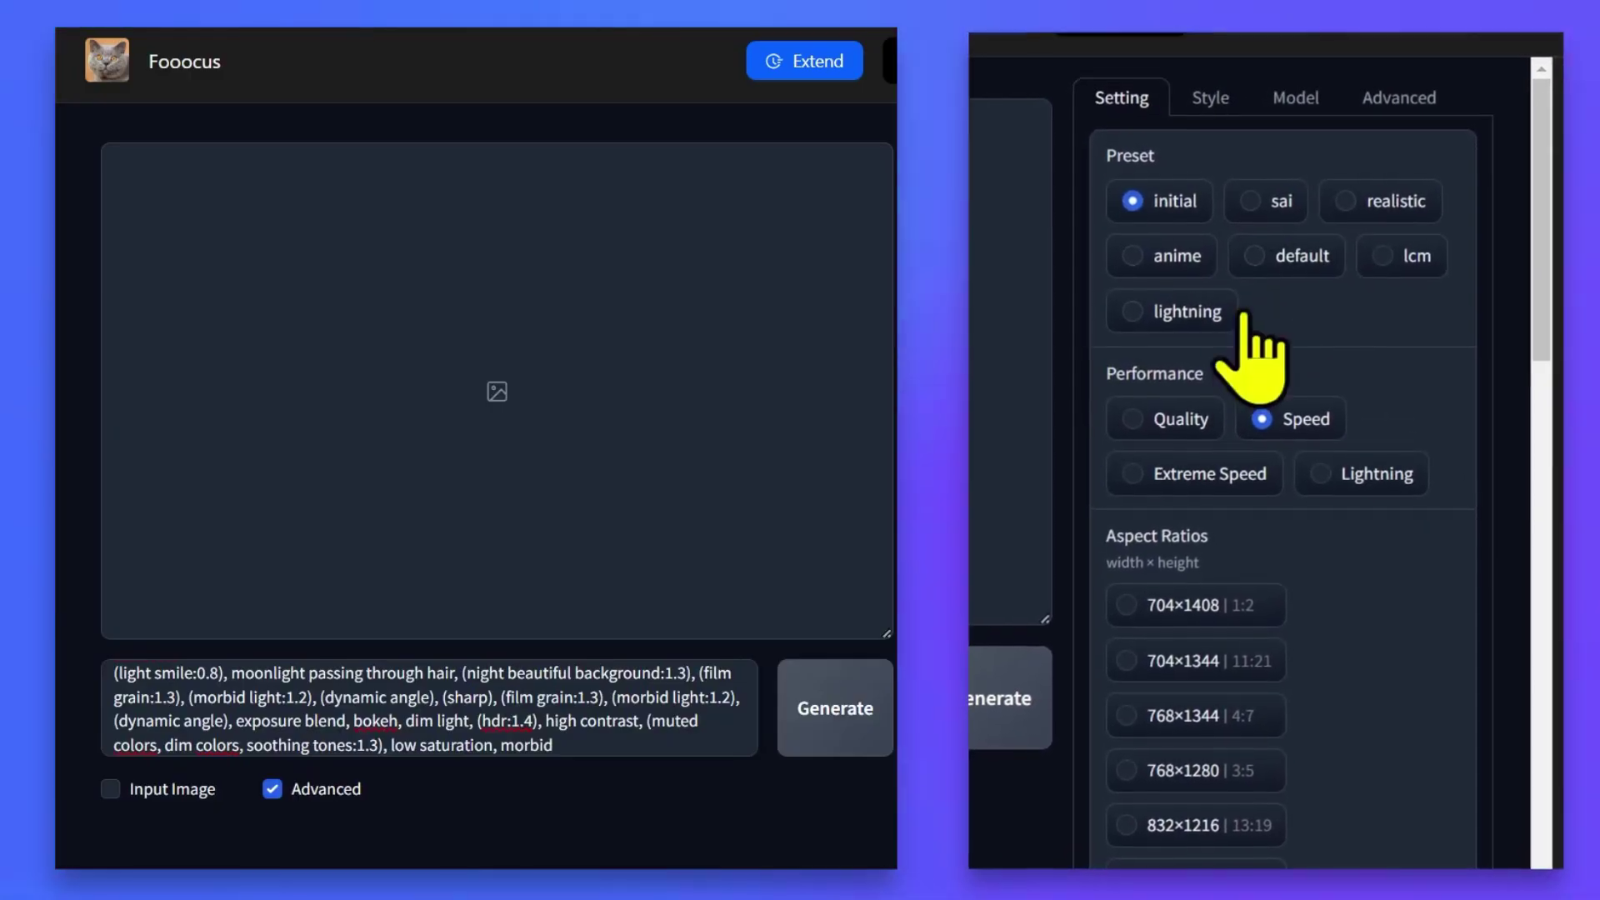
# Step: Set the image size to 1152×896 and add the Fooocus Photograph style
pyautogui.scroll(-5, 1250, 367)
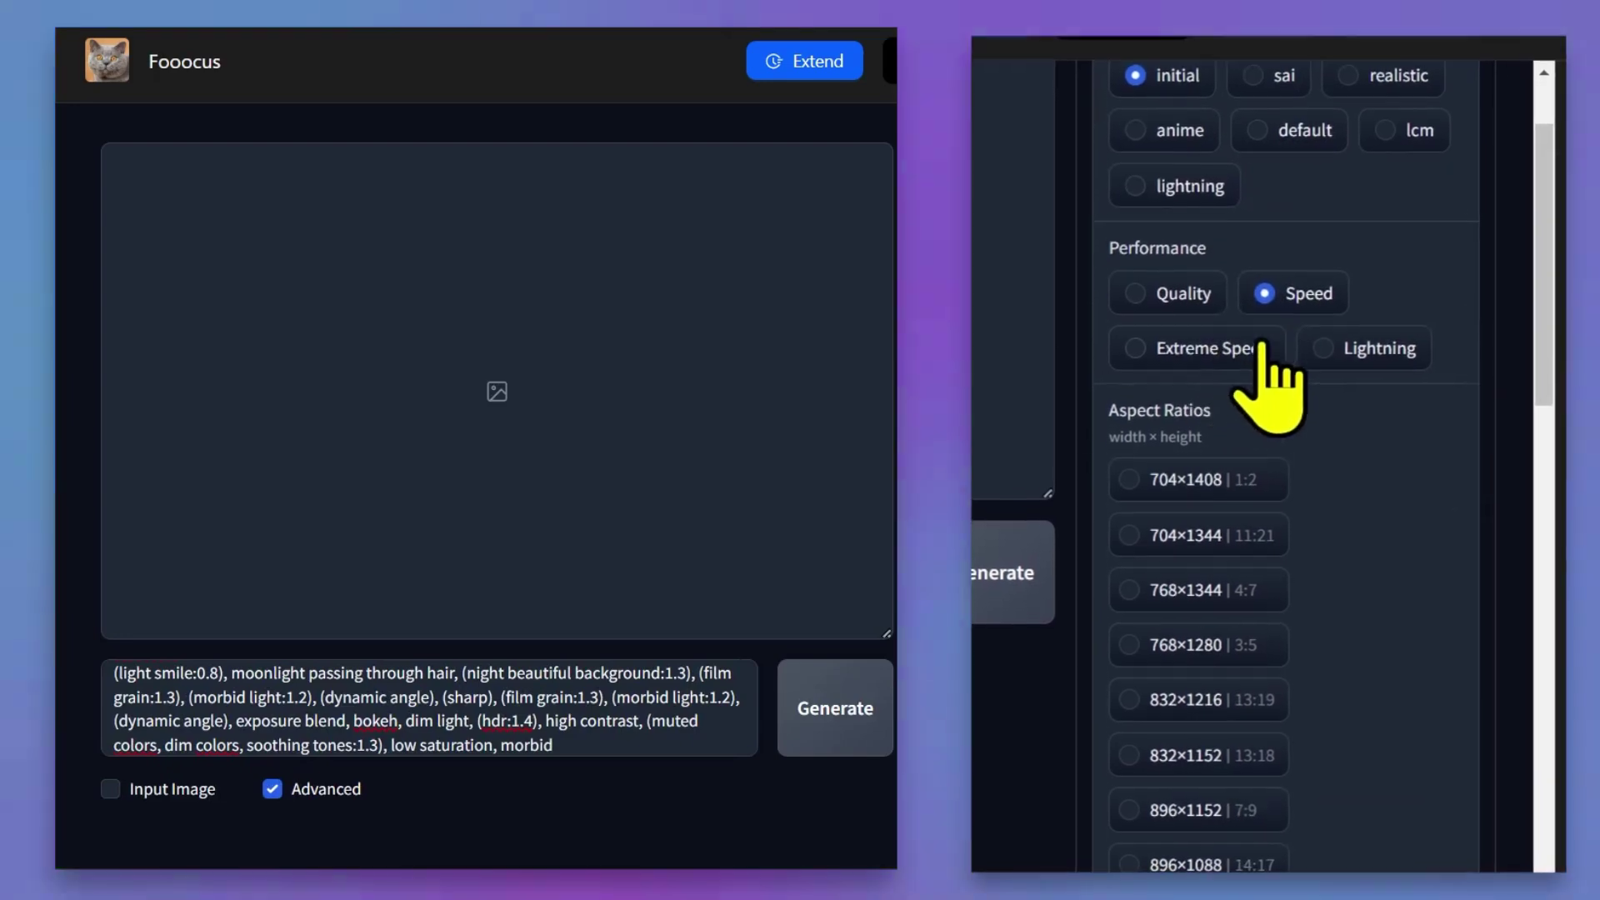
pyautogui.scroll(-3, 1233, 354)
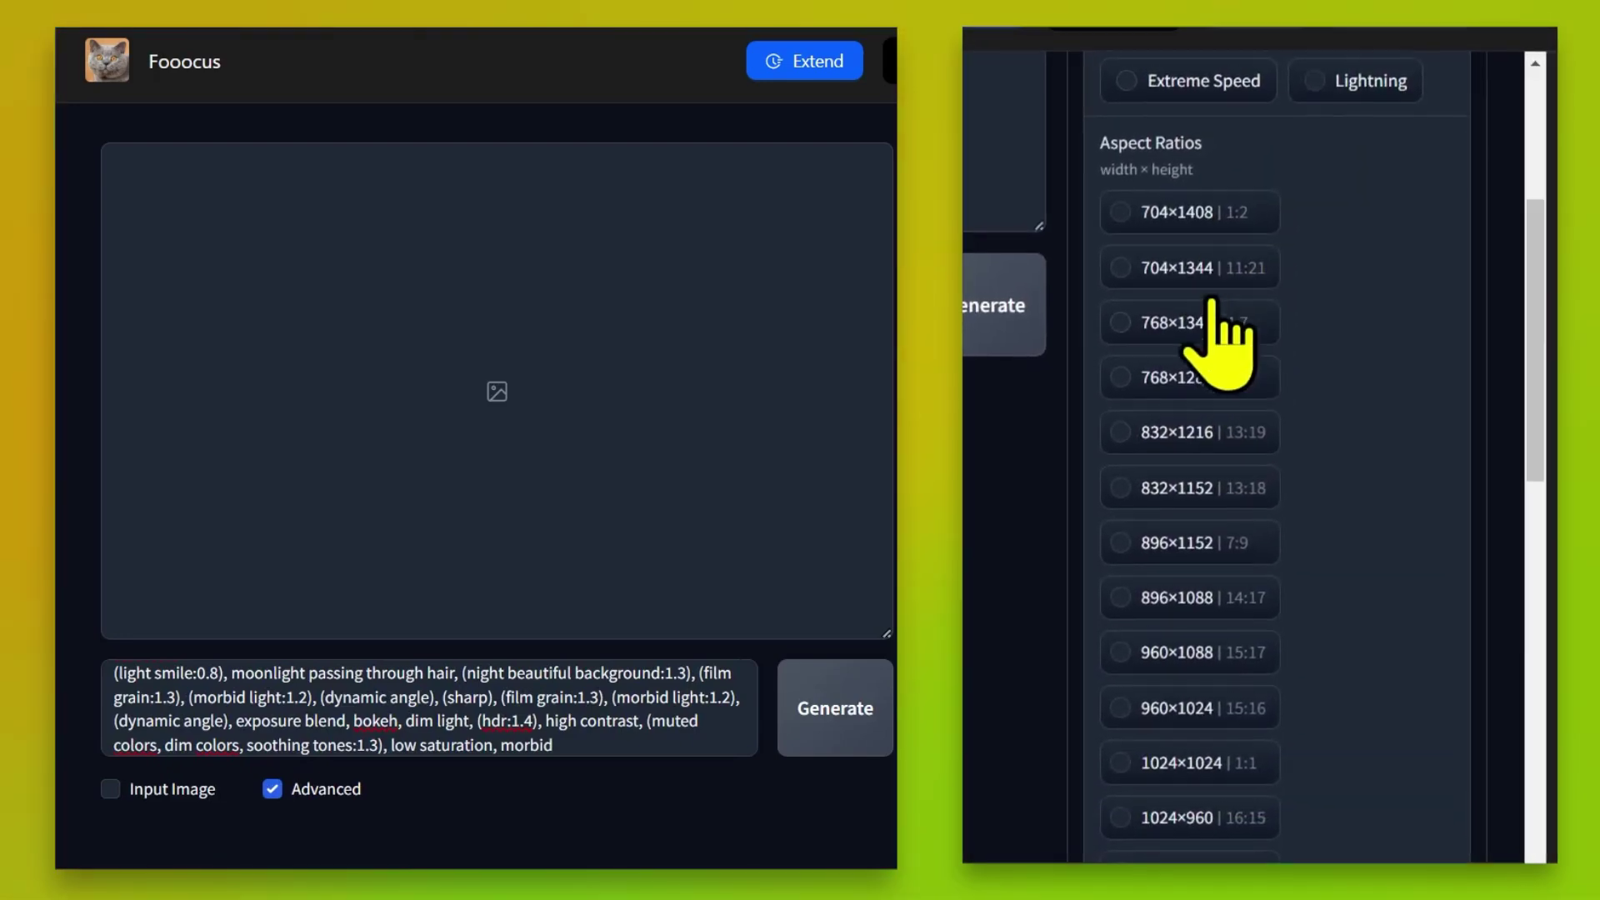
pyautogui.scroll(-3, 1215, 572)
pyautogui.click(1191, 658)
pyautogui.scroll(-2, 1215, 608)
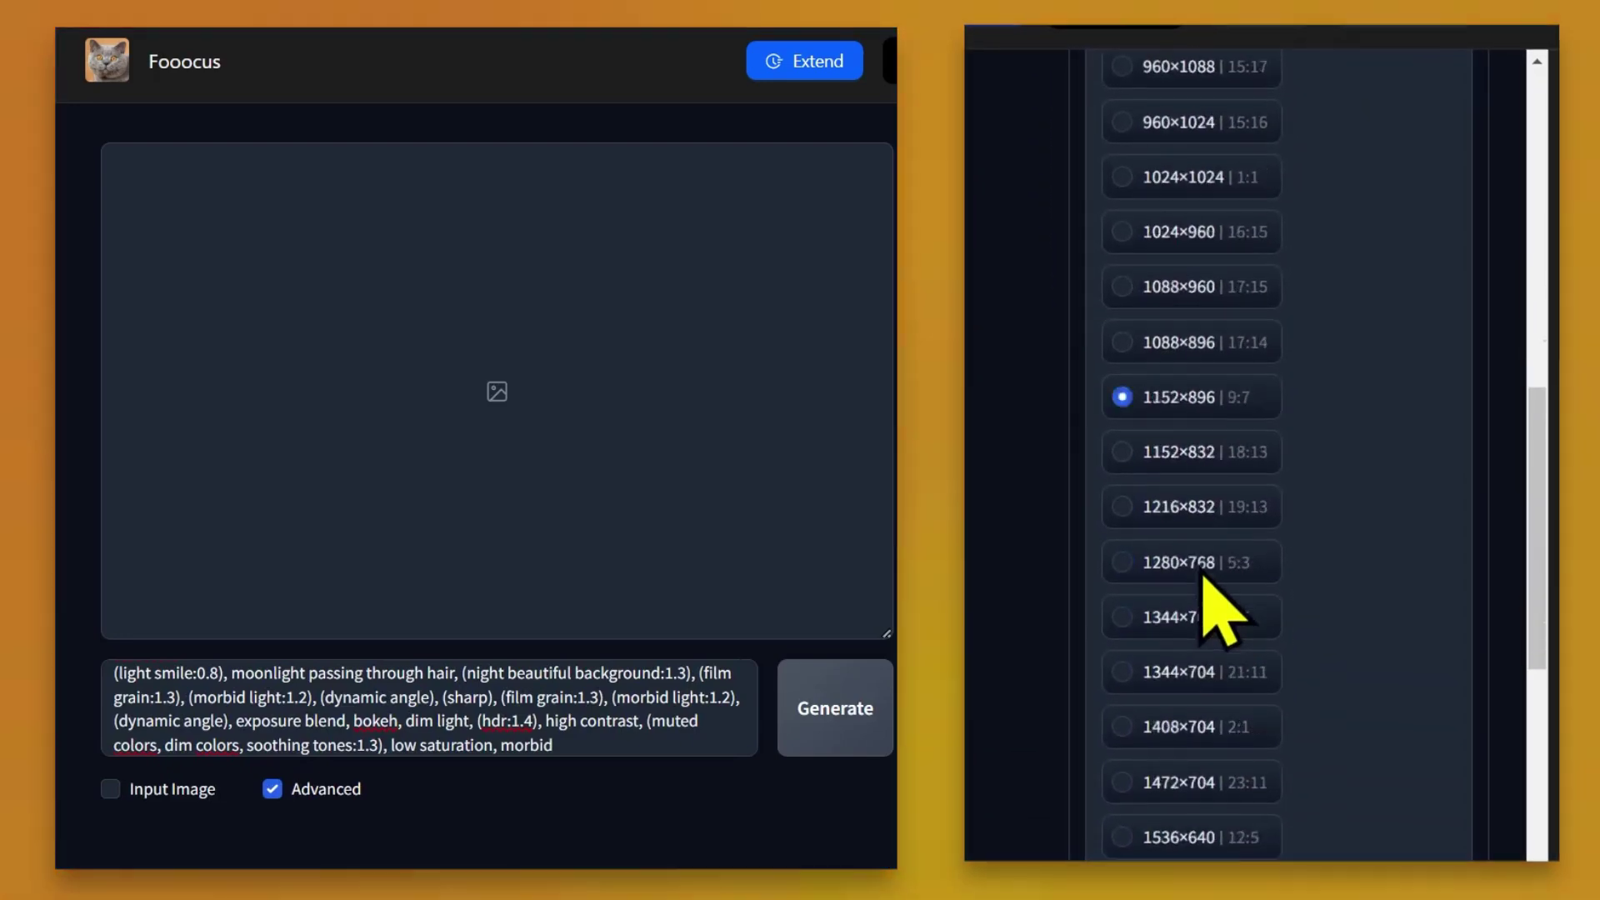
pyautogui.scroll(10, 1250, 375)
pyautogui.click(1204, 104)
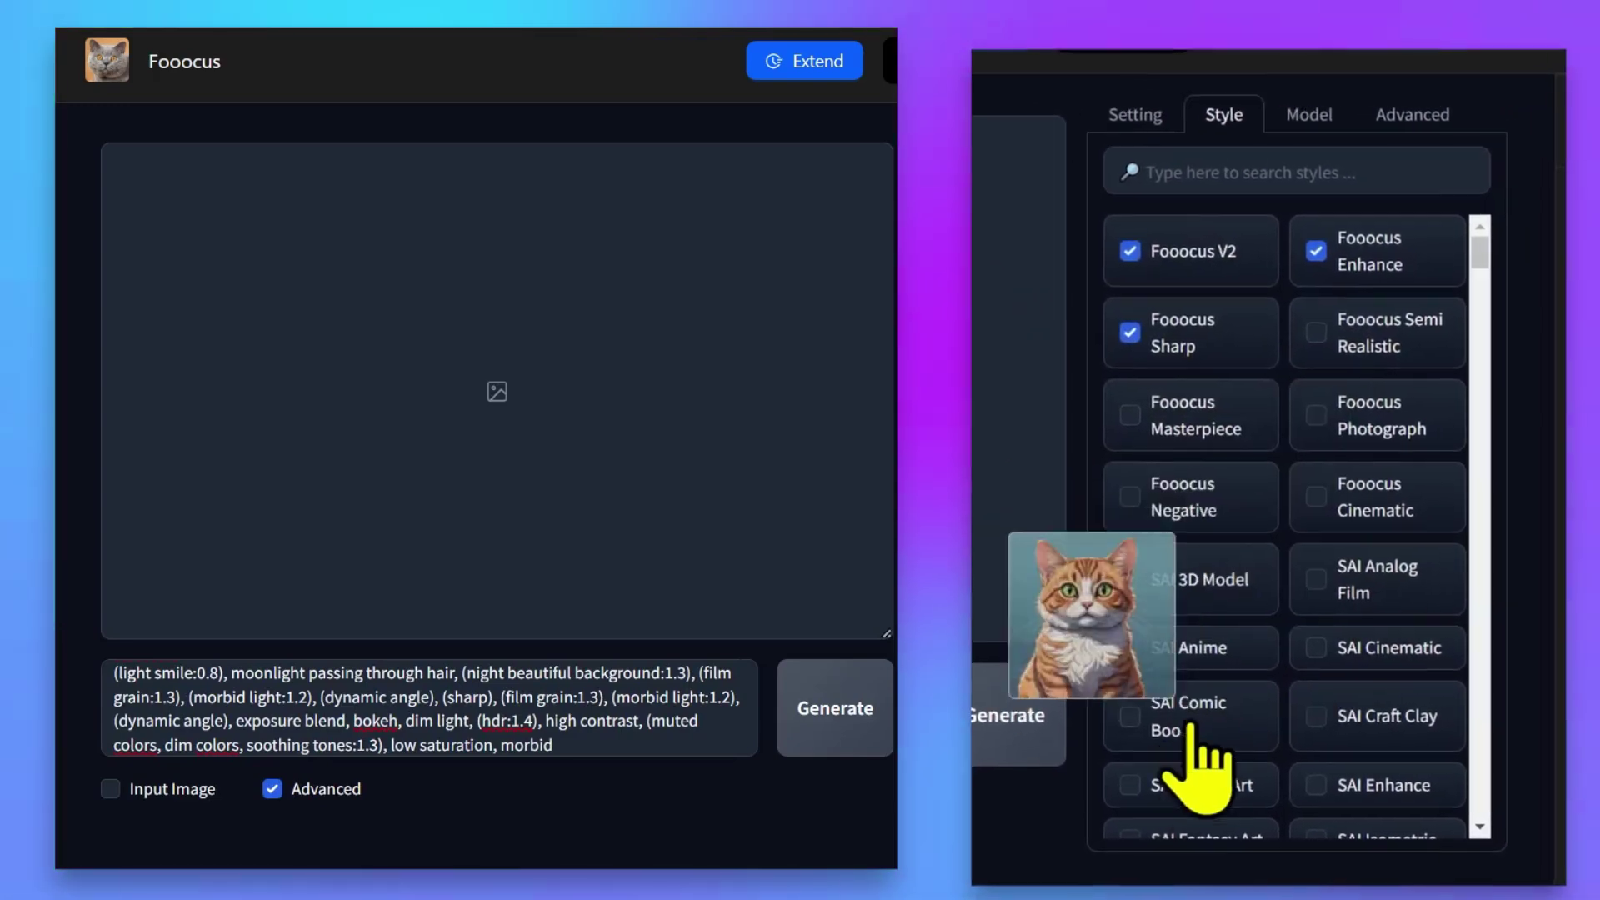
pyautogui.moveTo(1193, 784); pyautogui.dragTo(1231, 784)
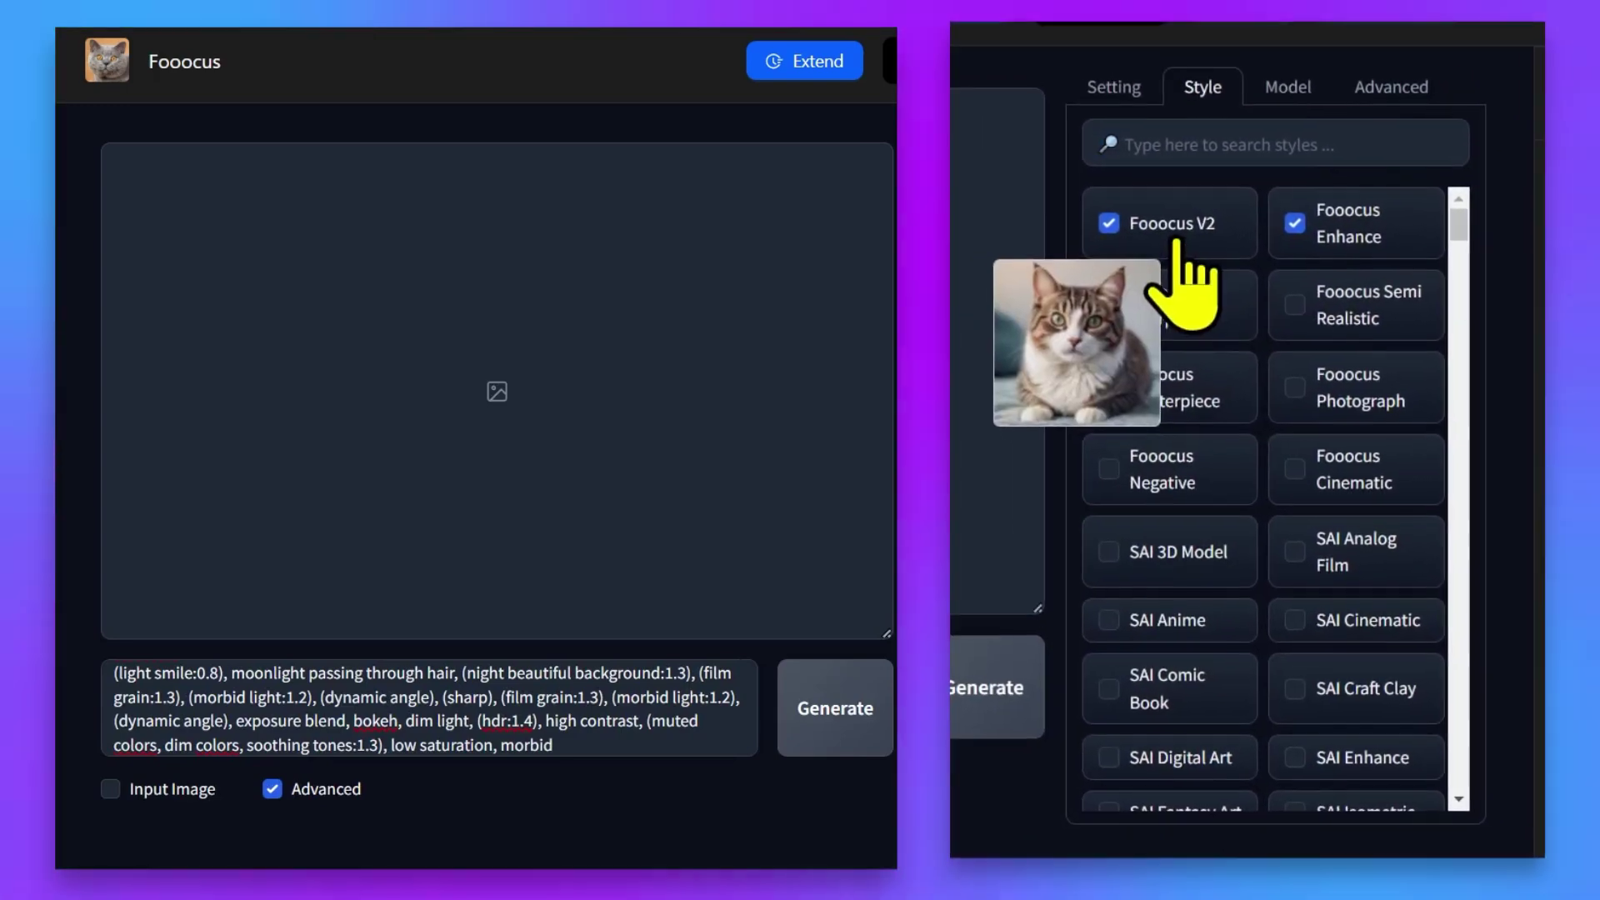
pyautogui.click(1301, 401)
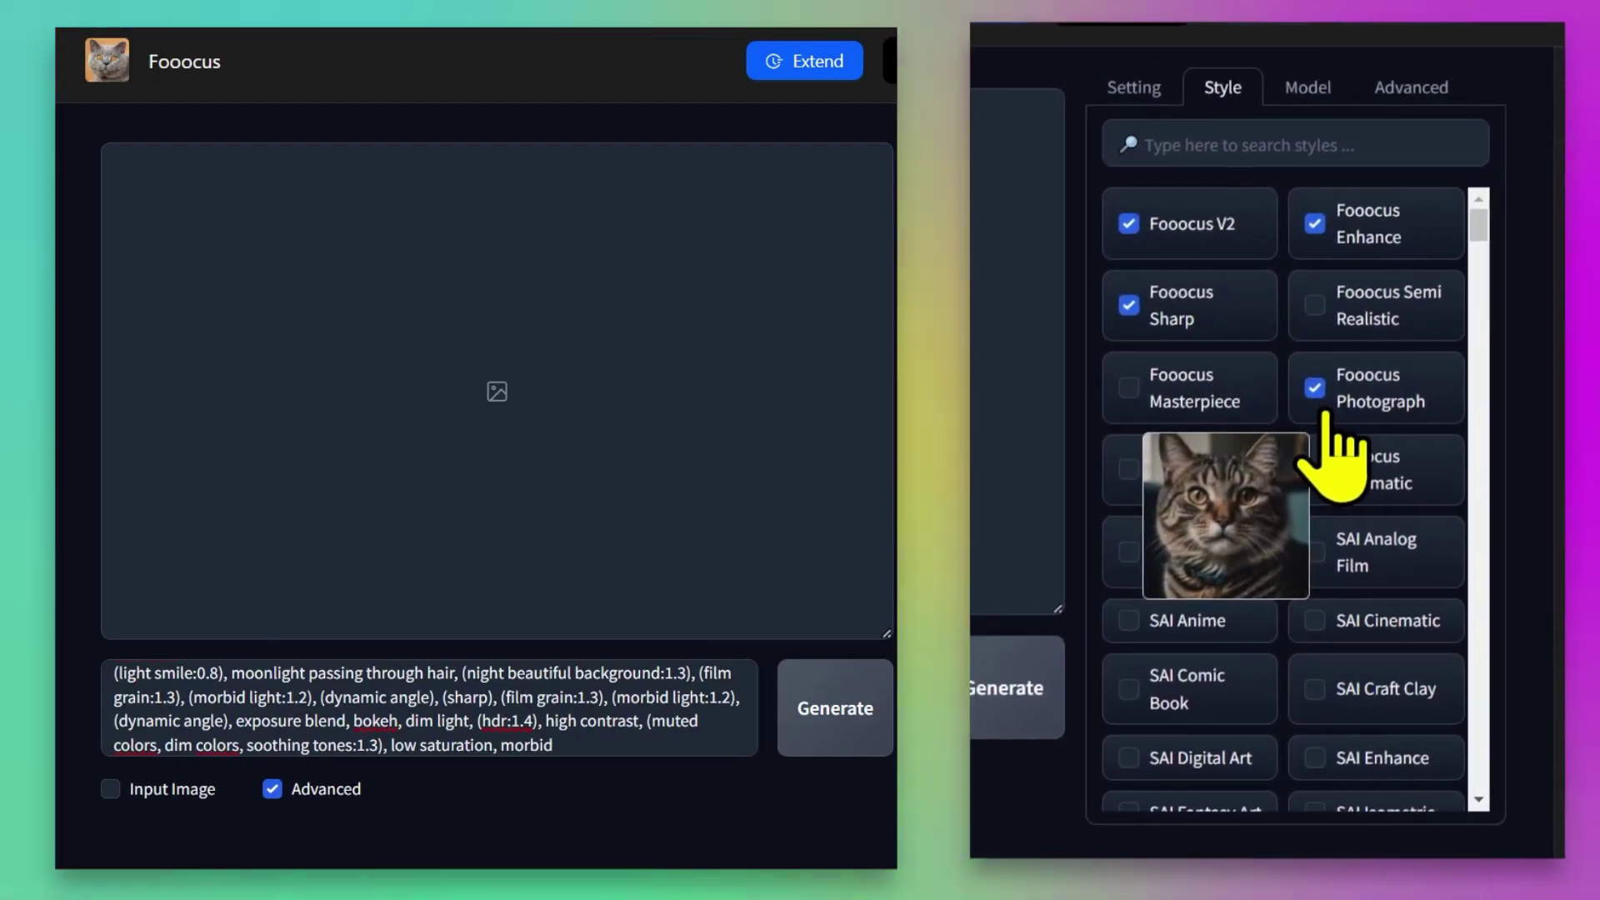
# Step: Check the LoRA models, then set Guidance Scale to 5.06 and Image Sharpness to 3.642
pyautogui.click(1308, 117)
pyautogui.scroll(-5, 1234, 512)
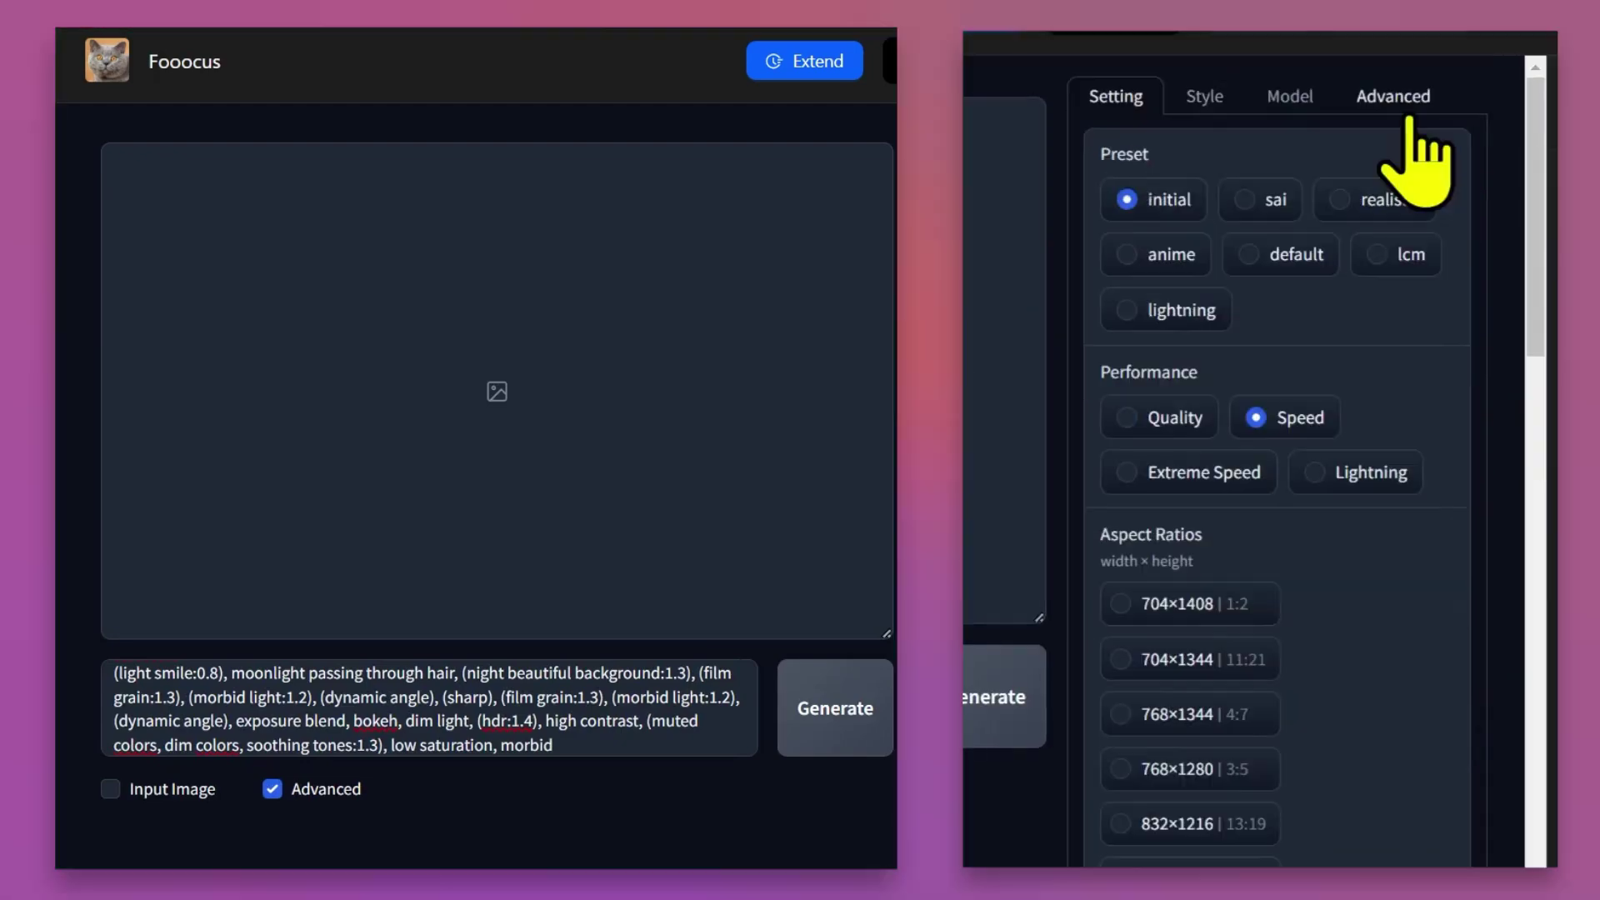
pyautogui.click(1418, 160)
pyautogui.click(1164, 241)
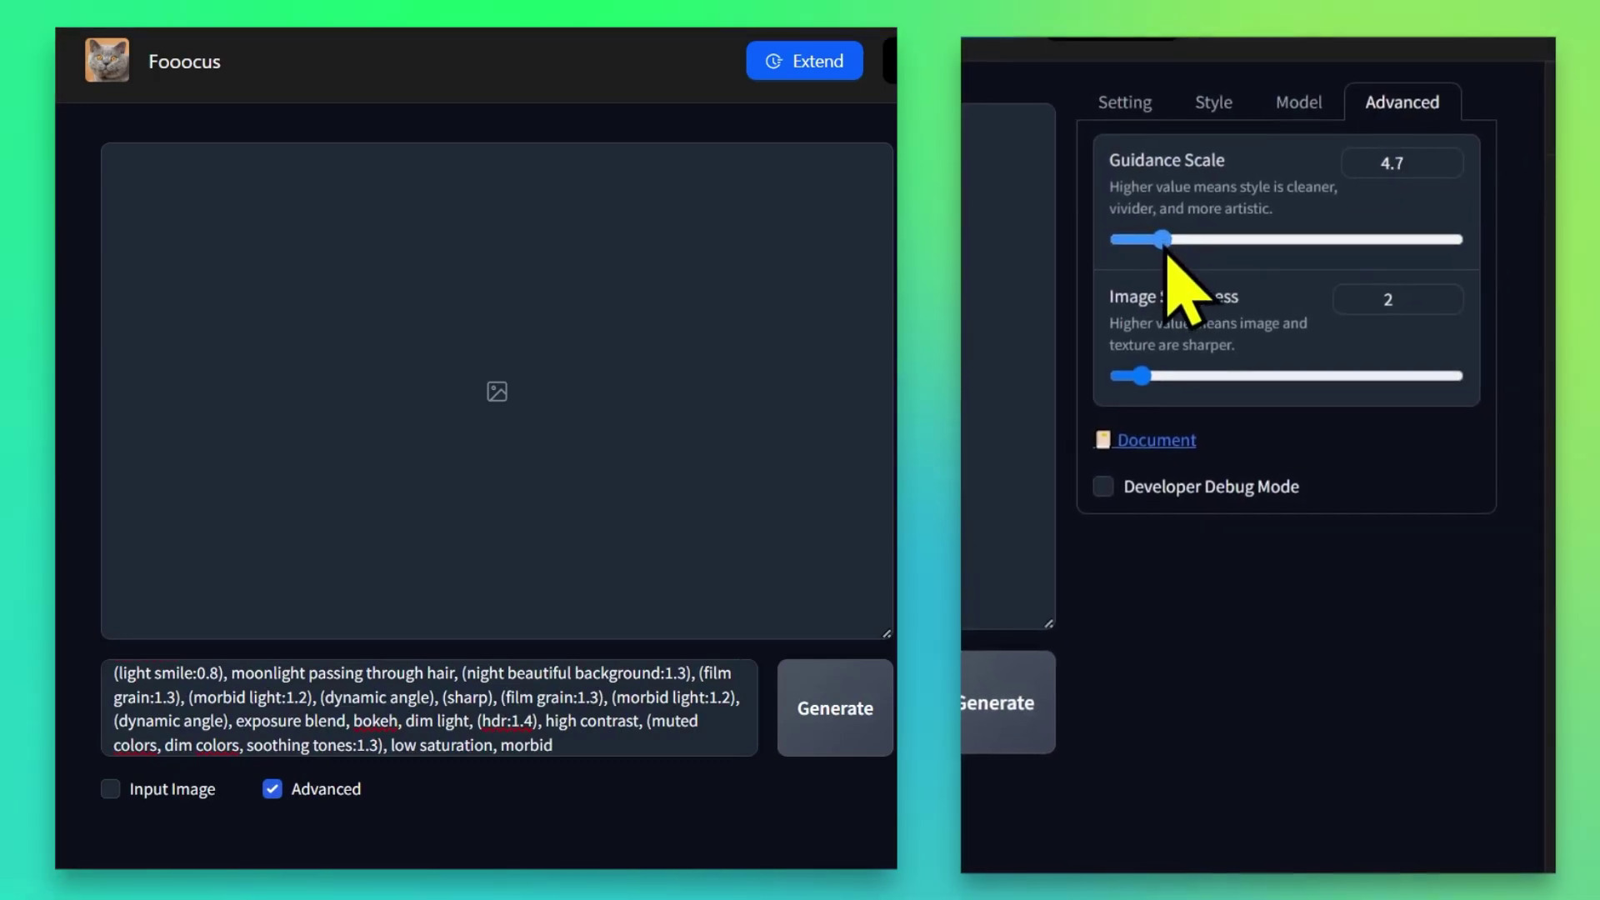
pyautogui.moveTo(1142, 376); pyautogui.dragTo(1161, 376)
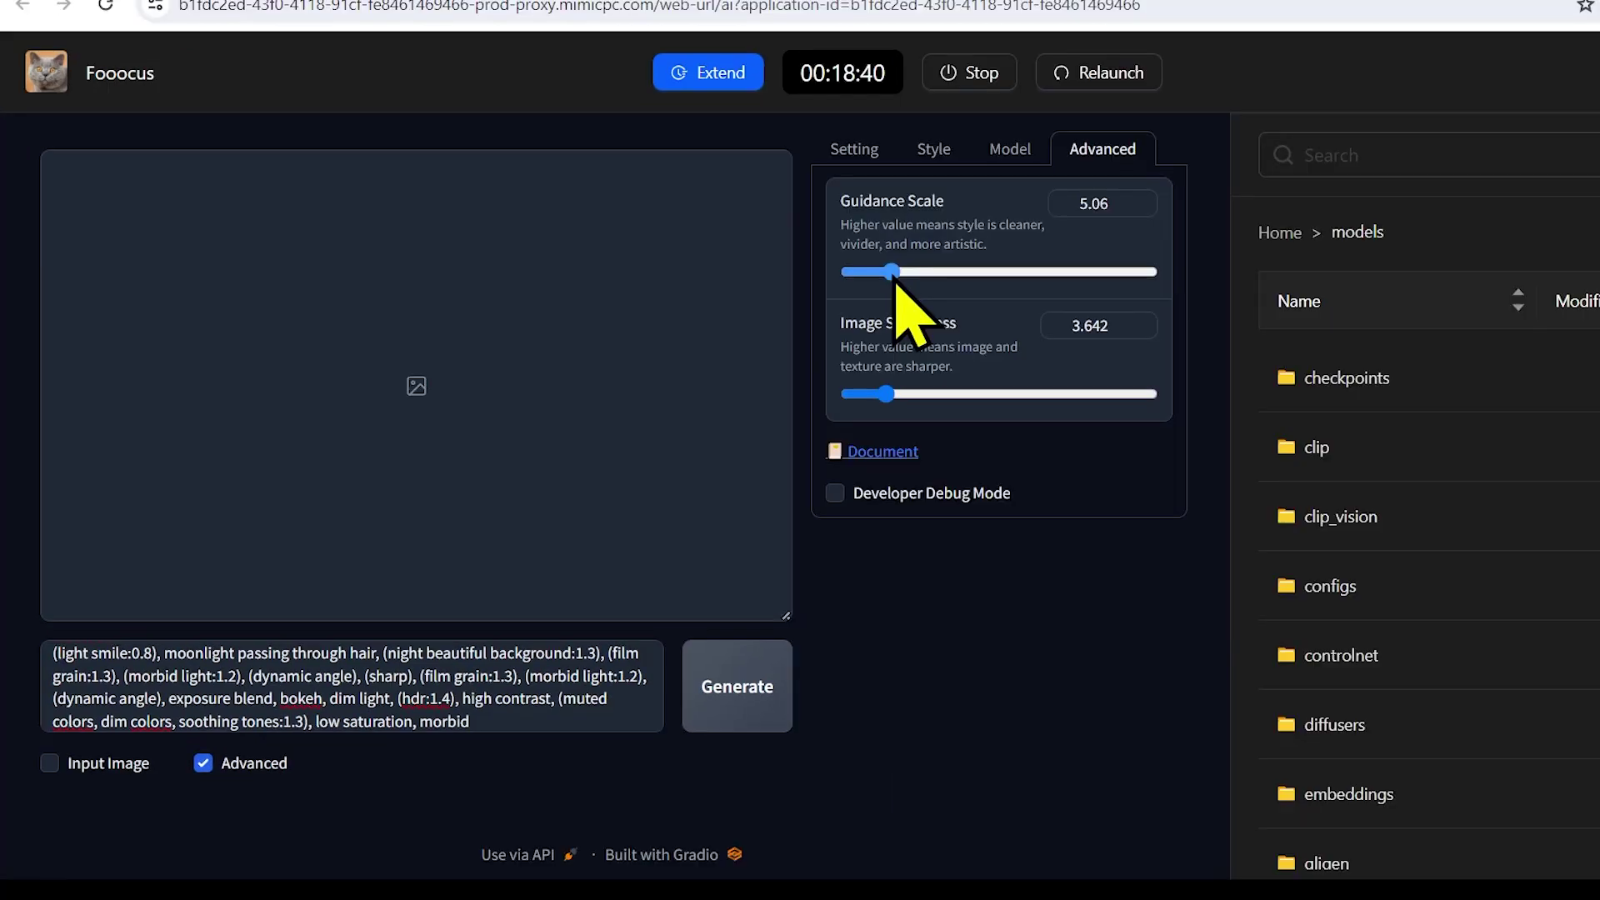
# Step: Generate the pink-kimono night-street portrait, preview it, and untick SAI Cinematic
pyautogui.click(755, 689)
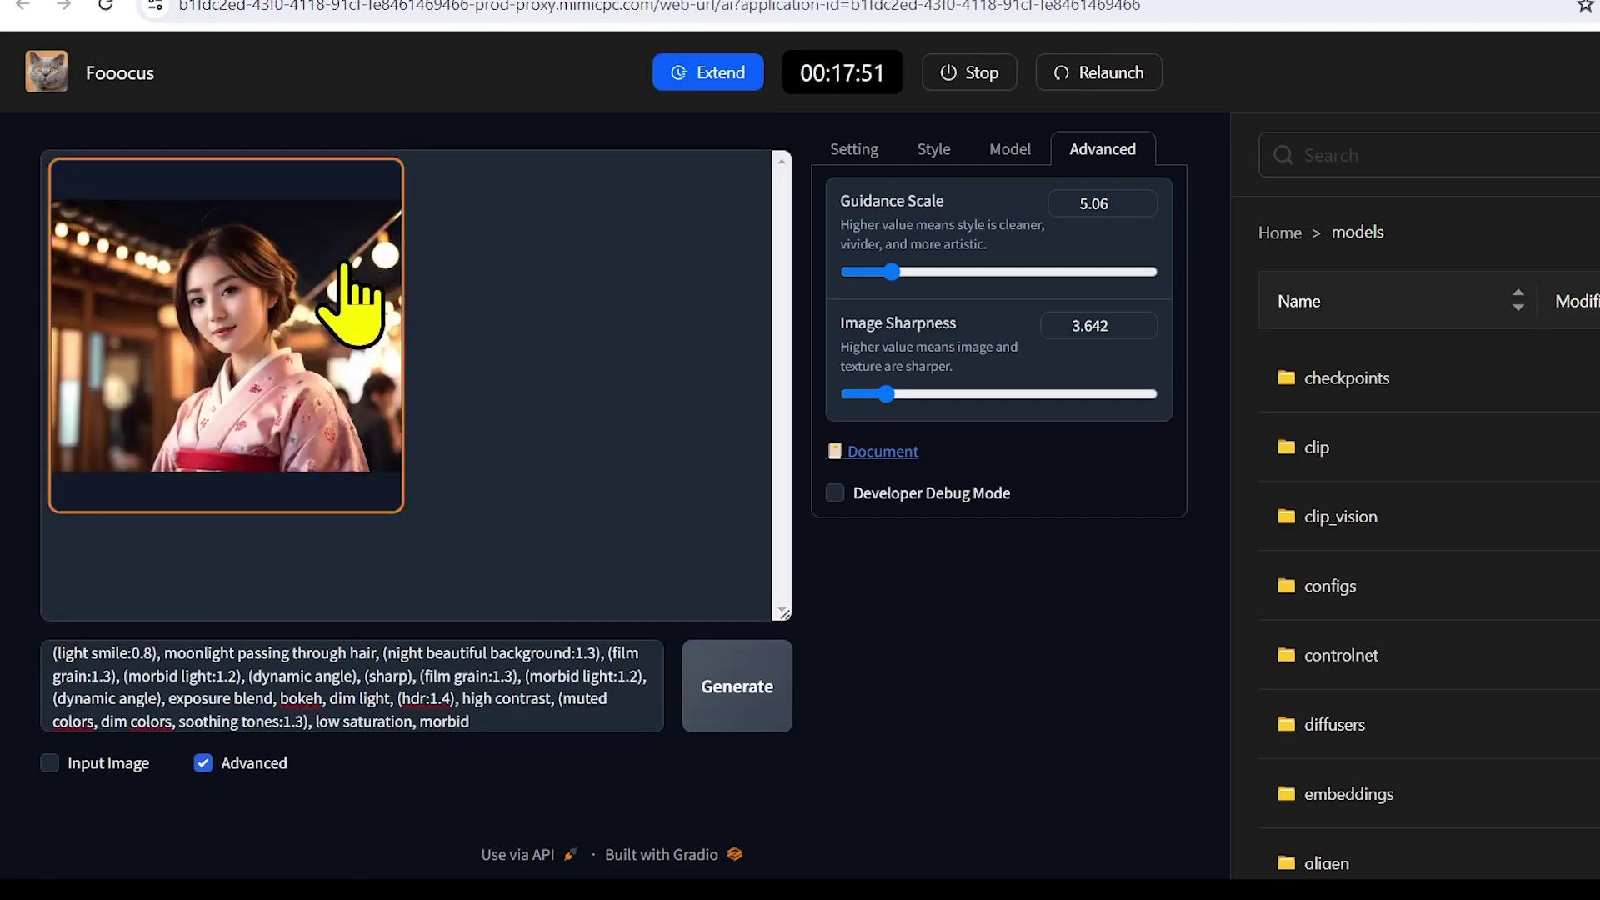
pyautogui.click(333, 332)
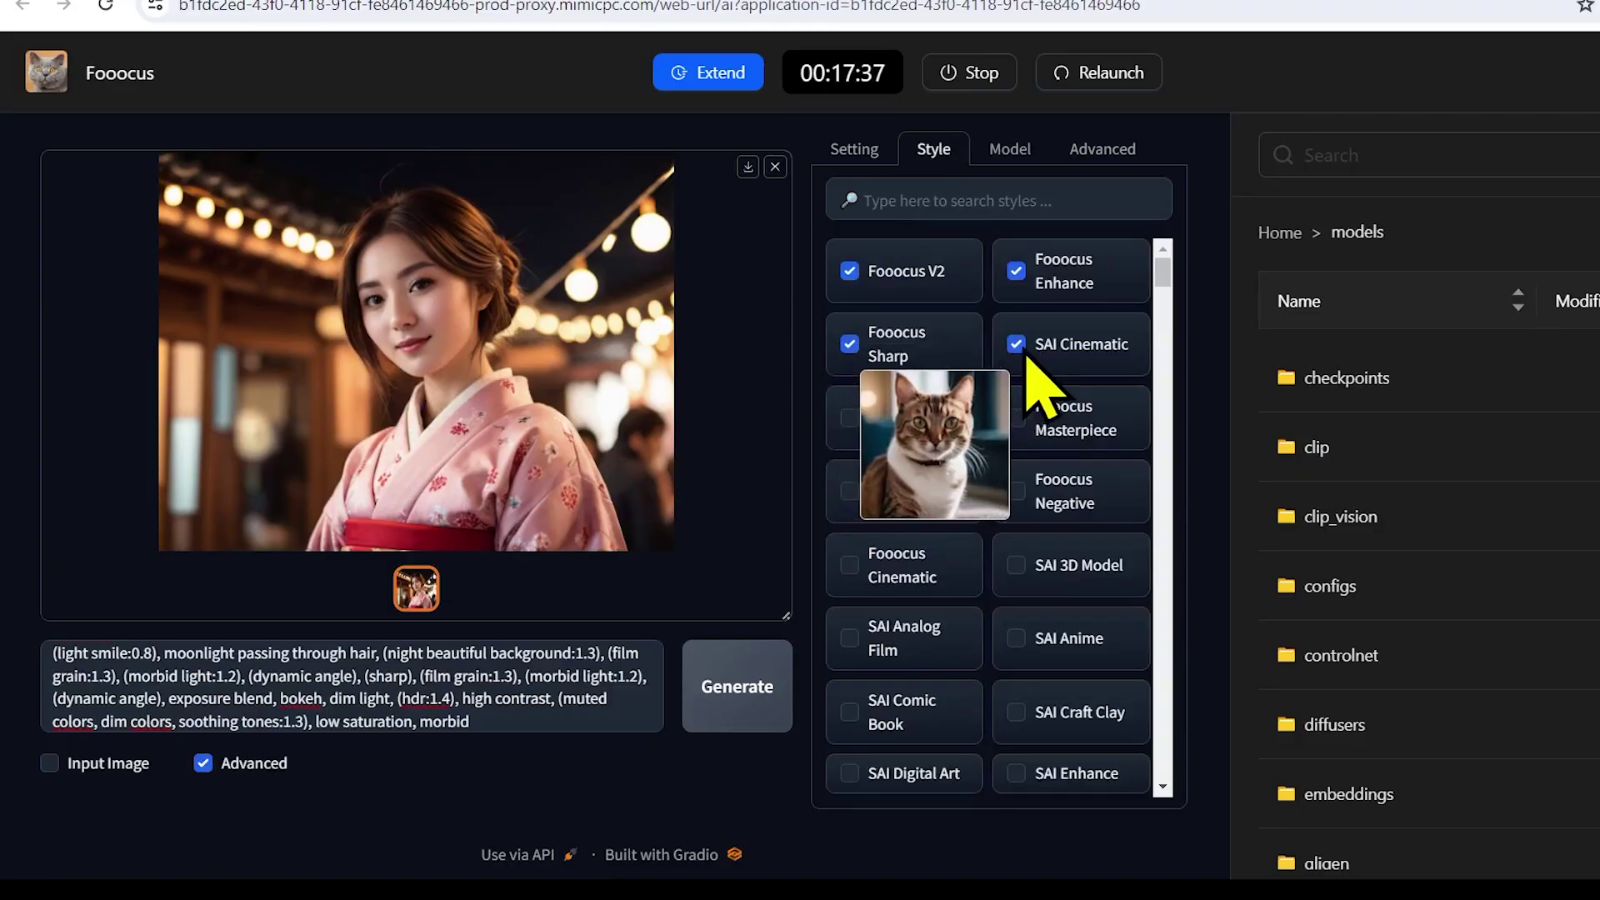
pyautogui.click(1022, 347)
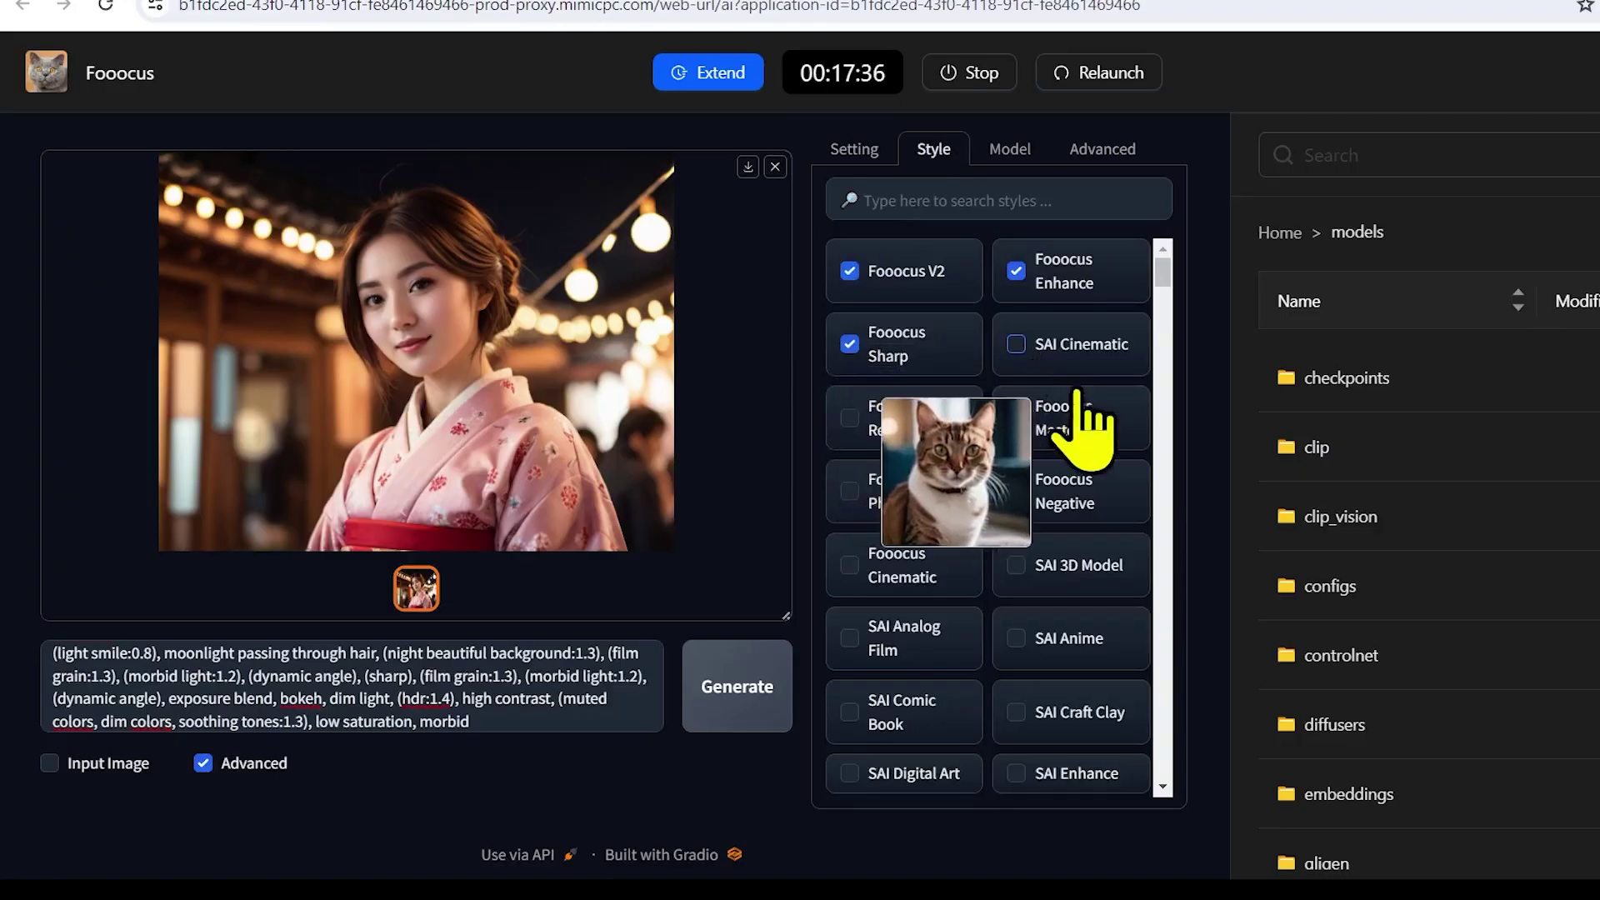
# Step: Generate the MRE Dark Dream red-lantern portrait, view it full-screen, then select the analog film prompt
pyautogui.scroll(-10, 917, 567)
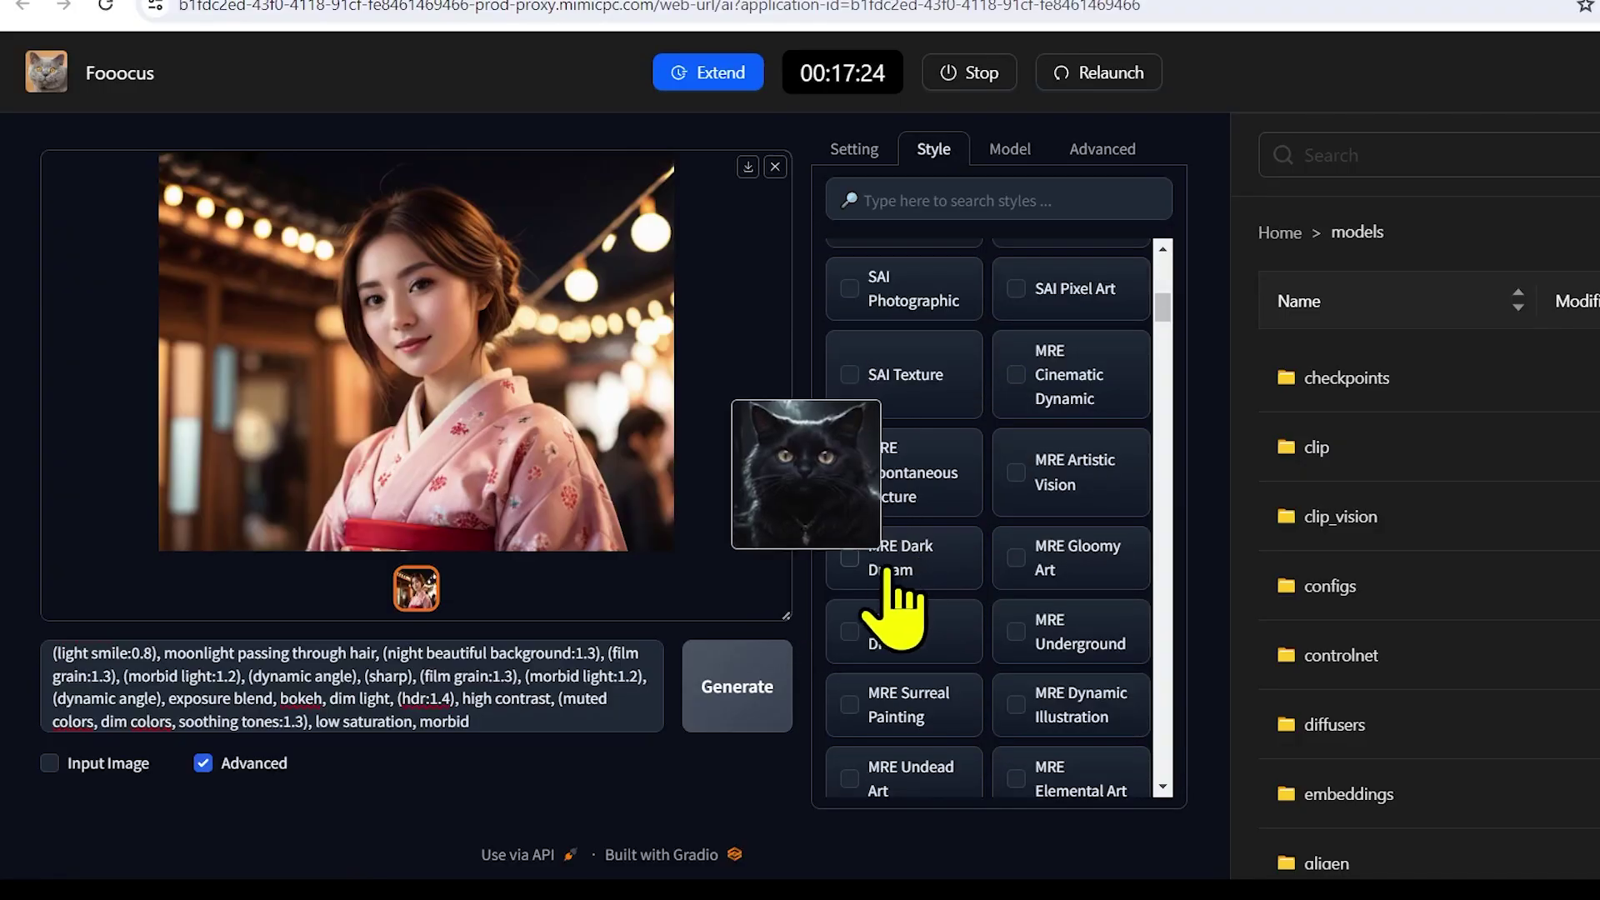
pyautogui.scroll(5, 930, 595)
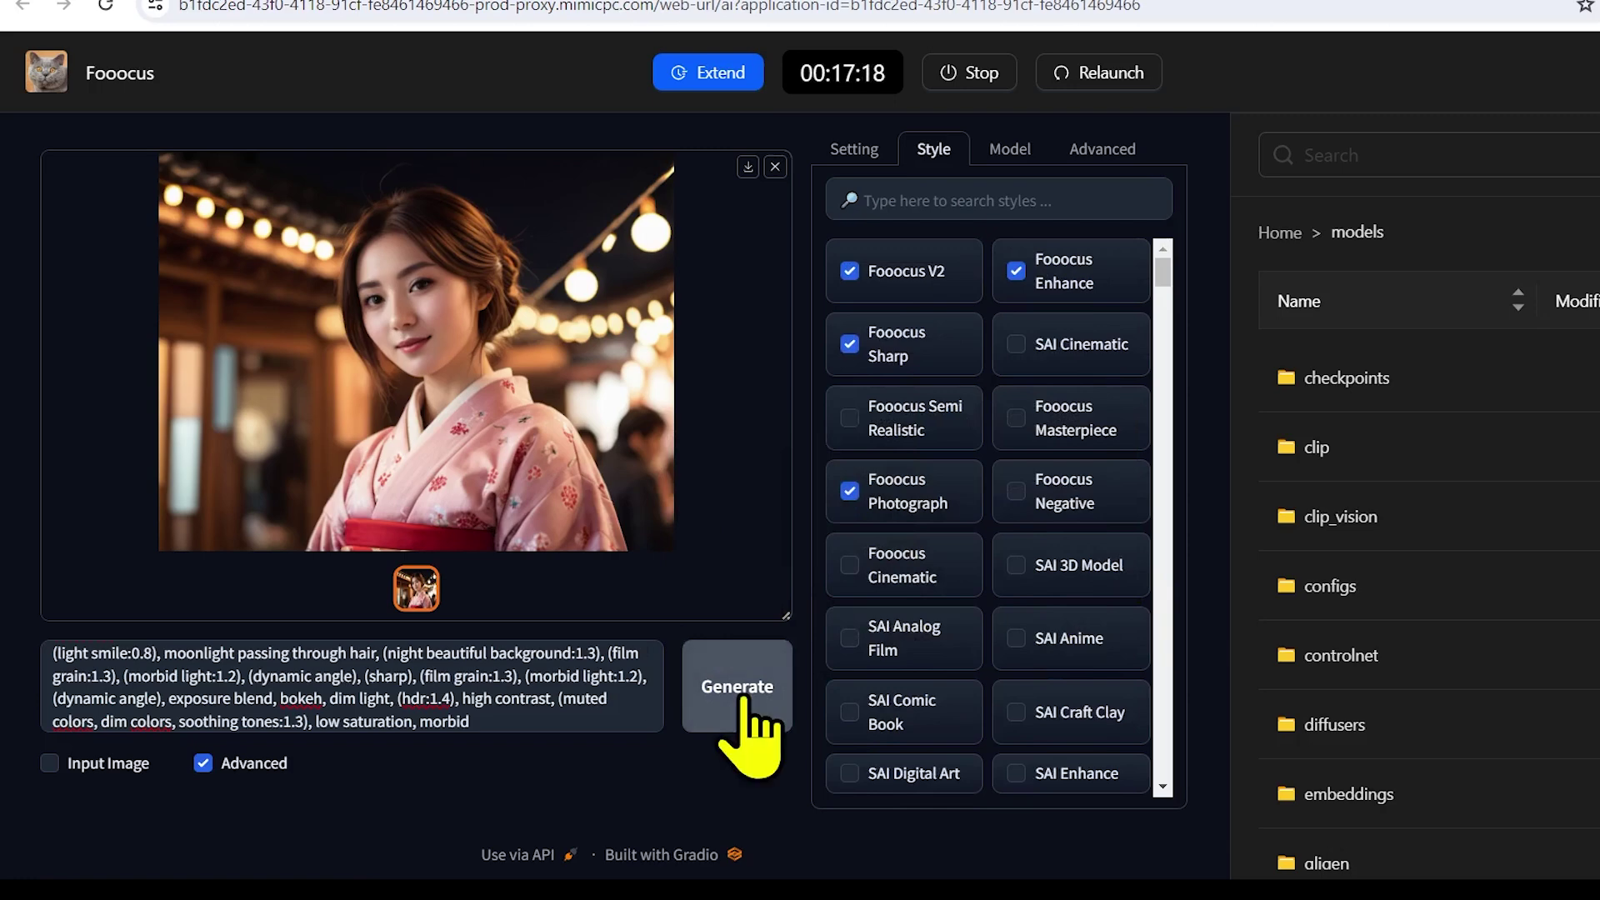
pyautogui.click(750, 732)
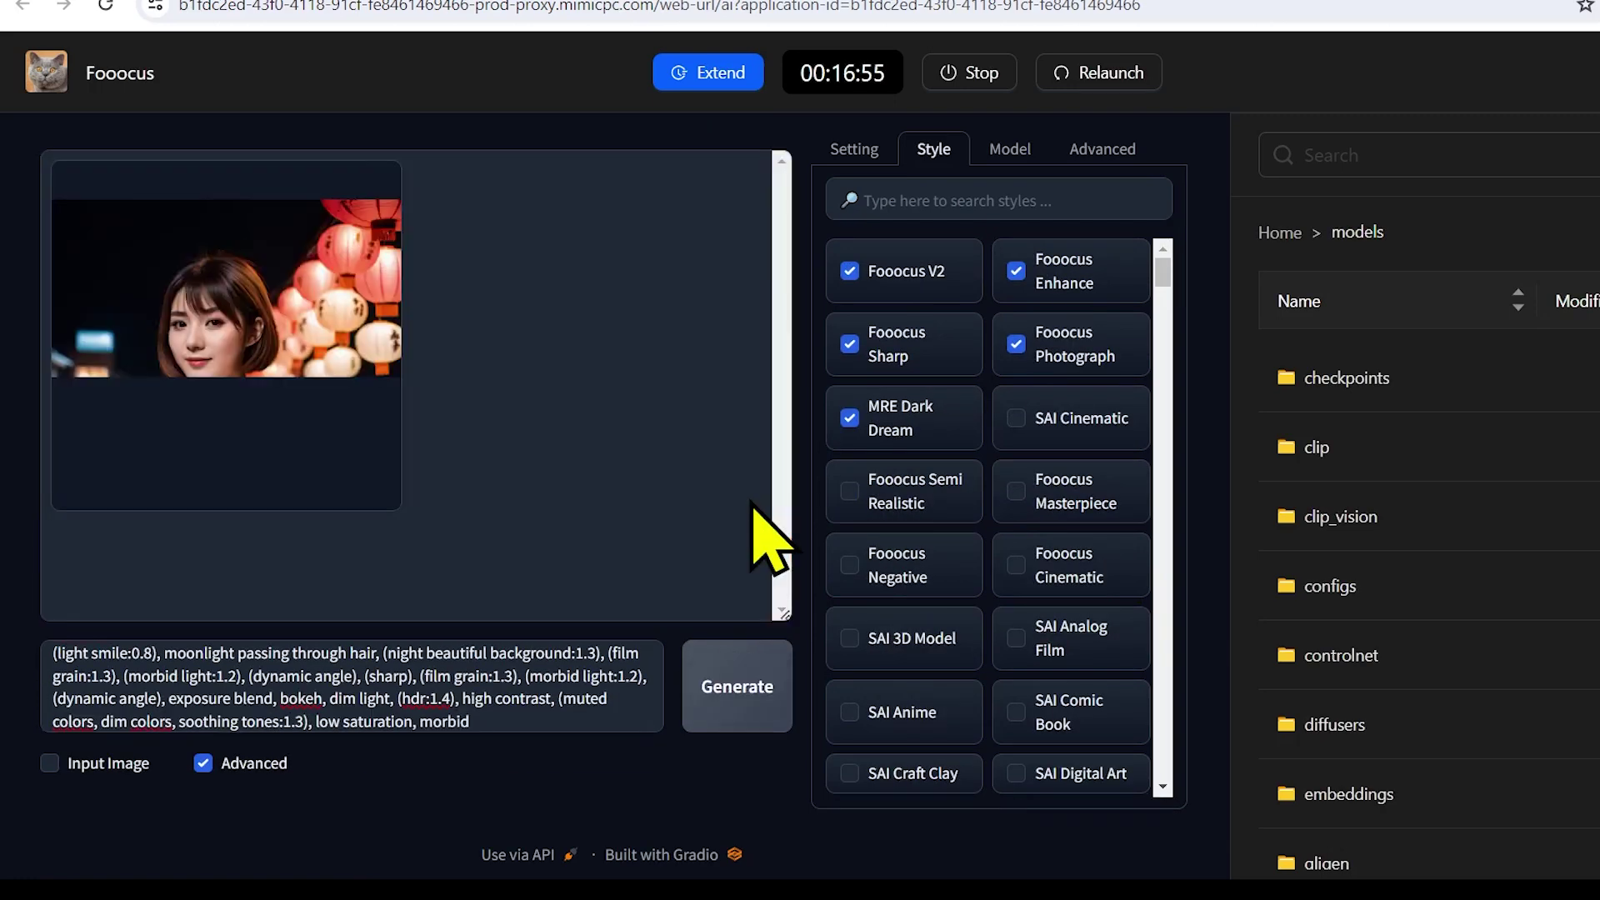
pyautogui.click(321, 338)
pyautogui.click(342, 402)
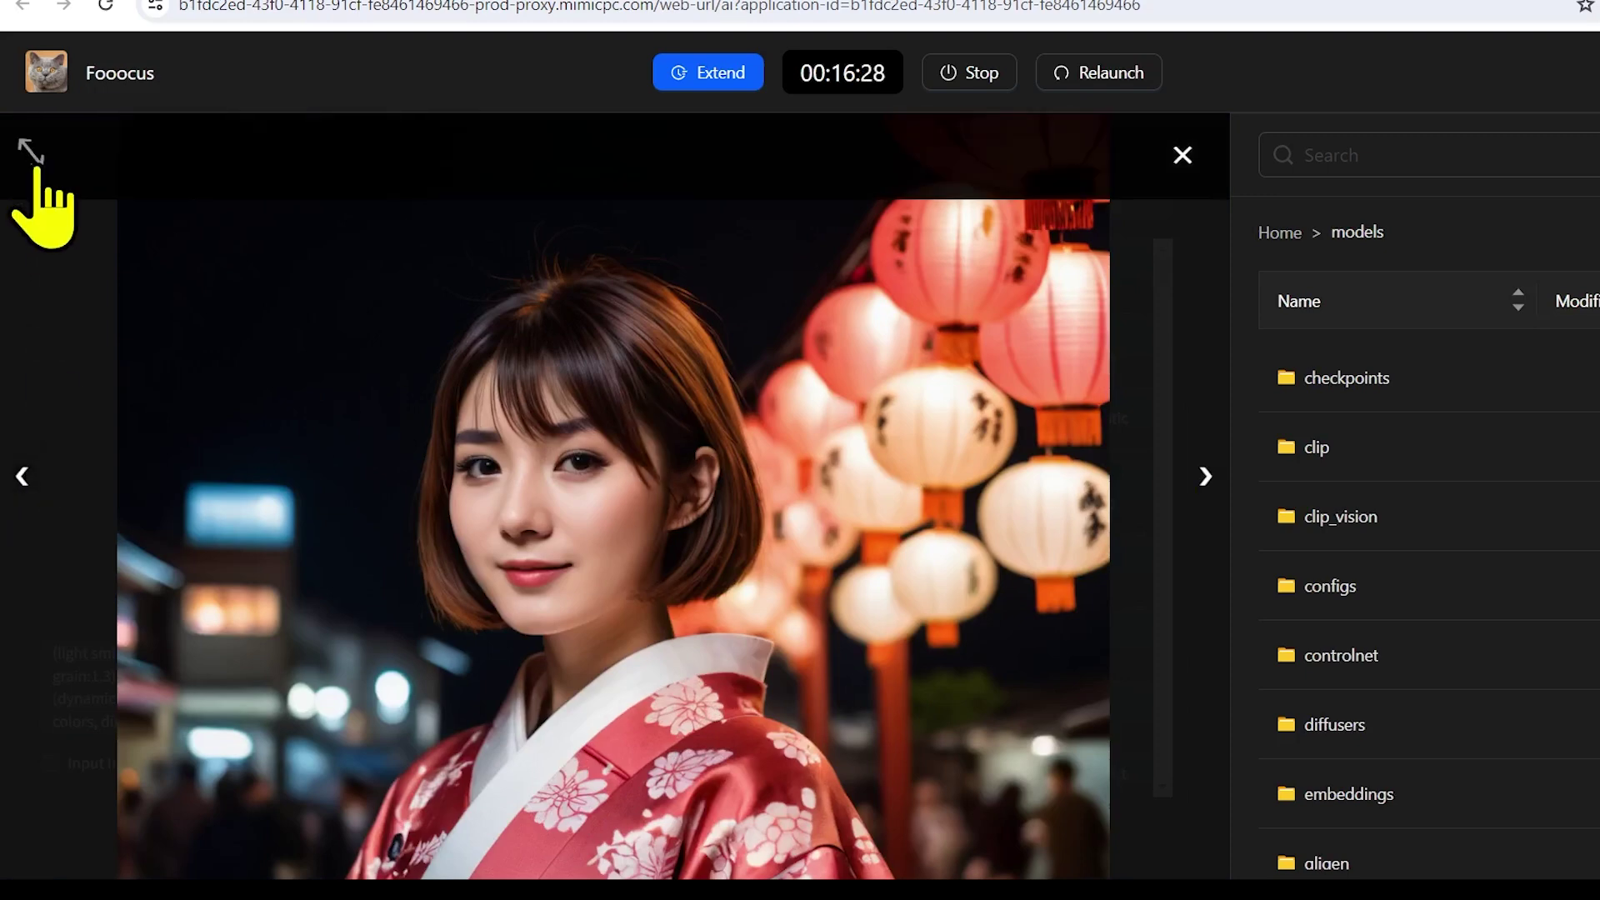
pyautogui.click(25, 163)
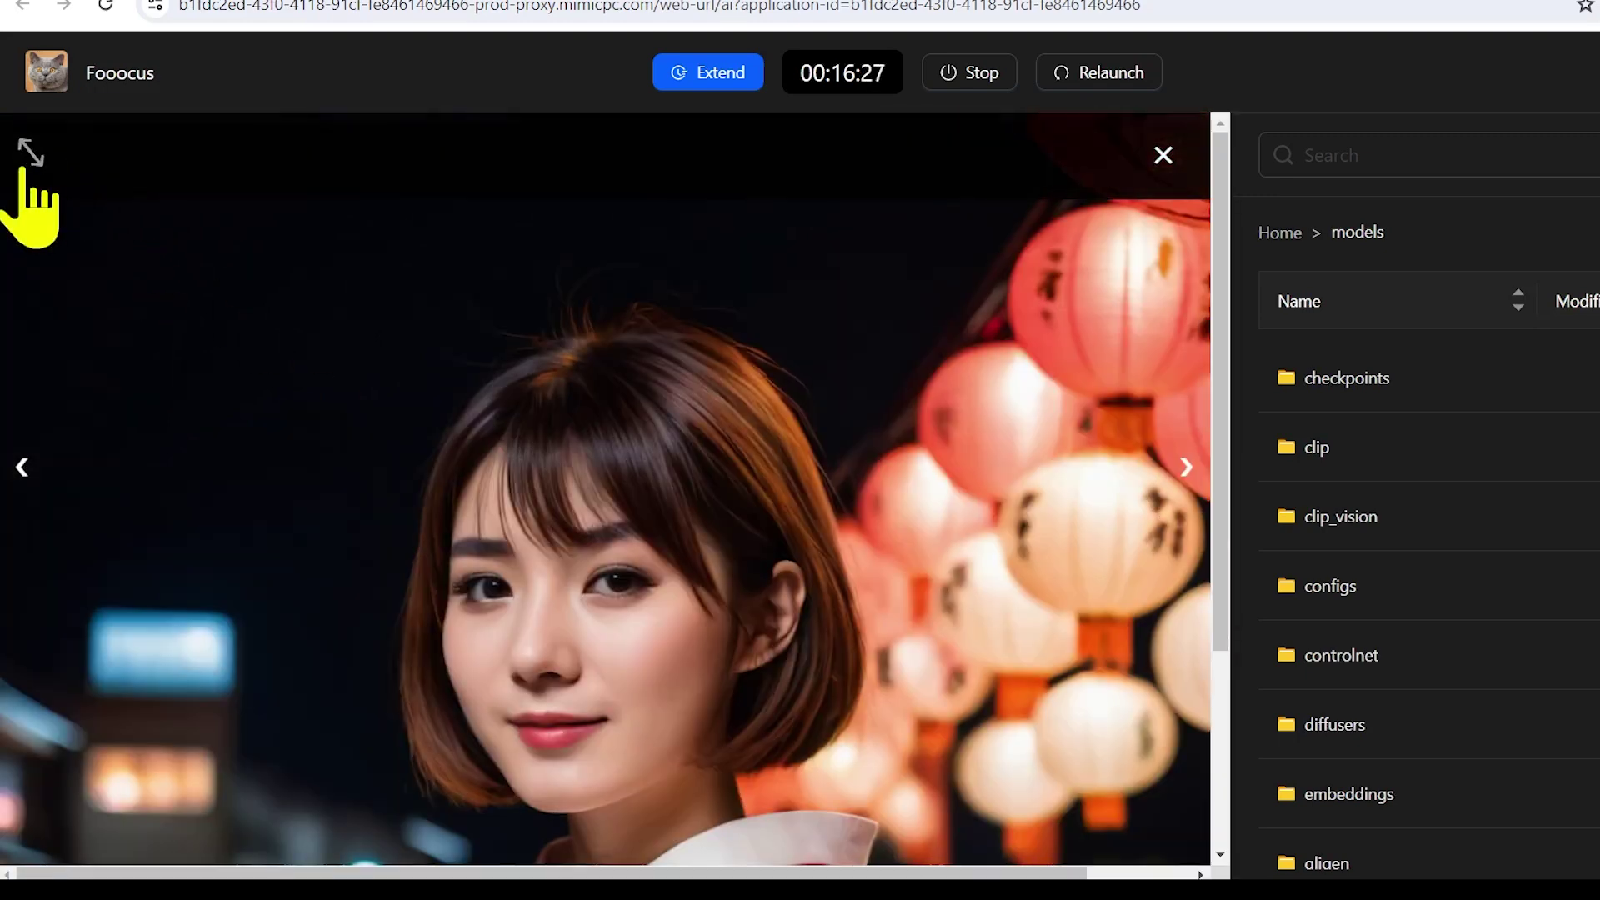
pyautogui.click(25, 162)
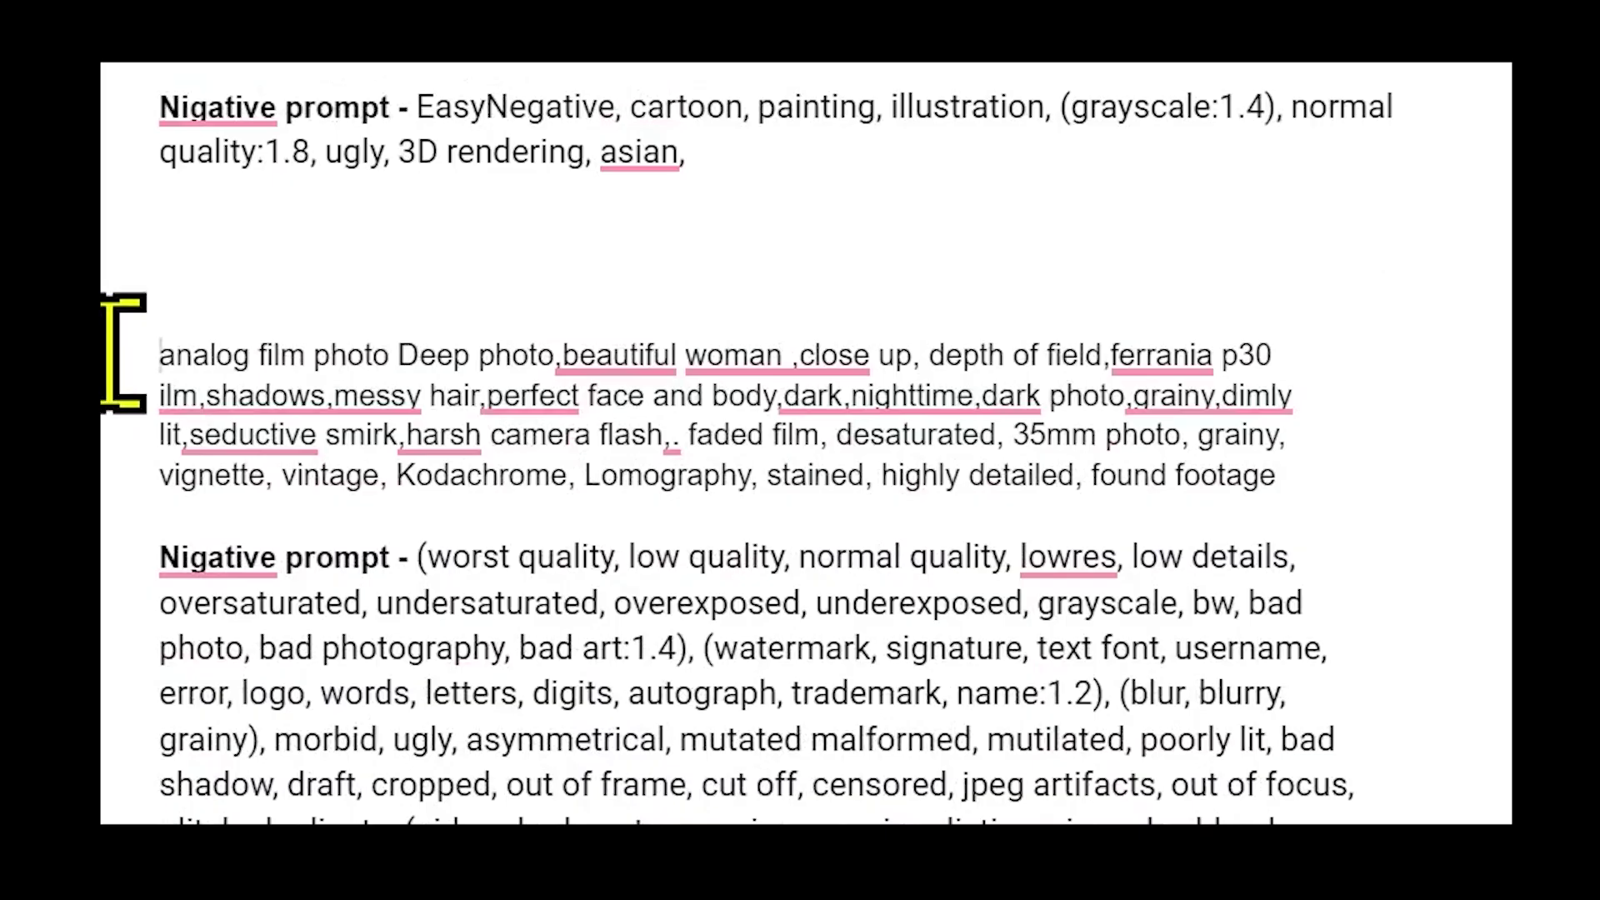
pyautogui.moveTo(125, 358); pyautogui.dragTo(1302, 458)
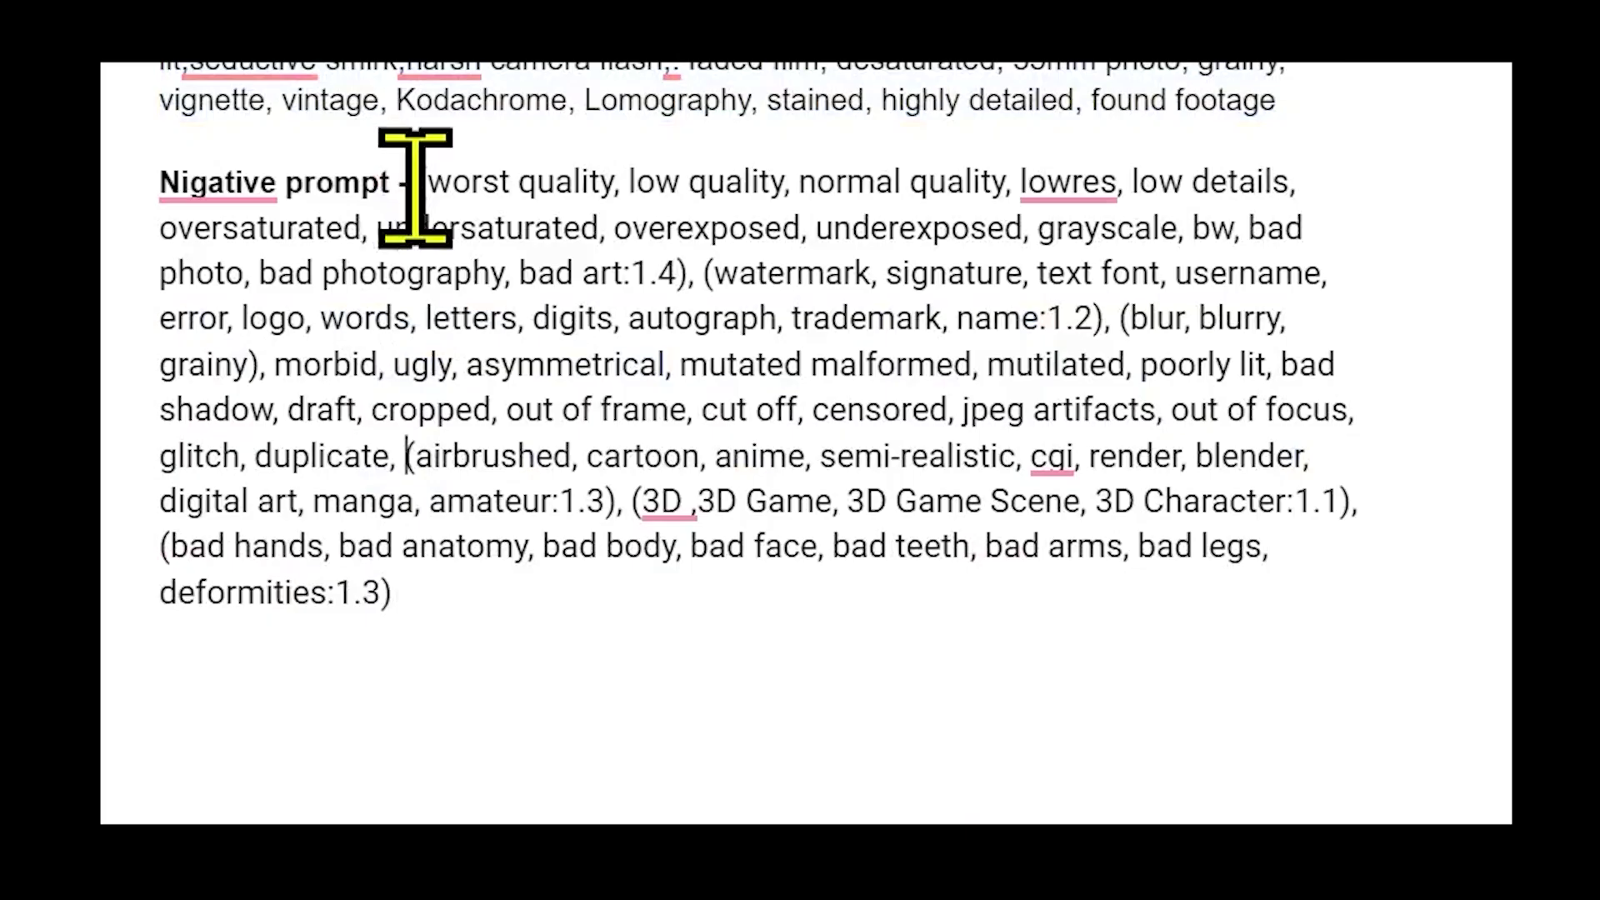
# Step: Select the full negative prompt text and bring the analog film photo prompt into Fooocus
pyautogui.moveTo(412, 179); pyautogui.dragTo(498, 654)
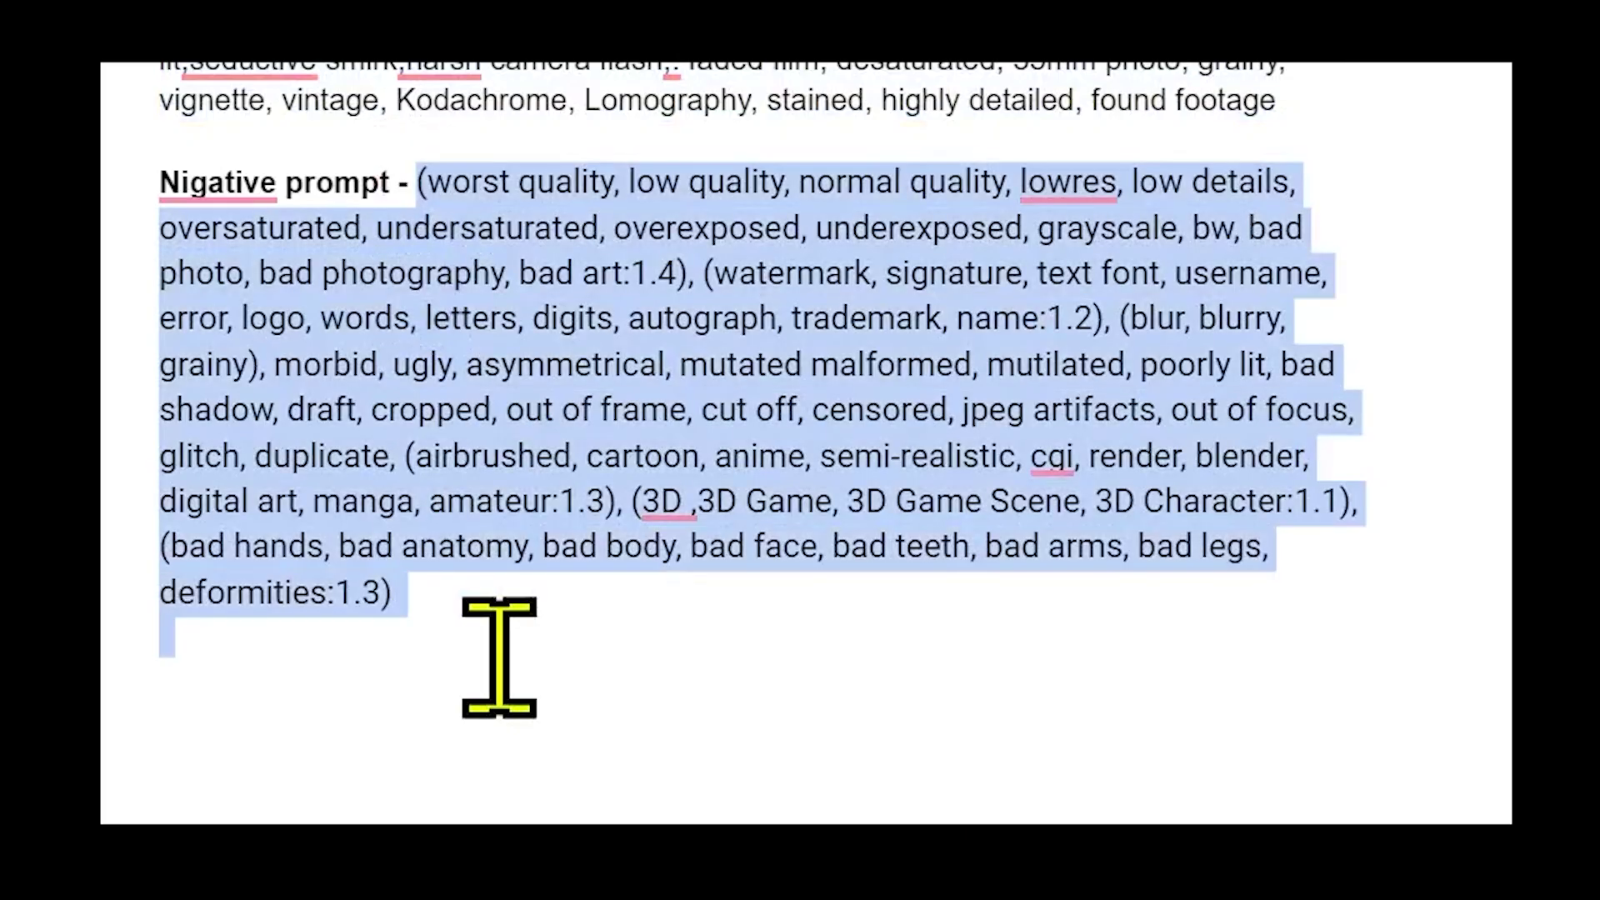
pyautogui.hotkey('ctrl', 'v')
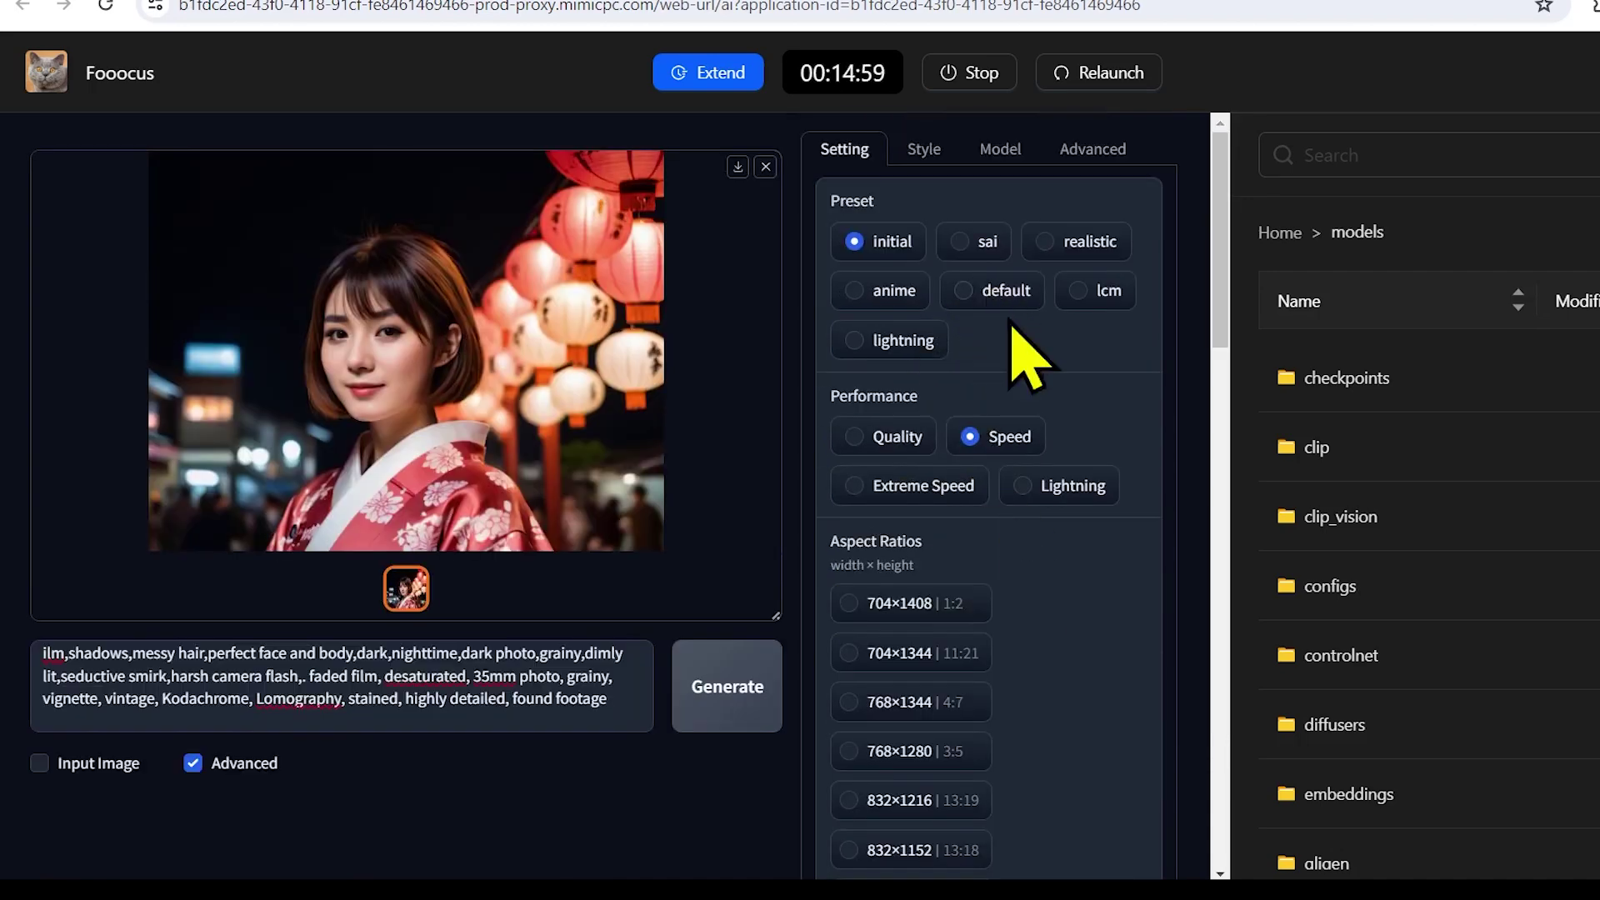
# Step: Generate with the realistic preset plus Fooocus Enhance, SAI Cinematic and Fooocus Cinematic styles
pyautogui.click(1046, 241)
pyautogui.click(925, 150)
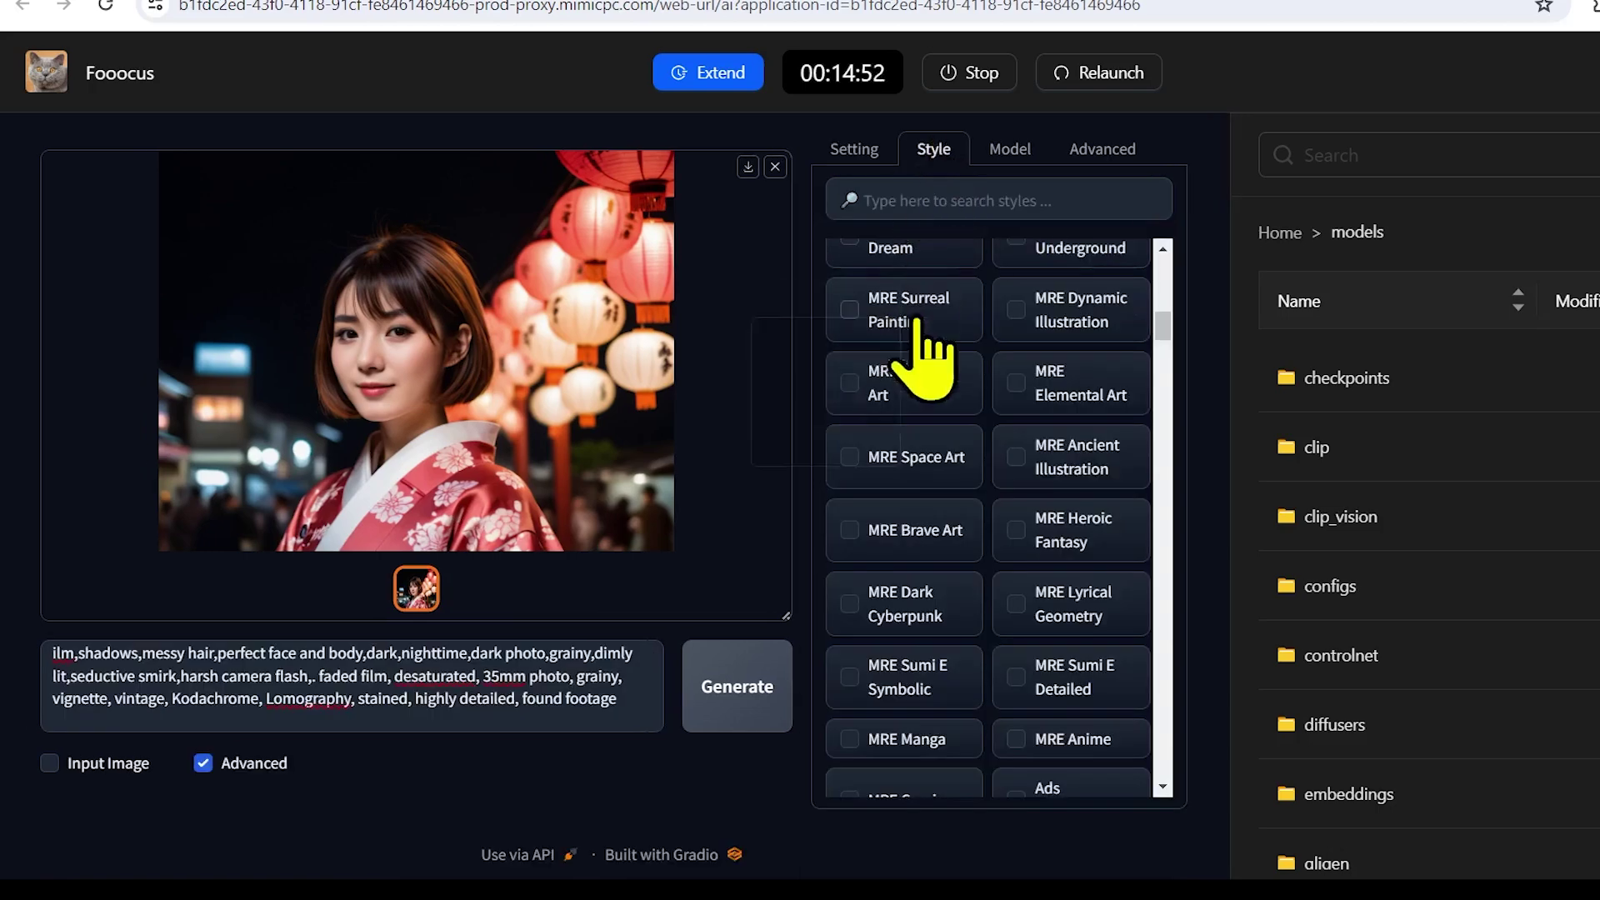
pyautogui.click(1016, 343)
pyautogui.click(862, 502)
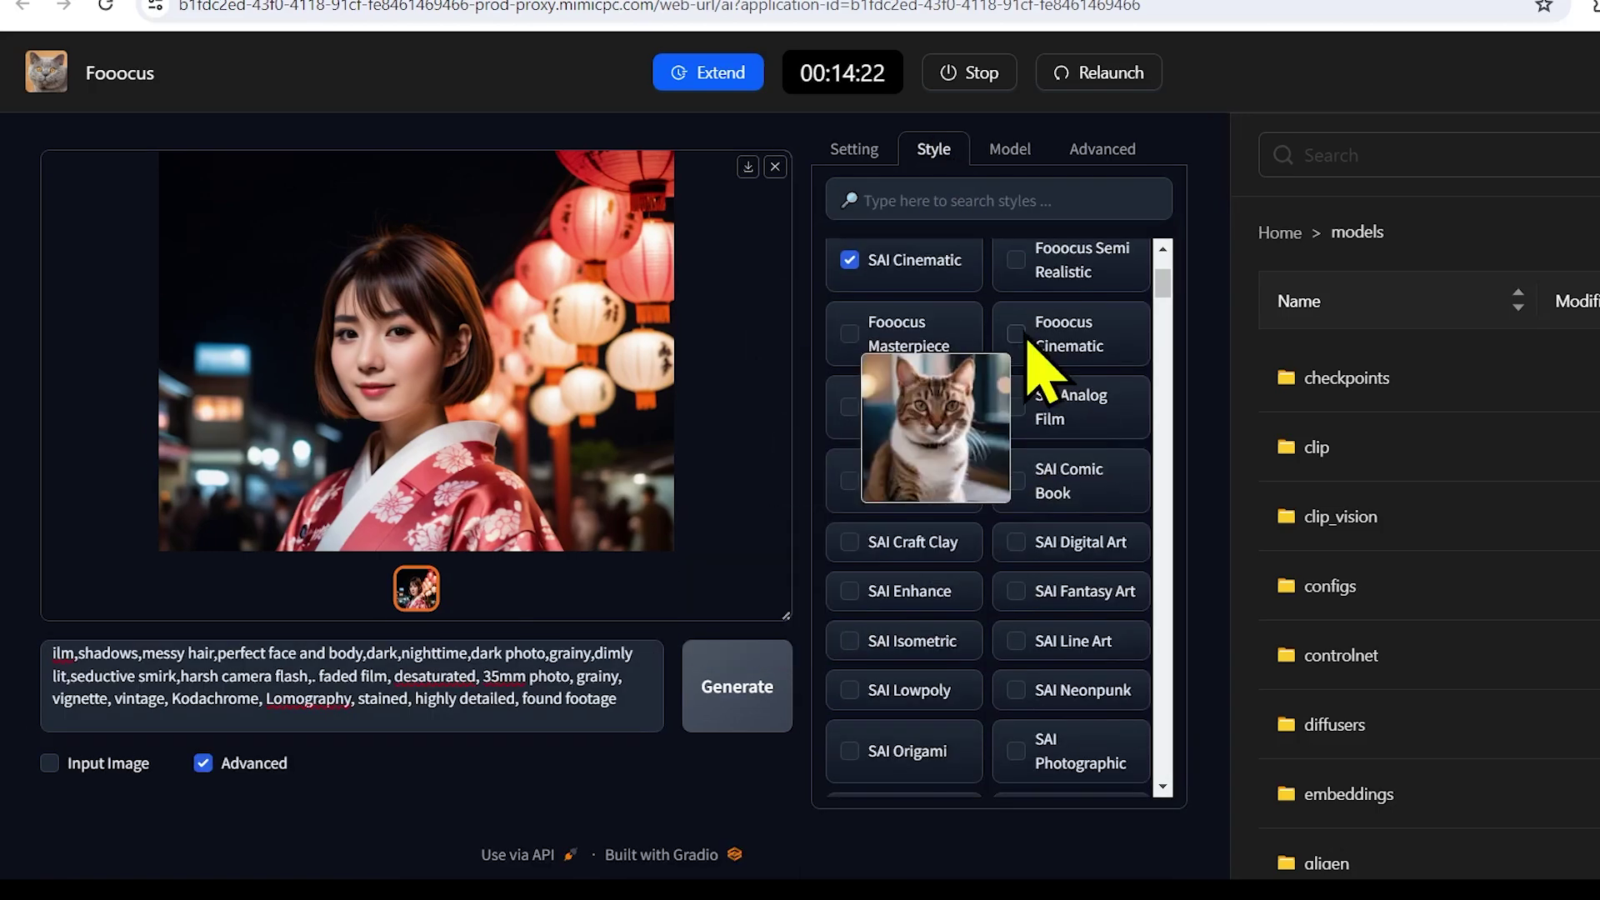
pyautogui.click(1016, 333)
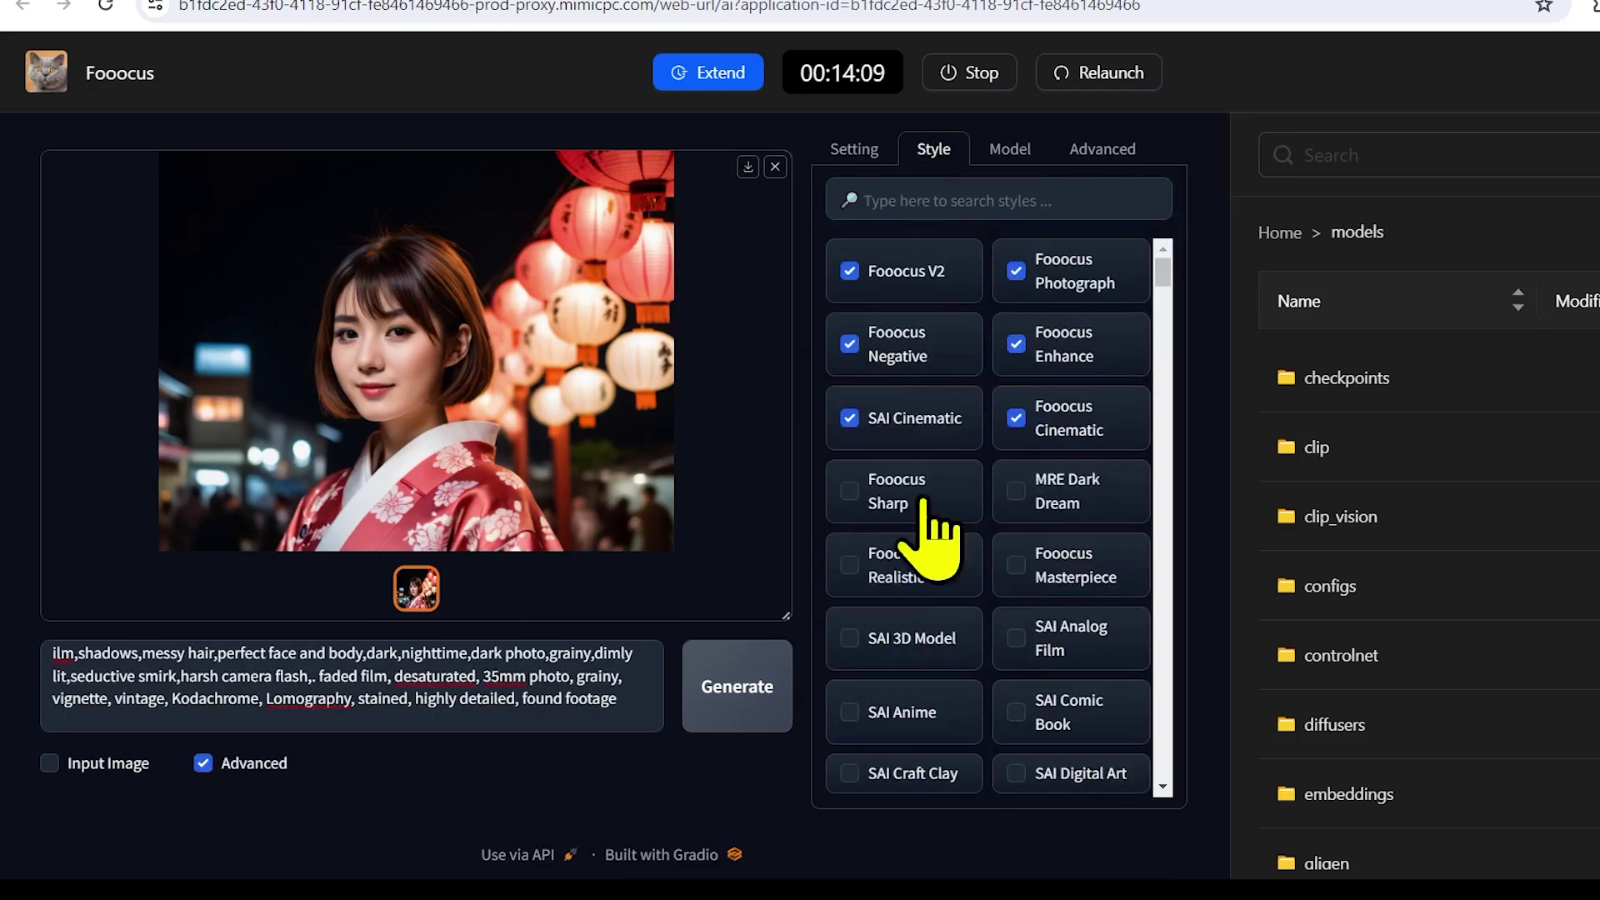
pyautogui.click(726, 734)
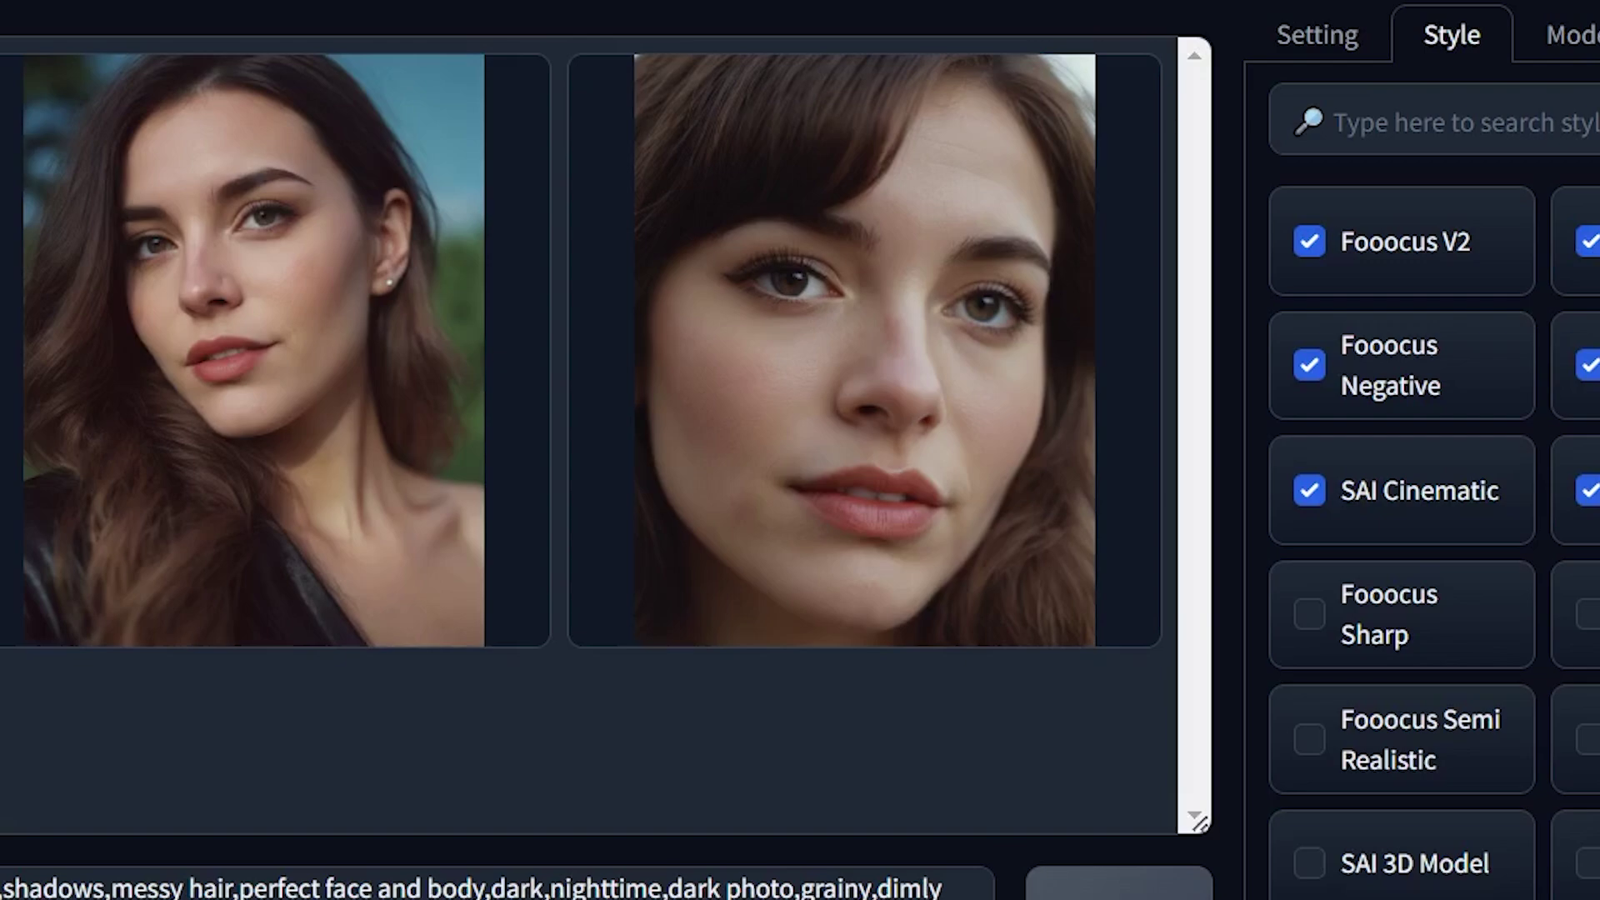
# Step: Review both dark-haired close-up portraits, then add MRE Dark Dream and generate again
pyautogui.click(250, 334)
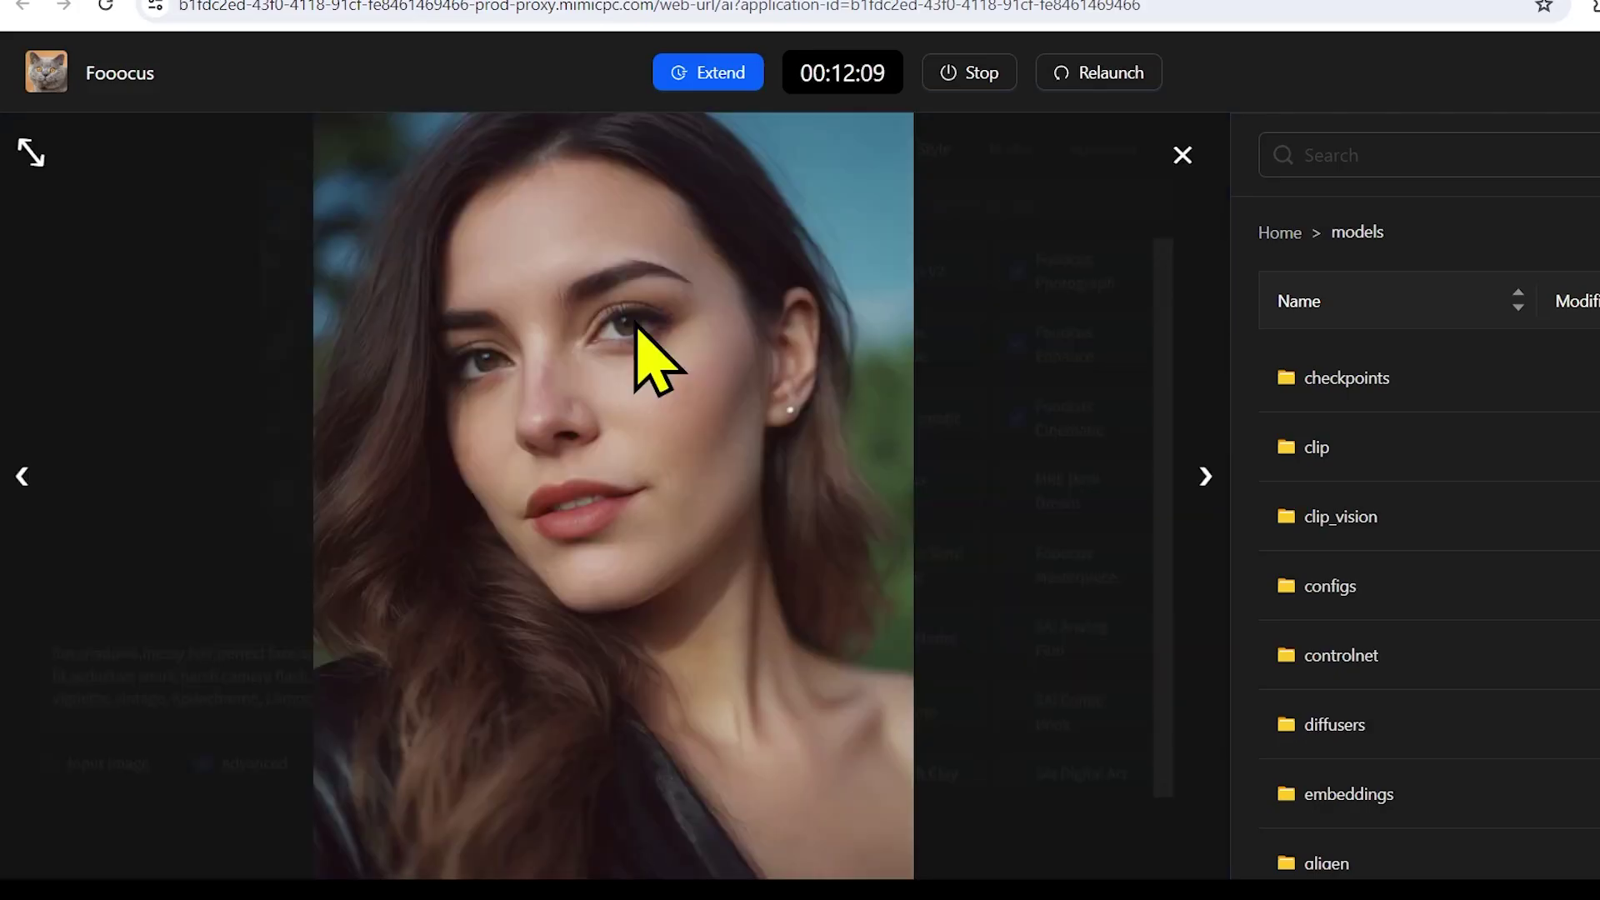
pyautogui.click(741, 417)
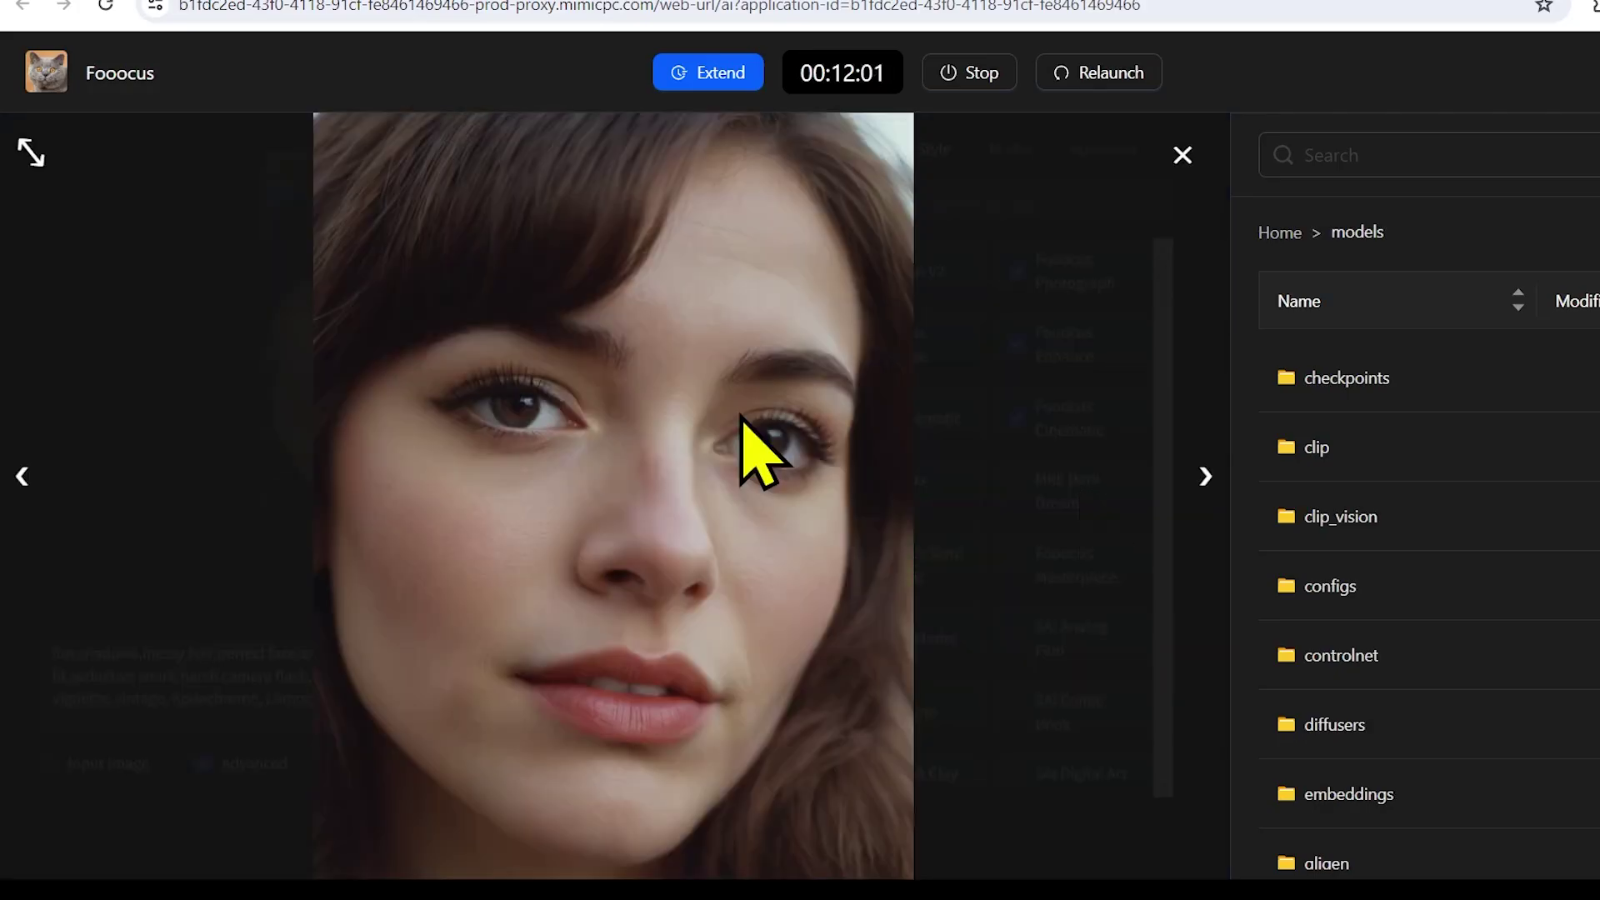
pyautogui.click(750, 450)
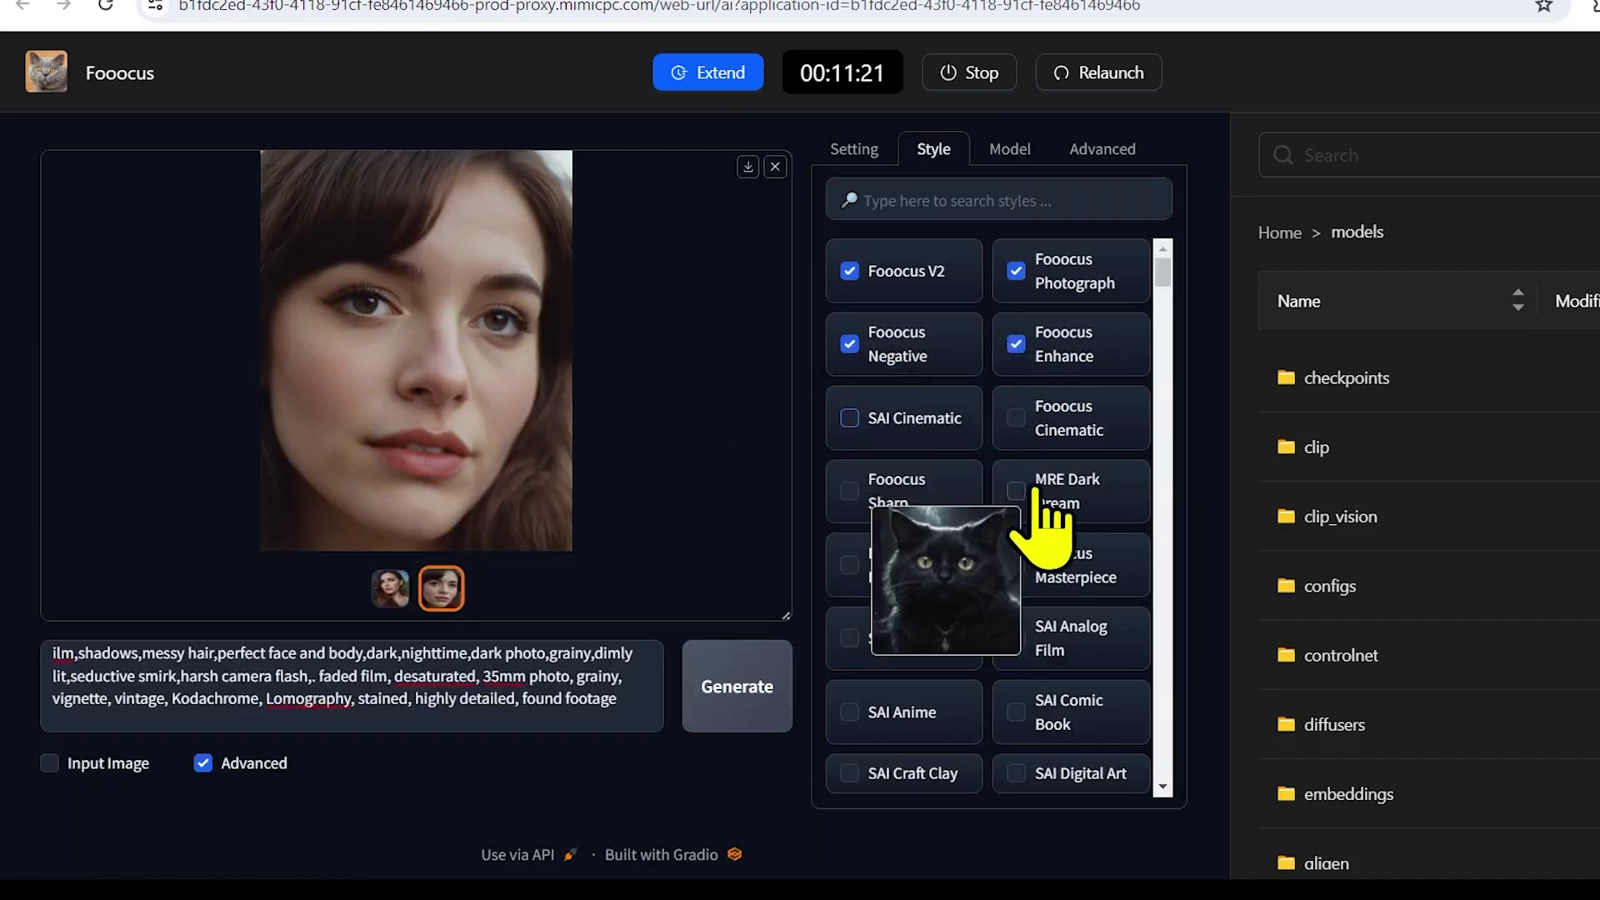
pyautogui.click(1042, 500)
pyautogui.click(718, 694)
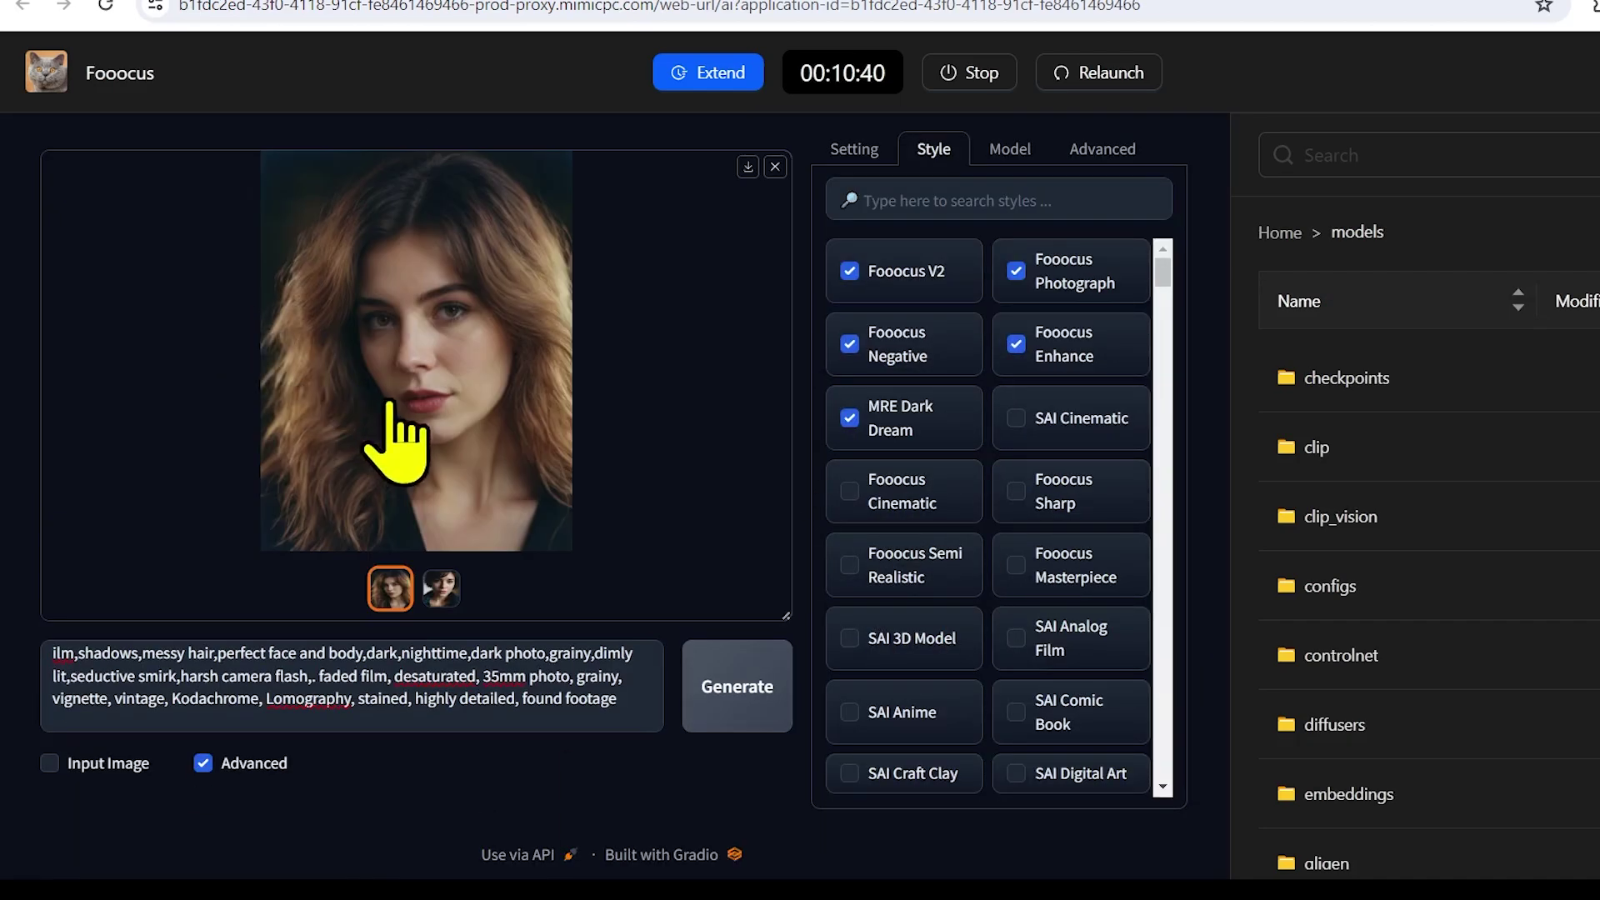
# Step: View the finished wavy auburn-haired portrait enlarged, then request stopping the machine
pyautogui.click(304, 250)
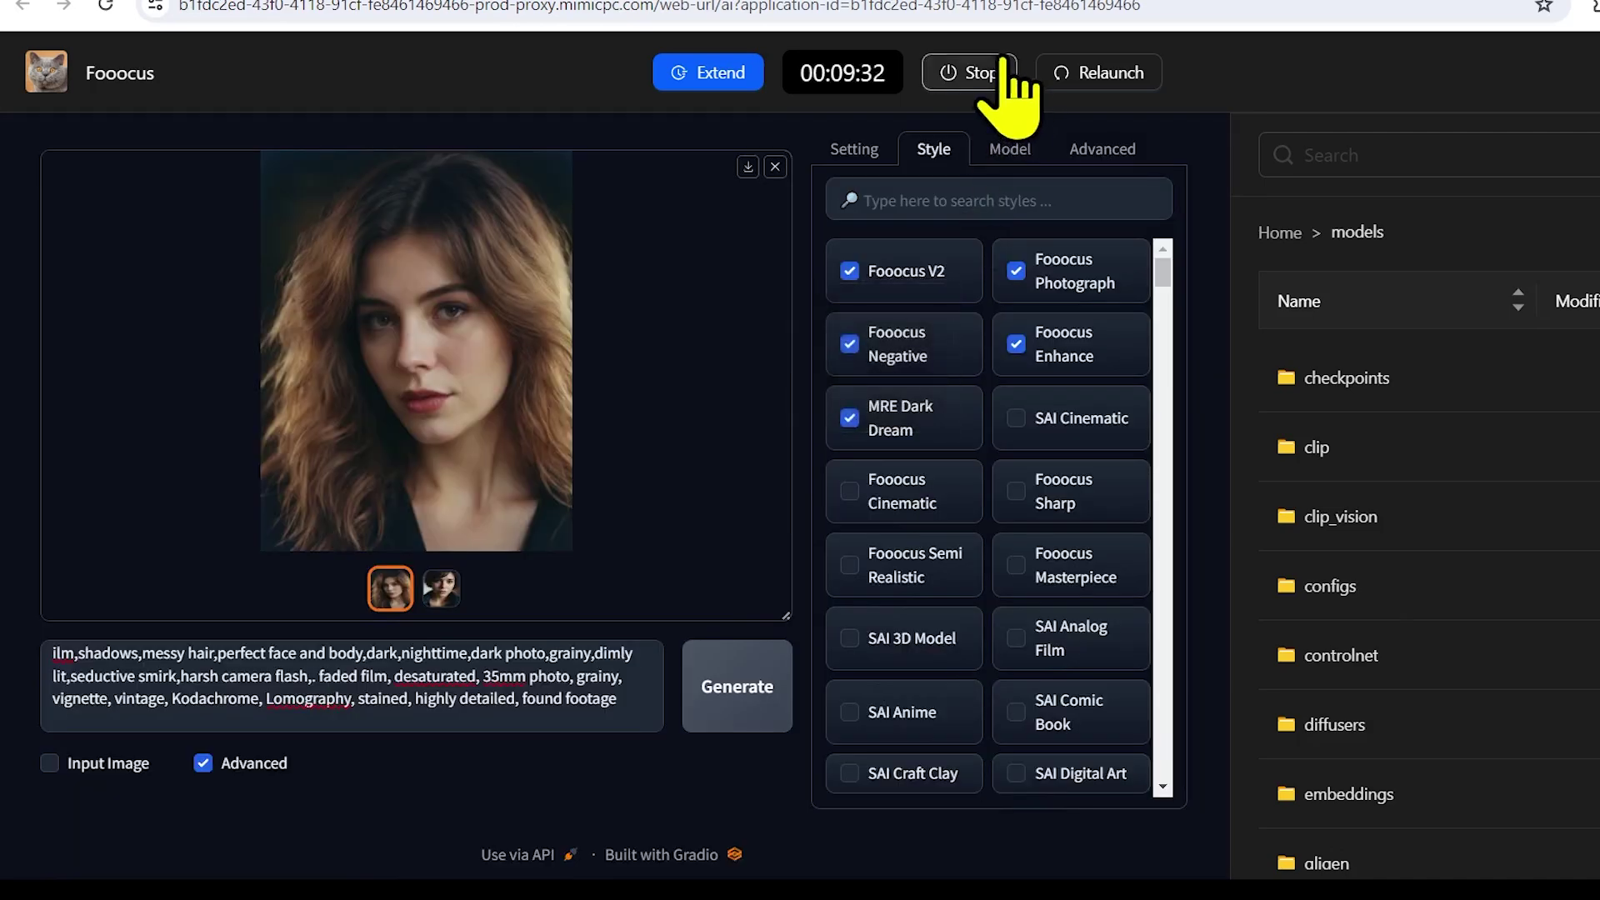
pyautogui.click(991, 73)
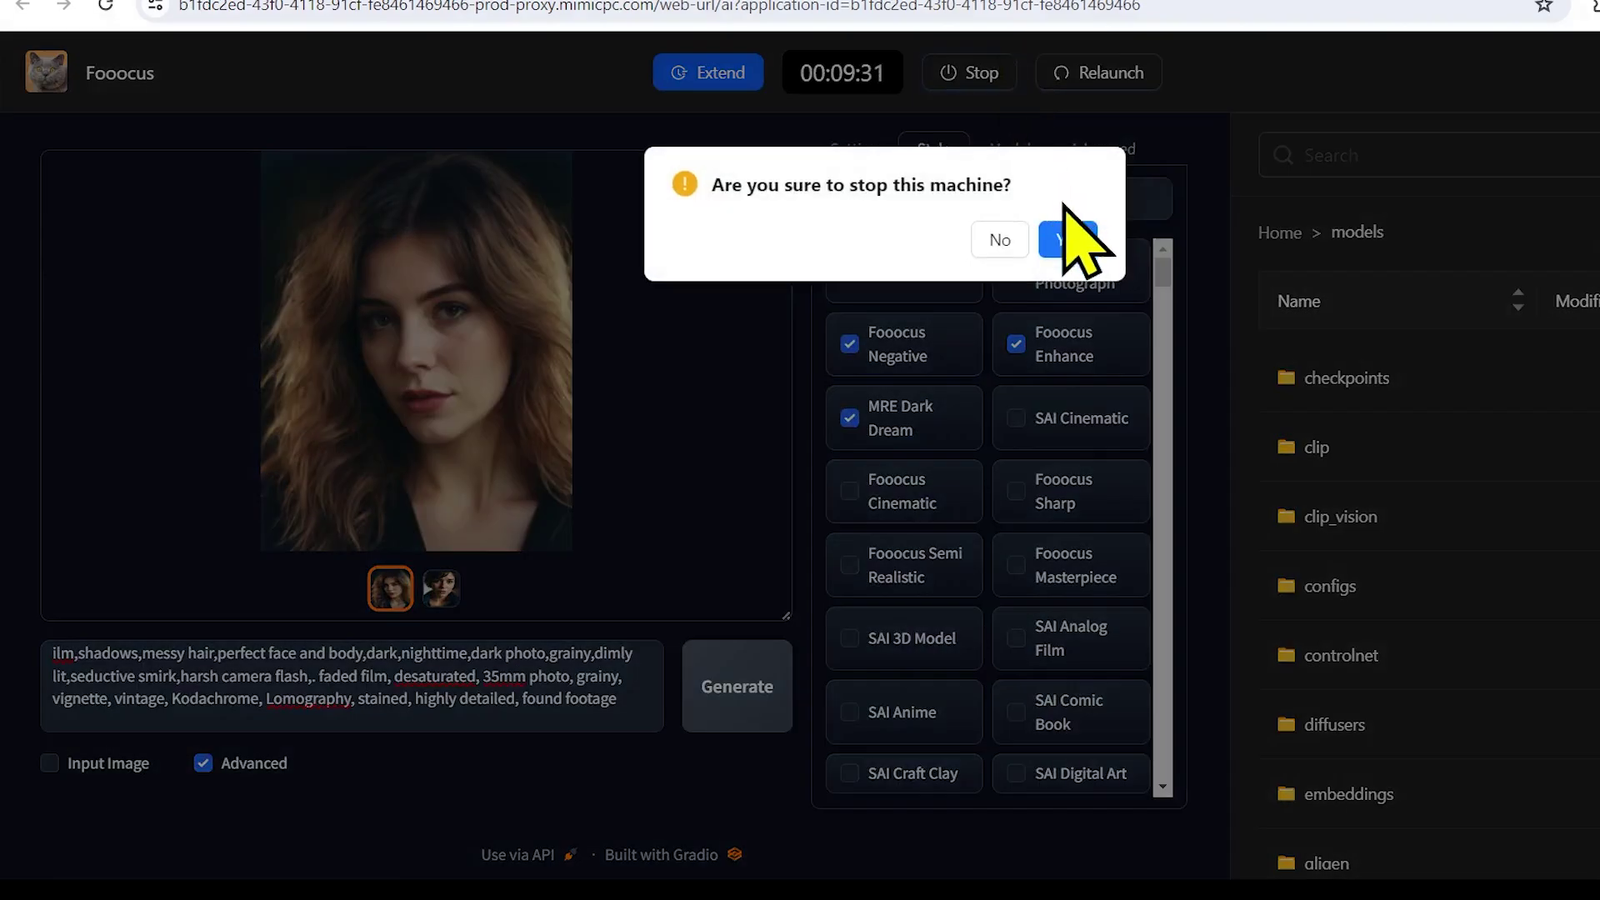
# Step: Stop the running machine and start a new FaceFusion machine with Automatic extend on
pyautogui.click(1068, 240)
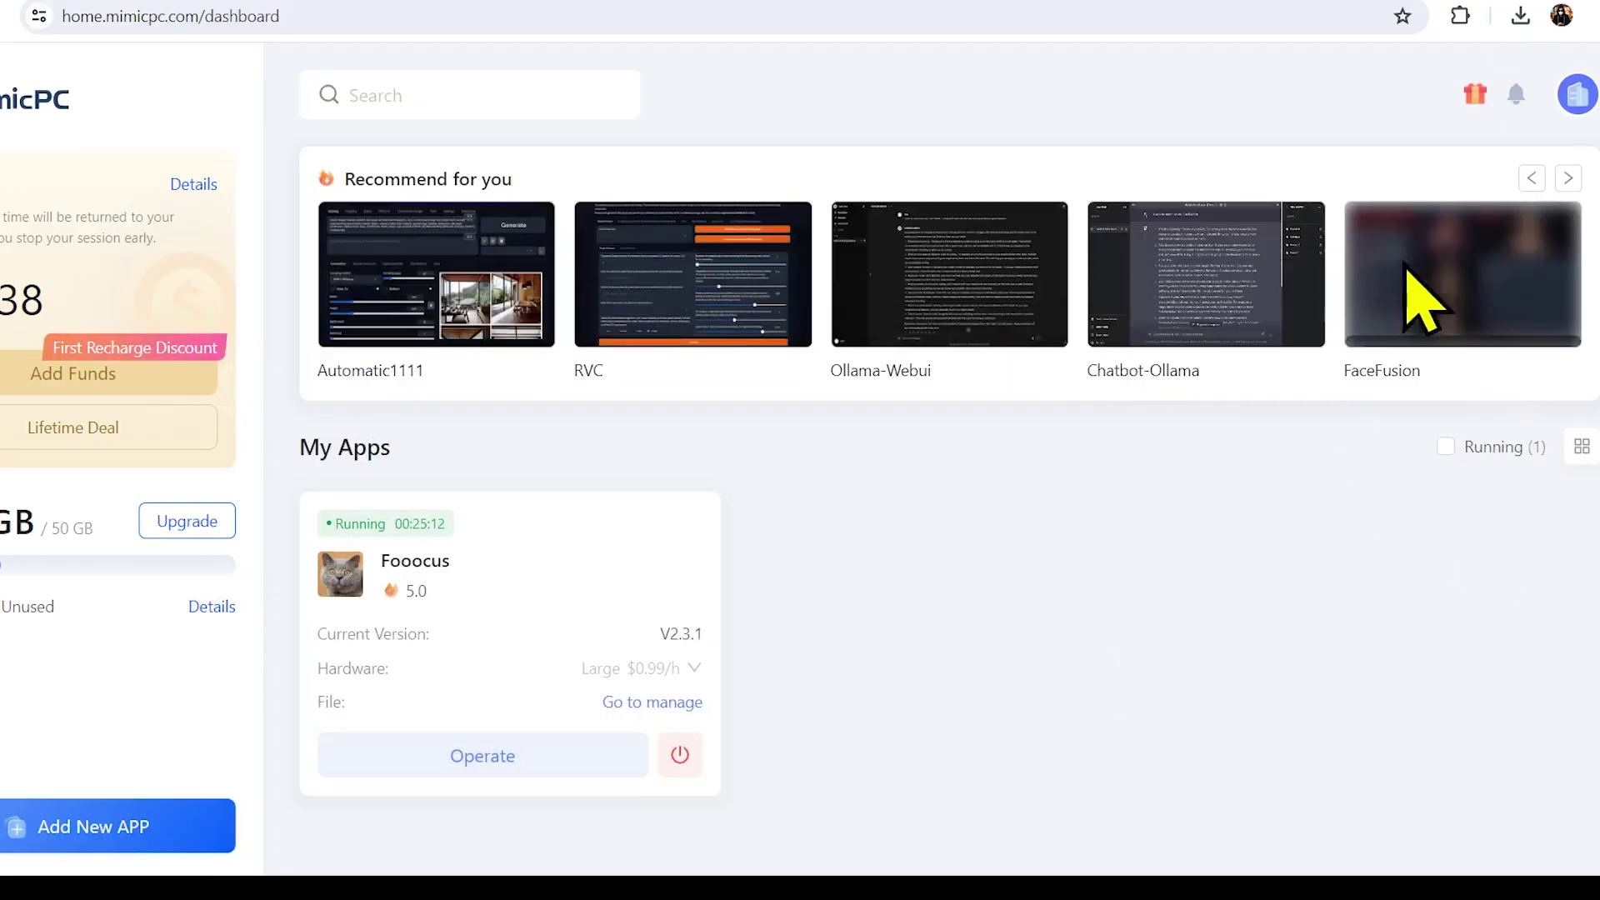
pyautogui.click(1475, 286)
pyautogui.scroll(-5, 1348, 527)
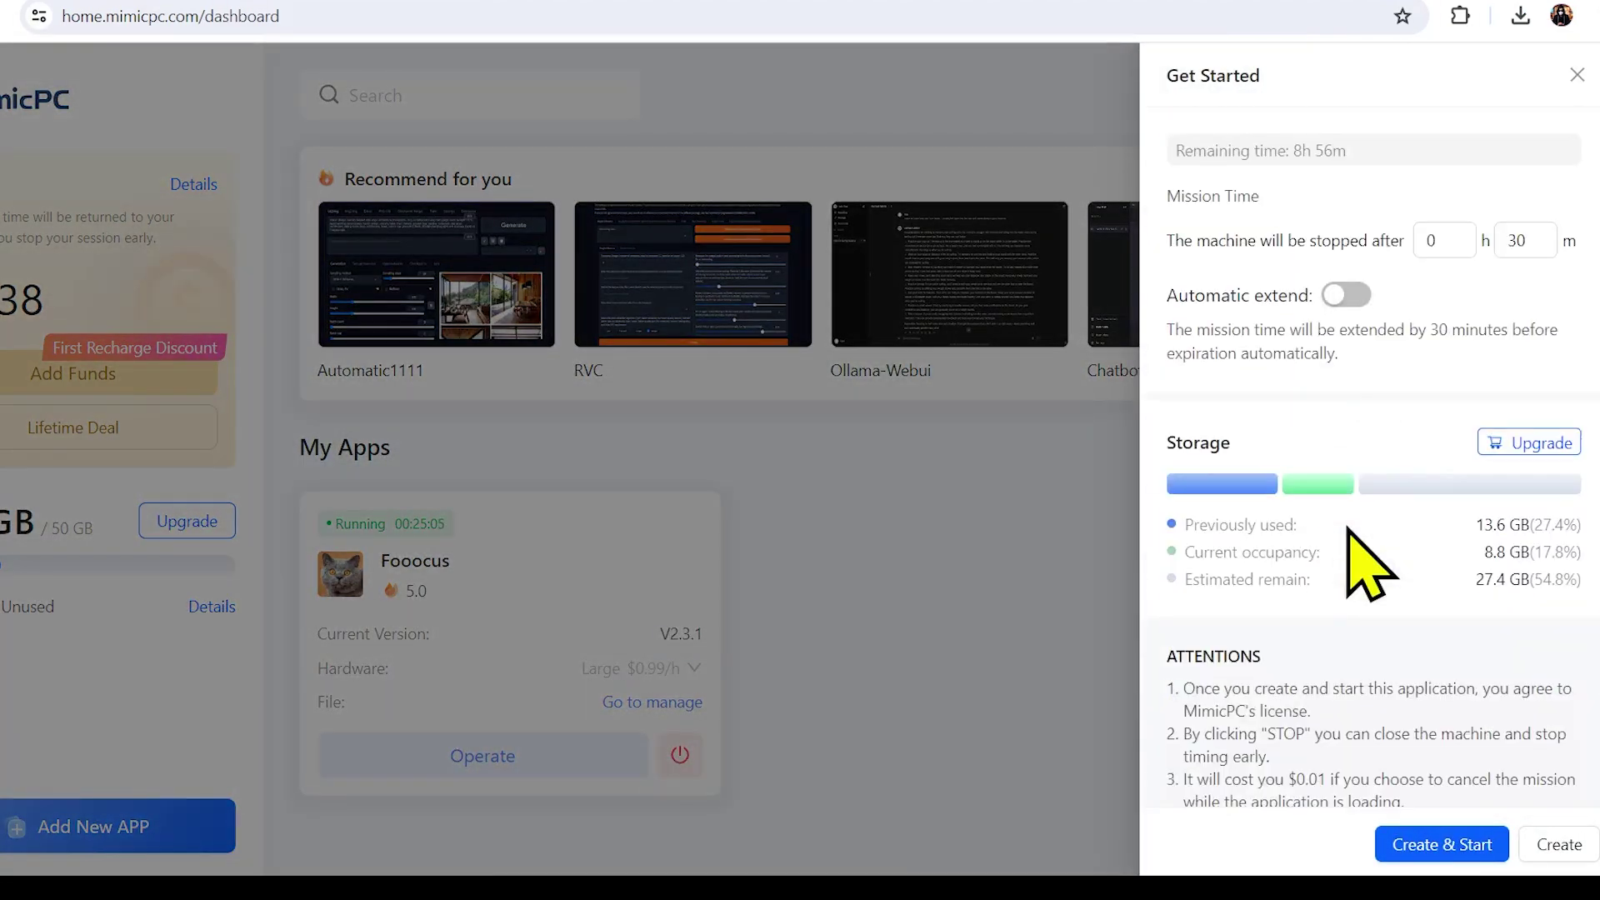
pyautogui.scroll(1, 1368, 329)
pyautogui.scroll(-1, 1374, 526)
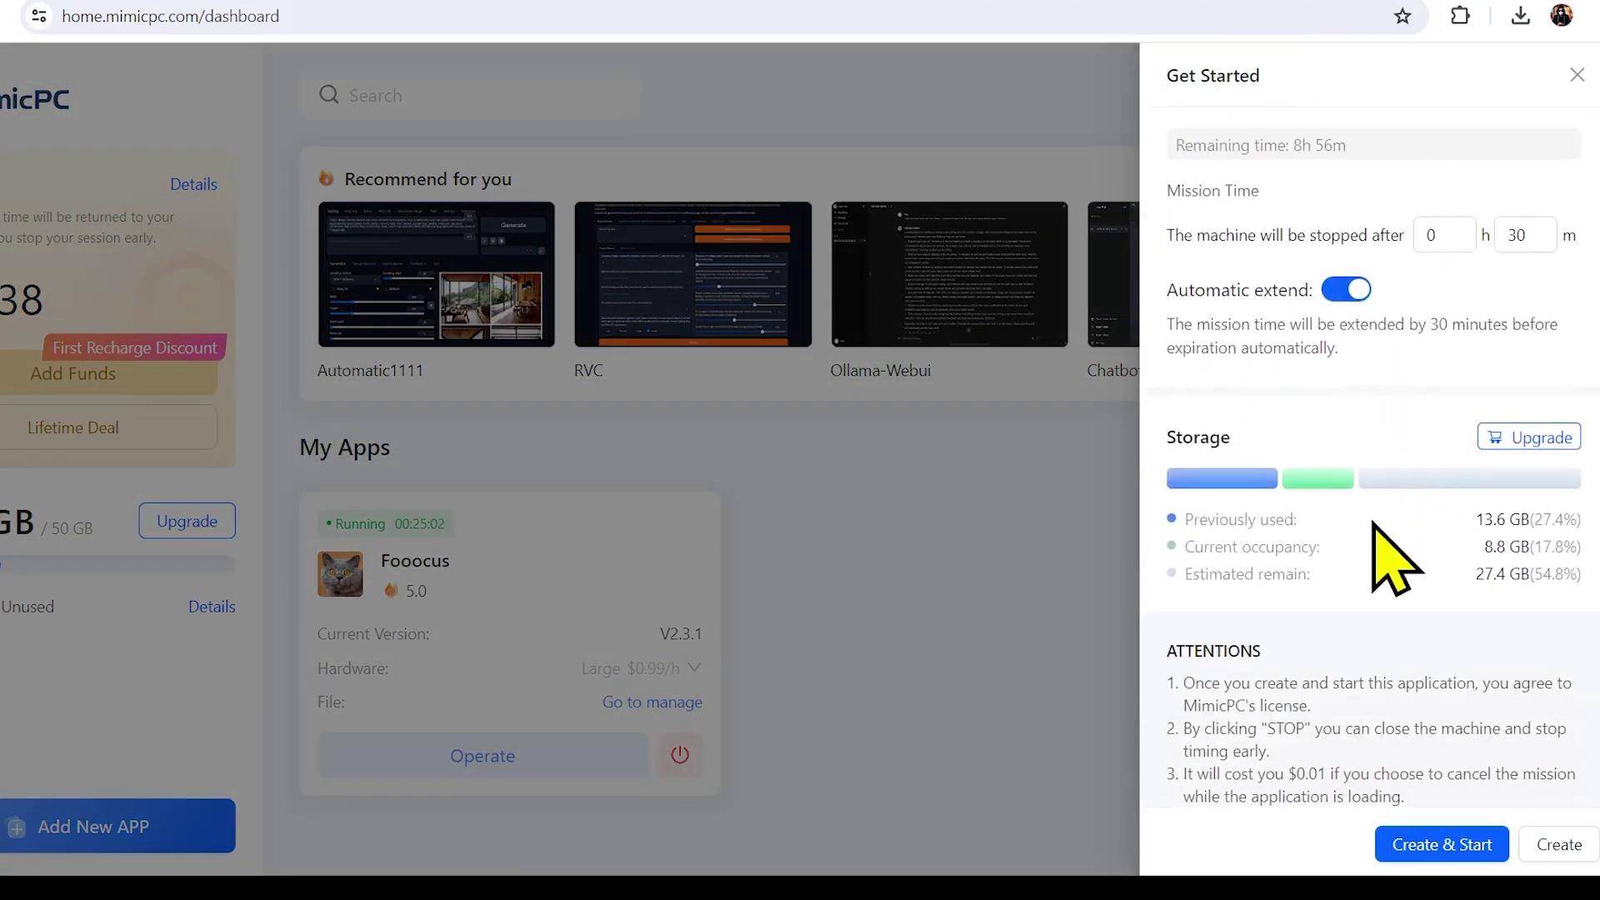
pyautogui.click(1411, 840)
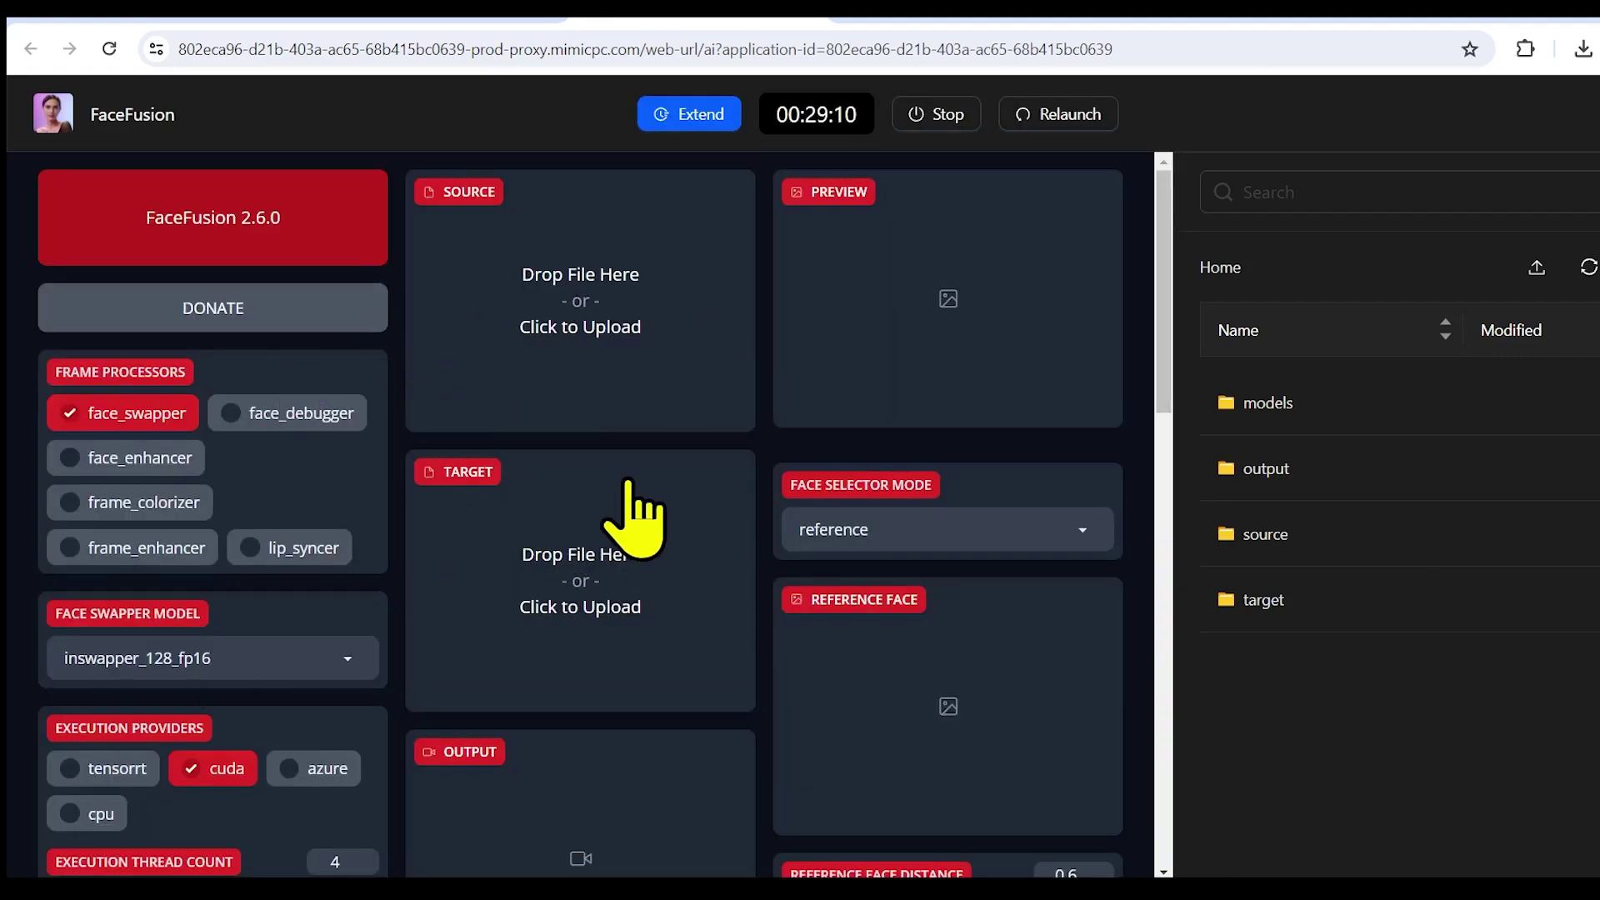
# Step: Upload the wavy-haired woman's portrait as the source face, alongside the kimono target image
pyautogui.scroll(-8, 631, 525)
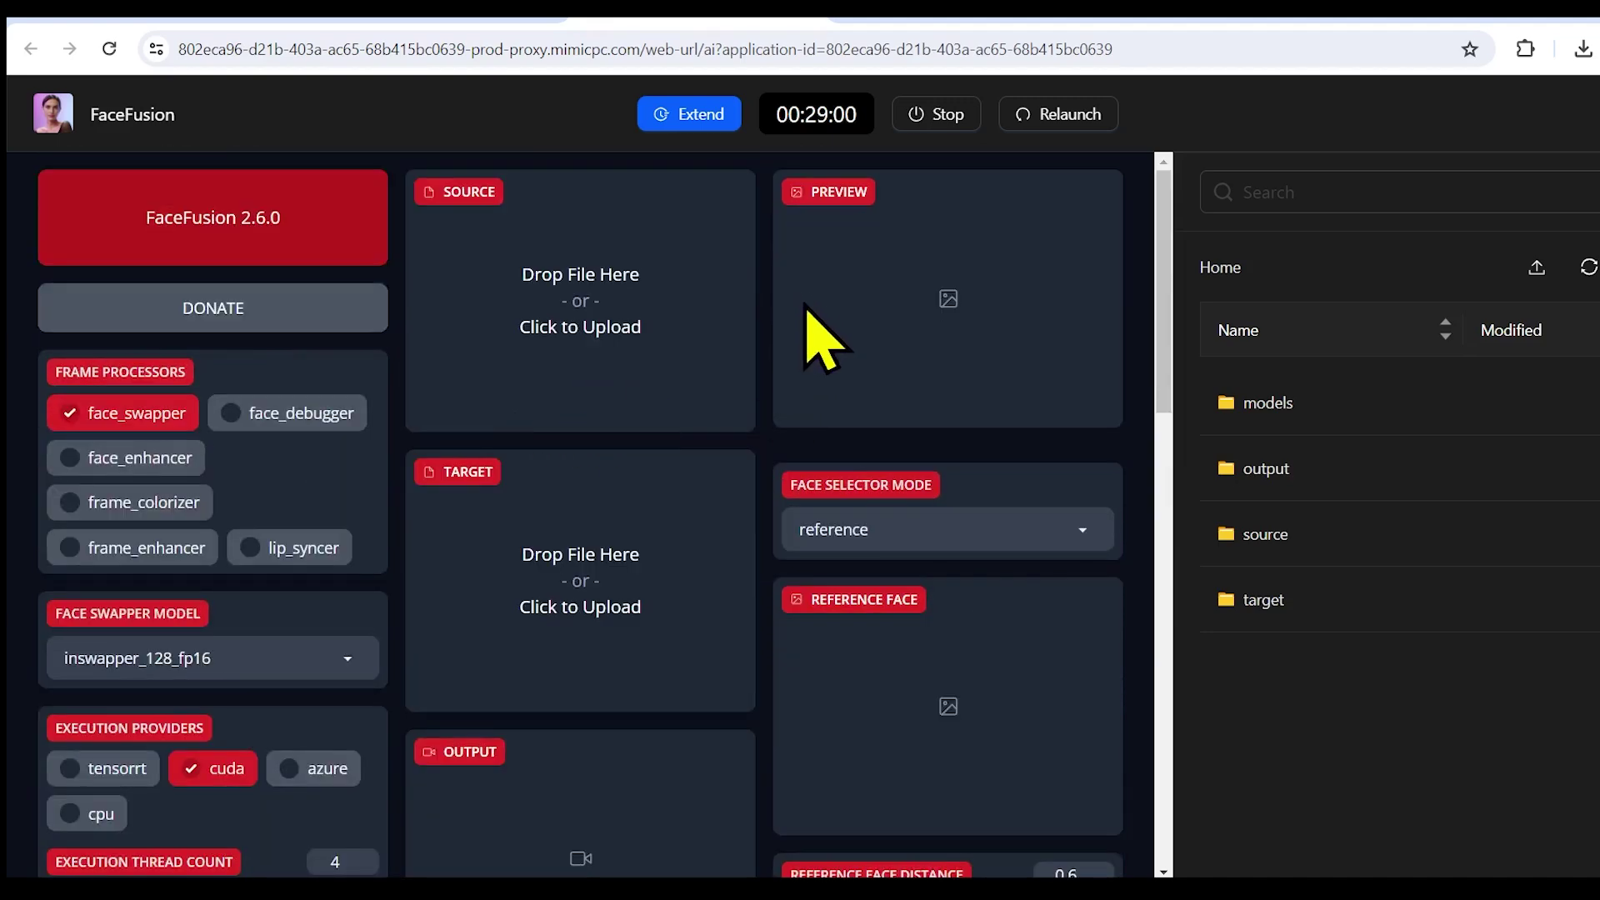
pyautogui.scroll(-2, 816, 329)
pyautogui.scroll(2, 821, 346)
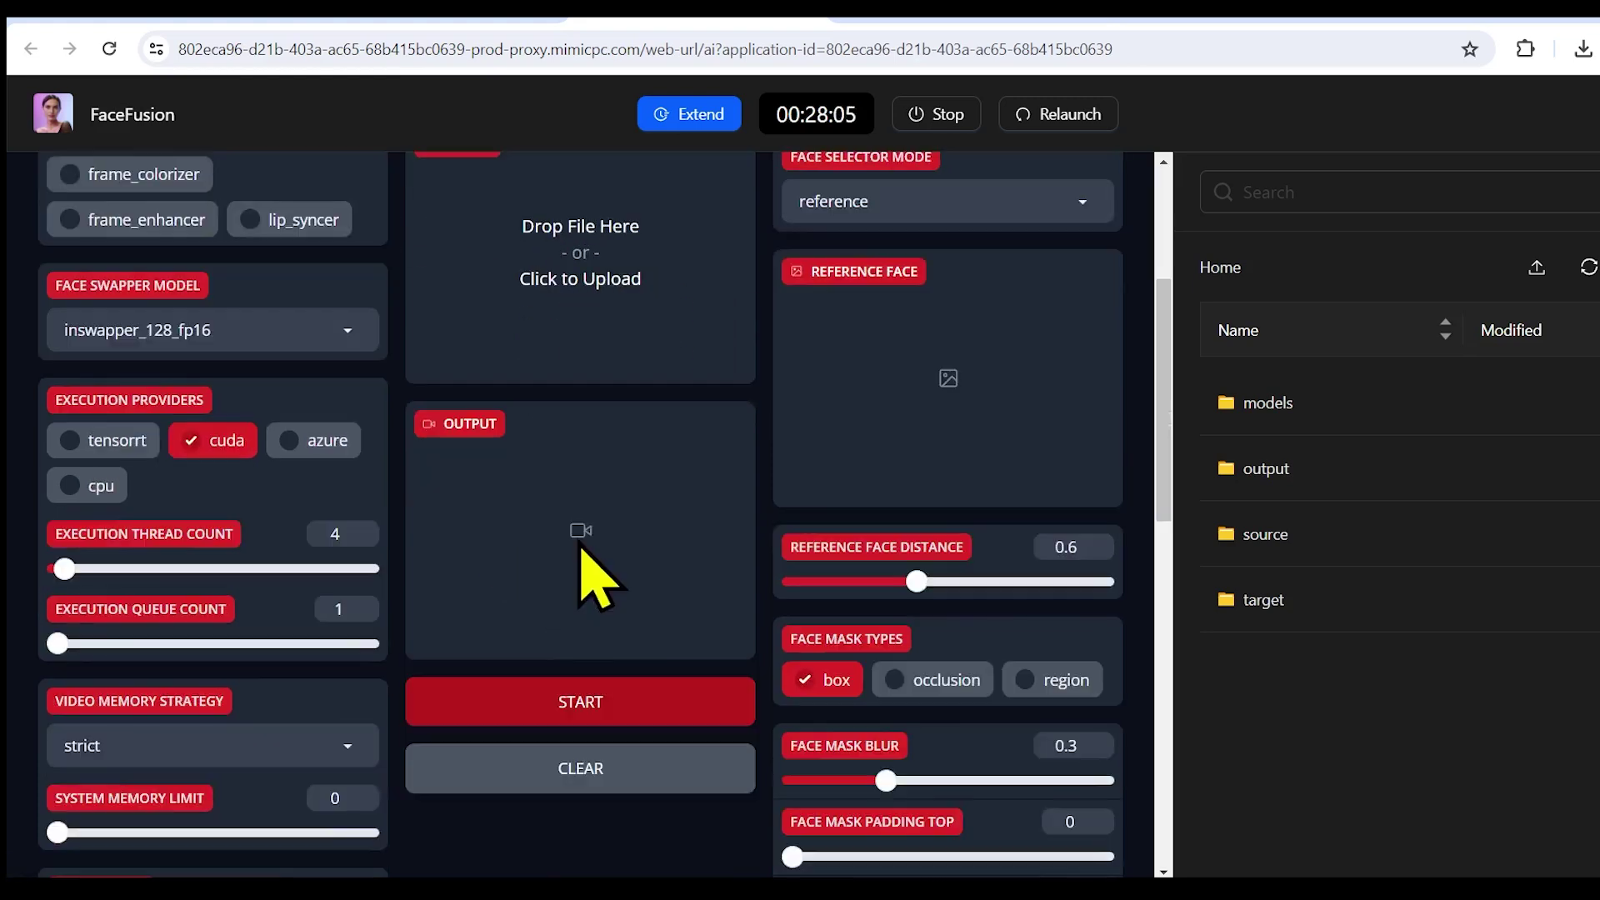
pyautogui.scroll(4, 582, 572)
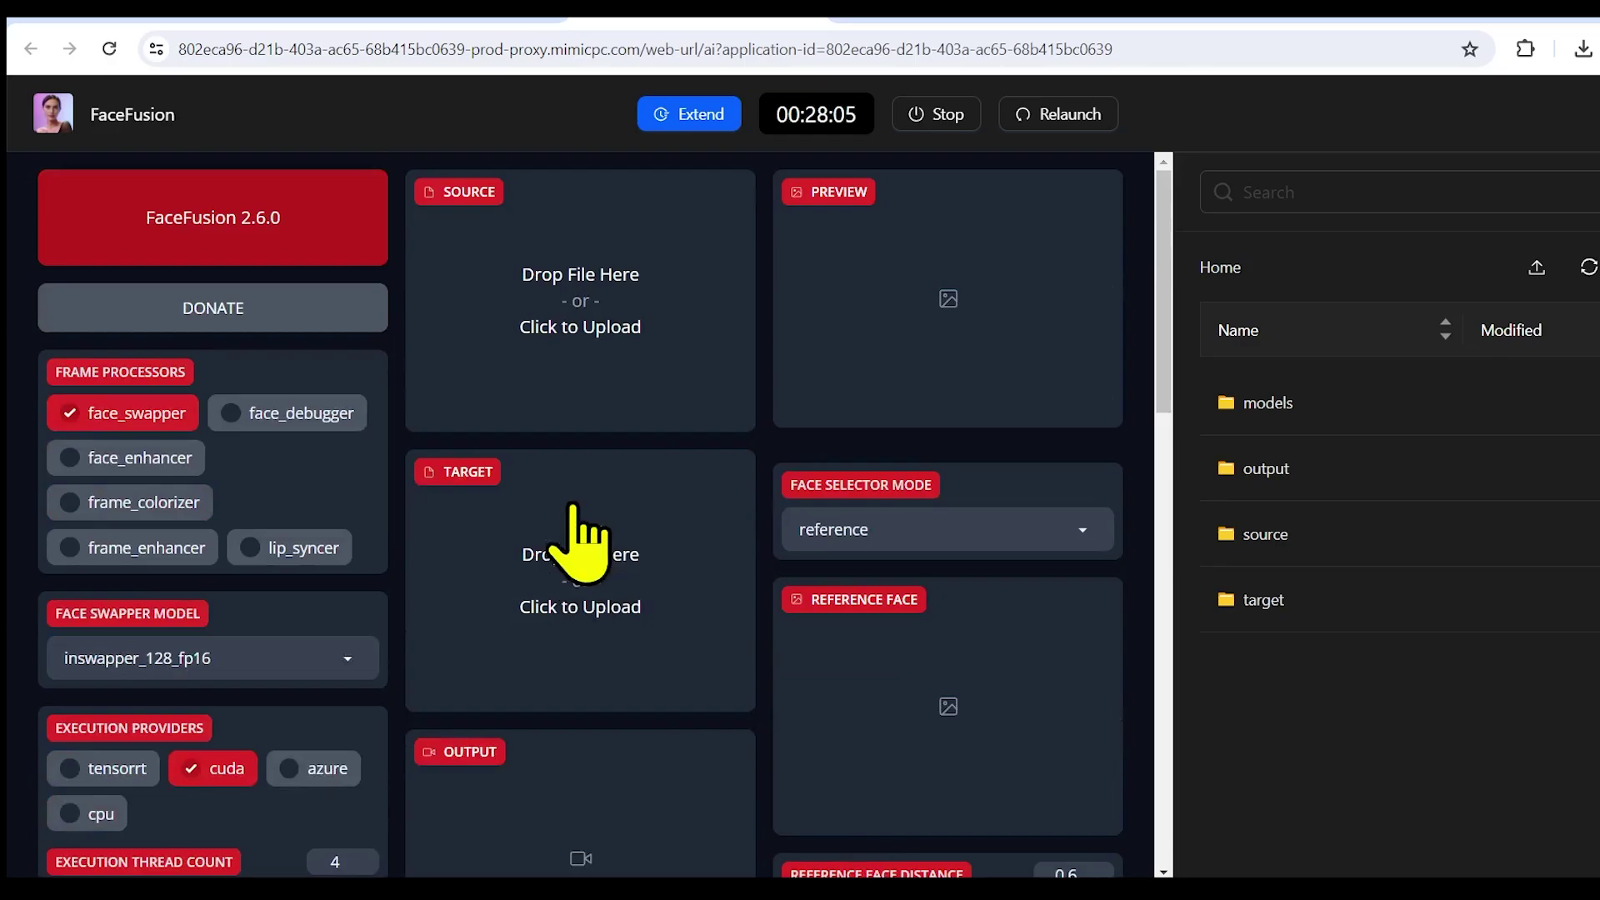
pyautogui.click(649, 302)
pyautogui.doubleClick(324, 232)
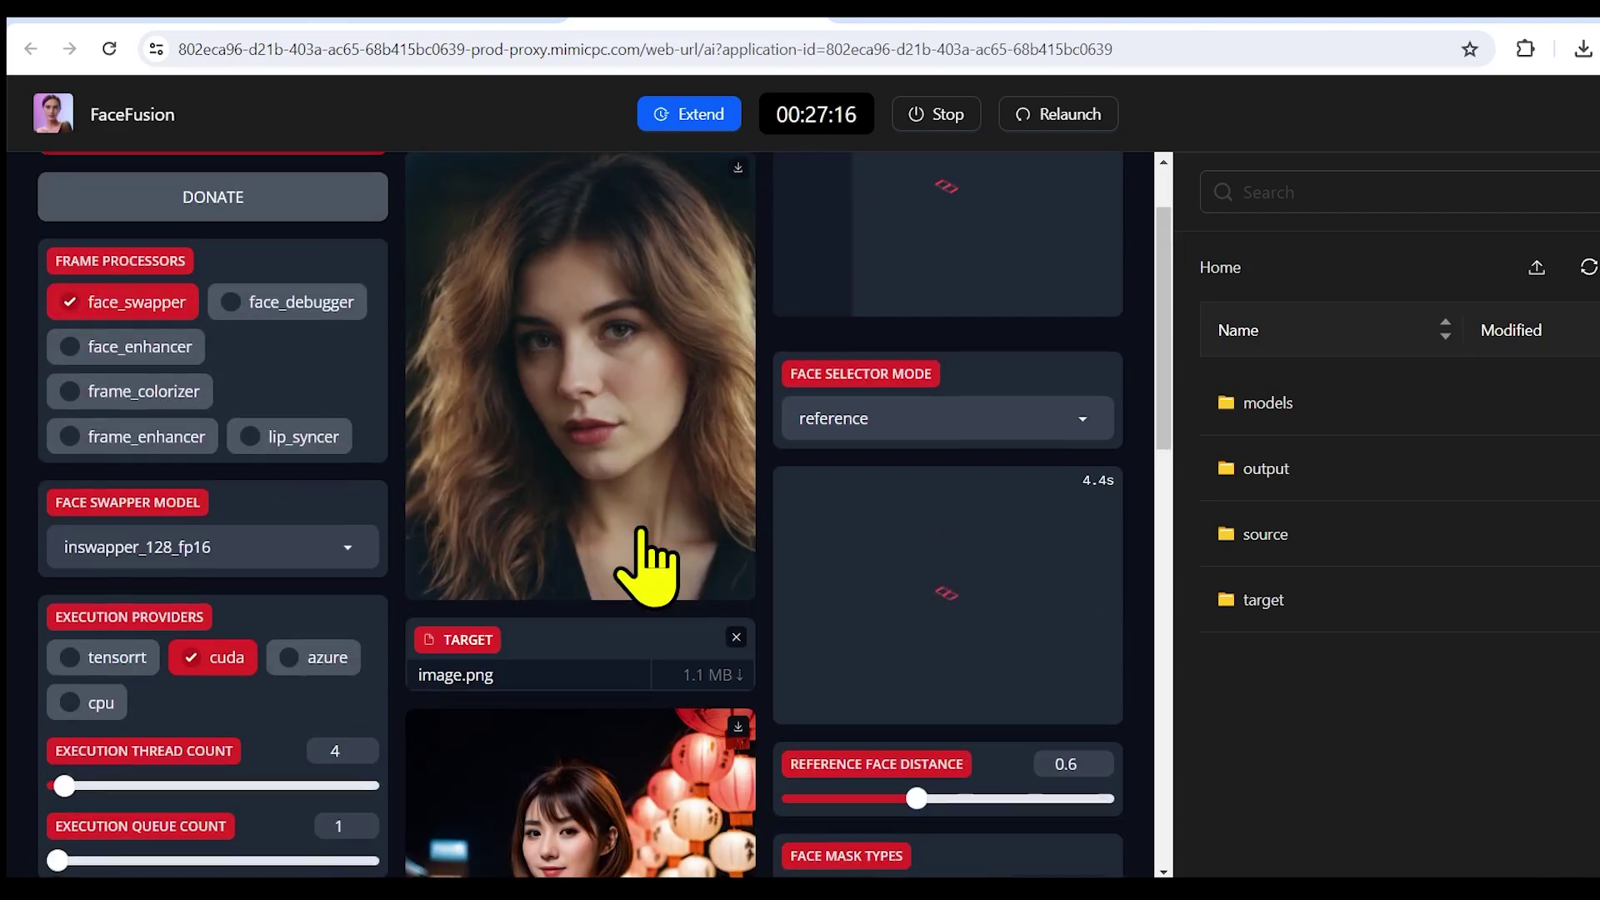
pyautogui.scroll(1, 642, 566)
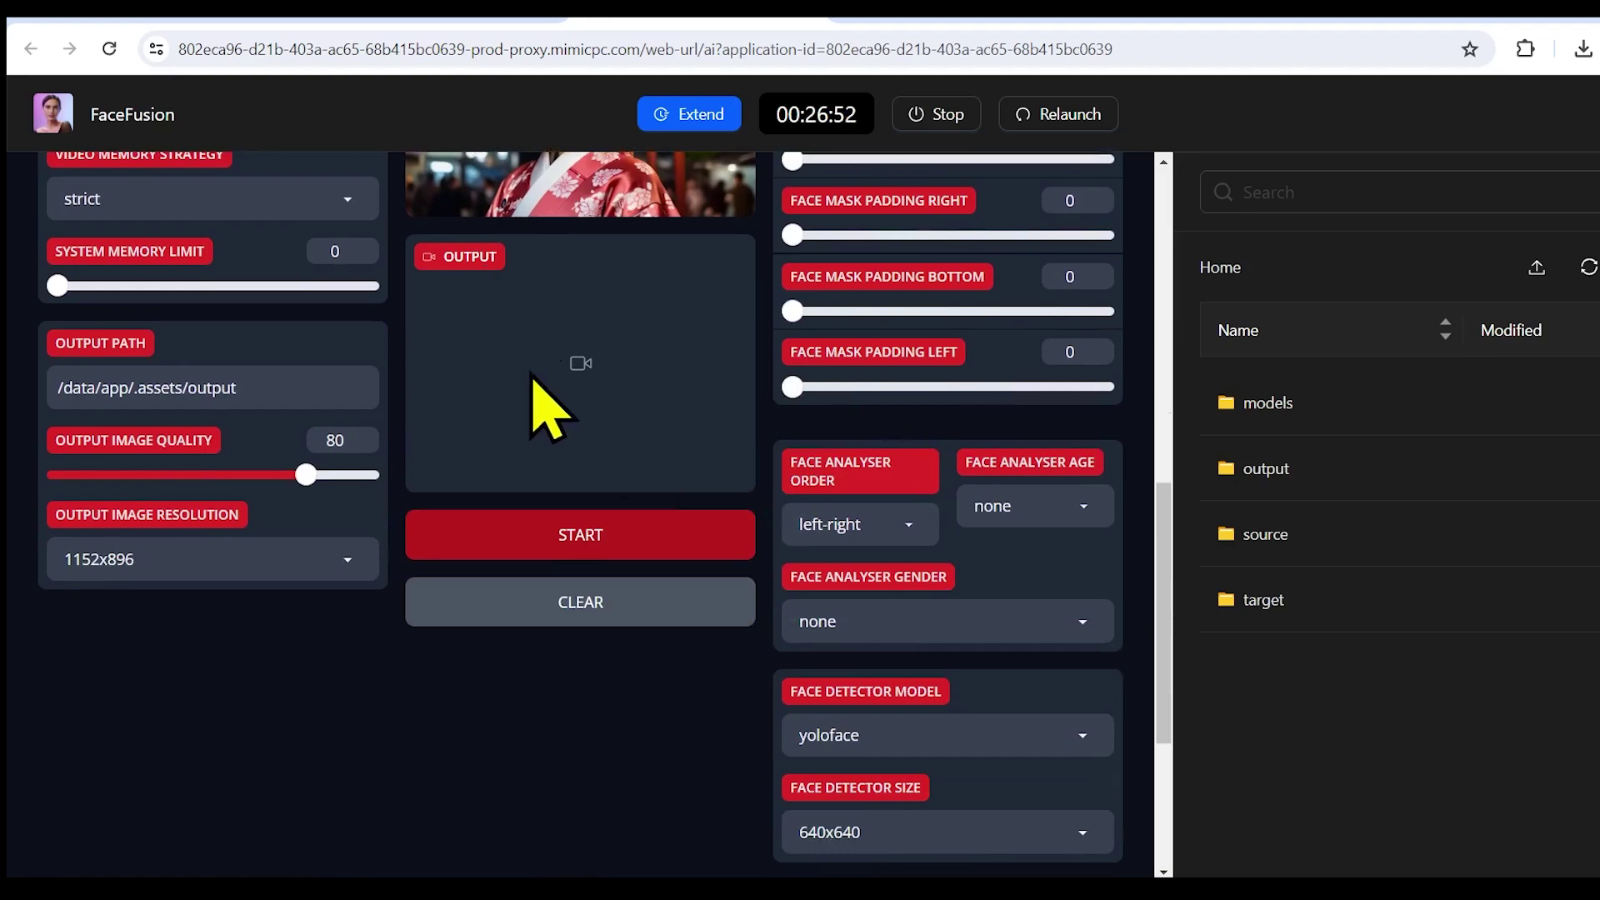
pyautogui.scroll(3, 625, 742)
# Step: Run the face swap onto the red-lantern kimono portrait and review the output
pyautogui.click(631, 754)
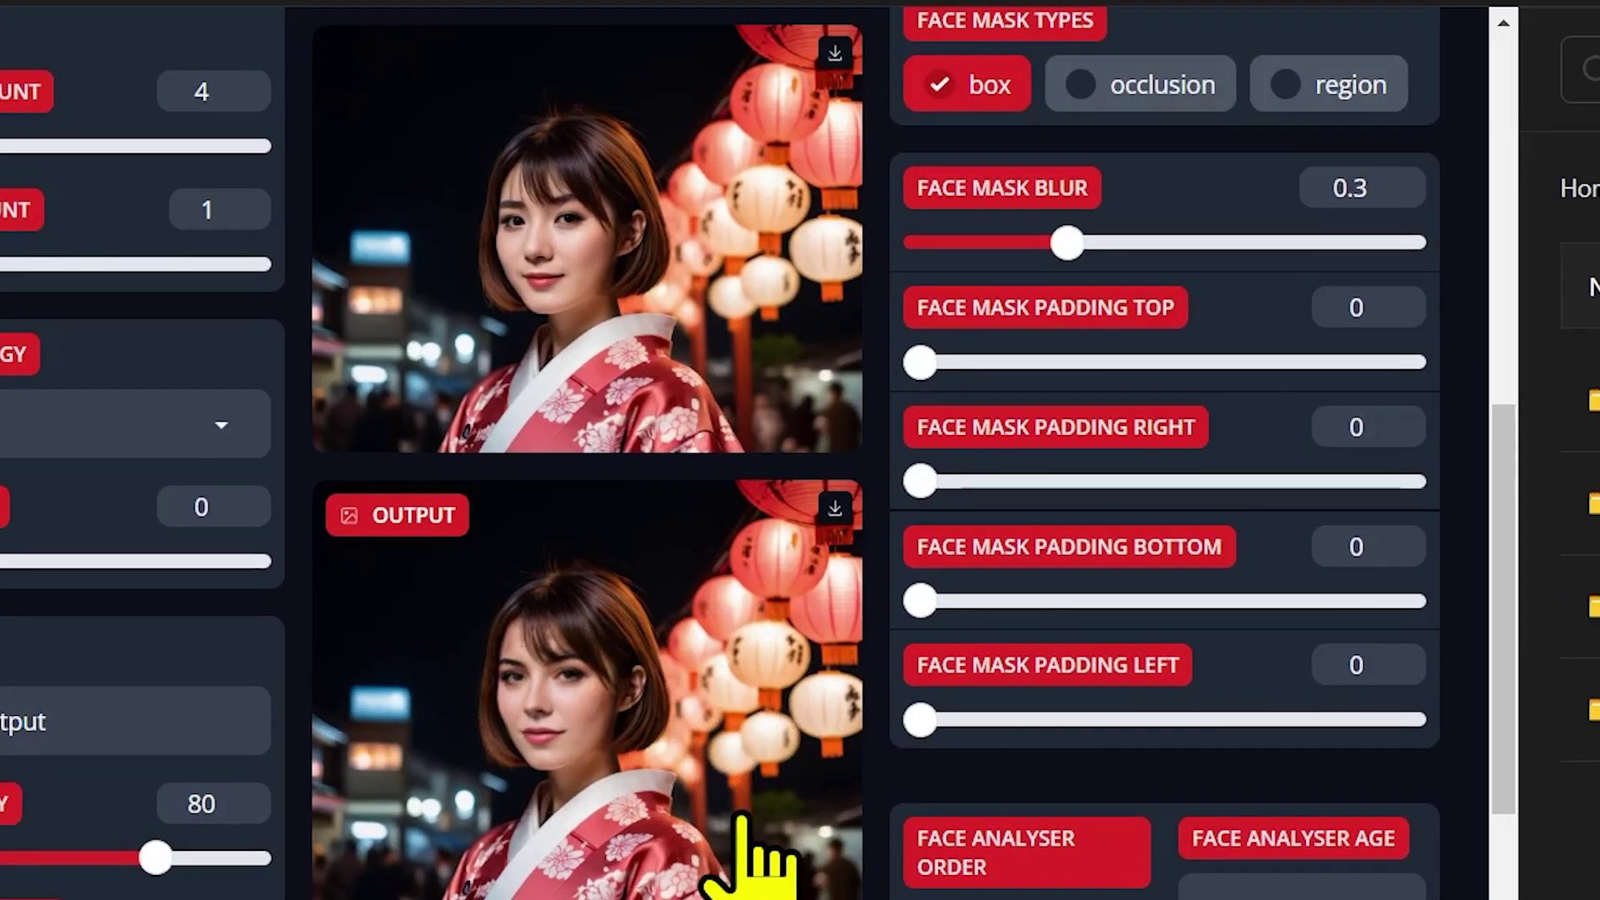
pyautogui.scroll(5, 746, 842)
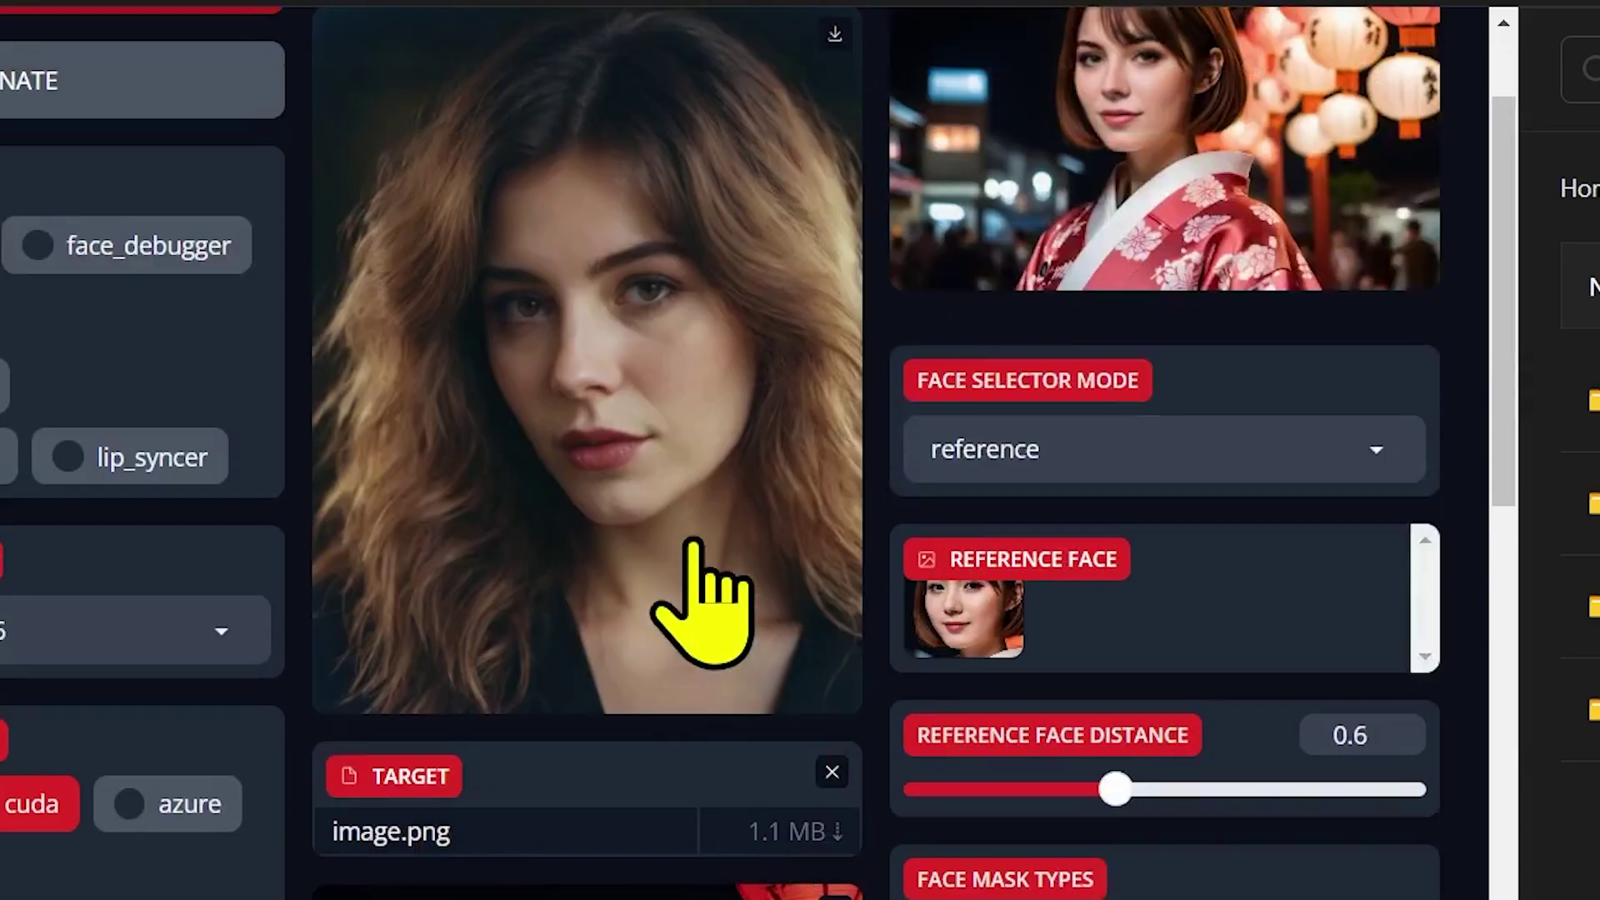
pyautogui.scroll(-2, 700, 575)
pyautogui.scroll(-3, 694, 546)
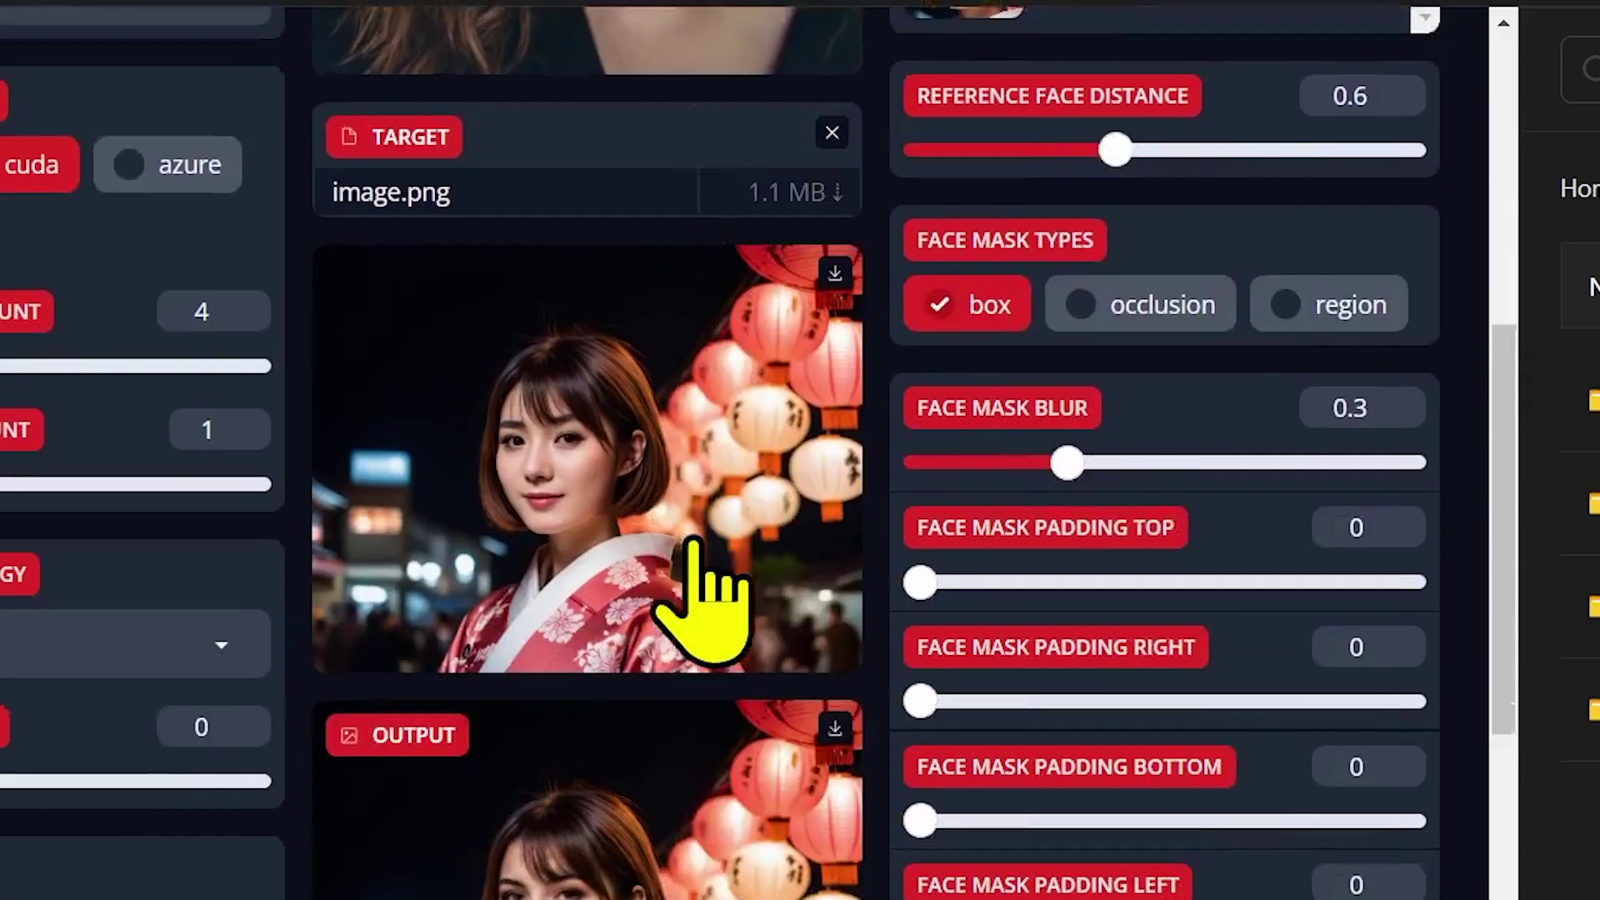
pyautogui.scroll(-3, 694, 546)
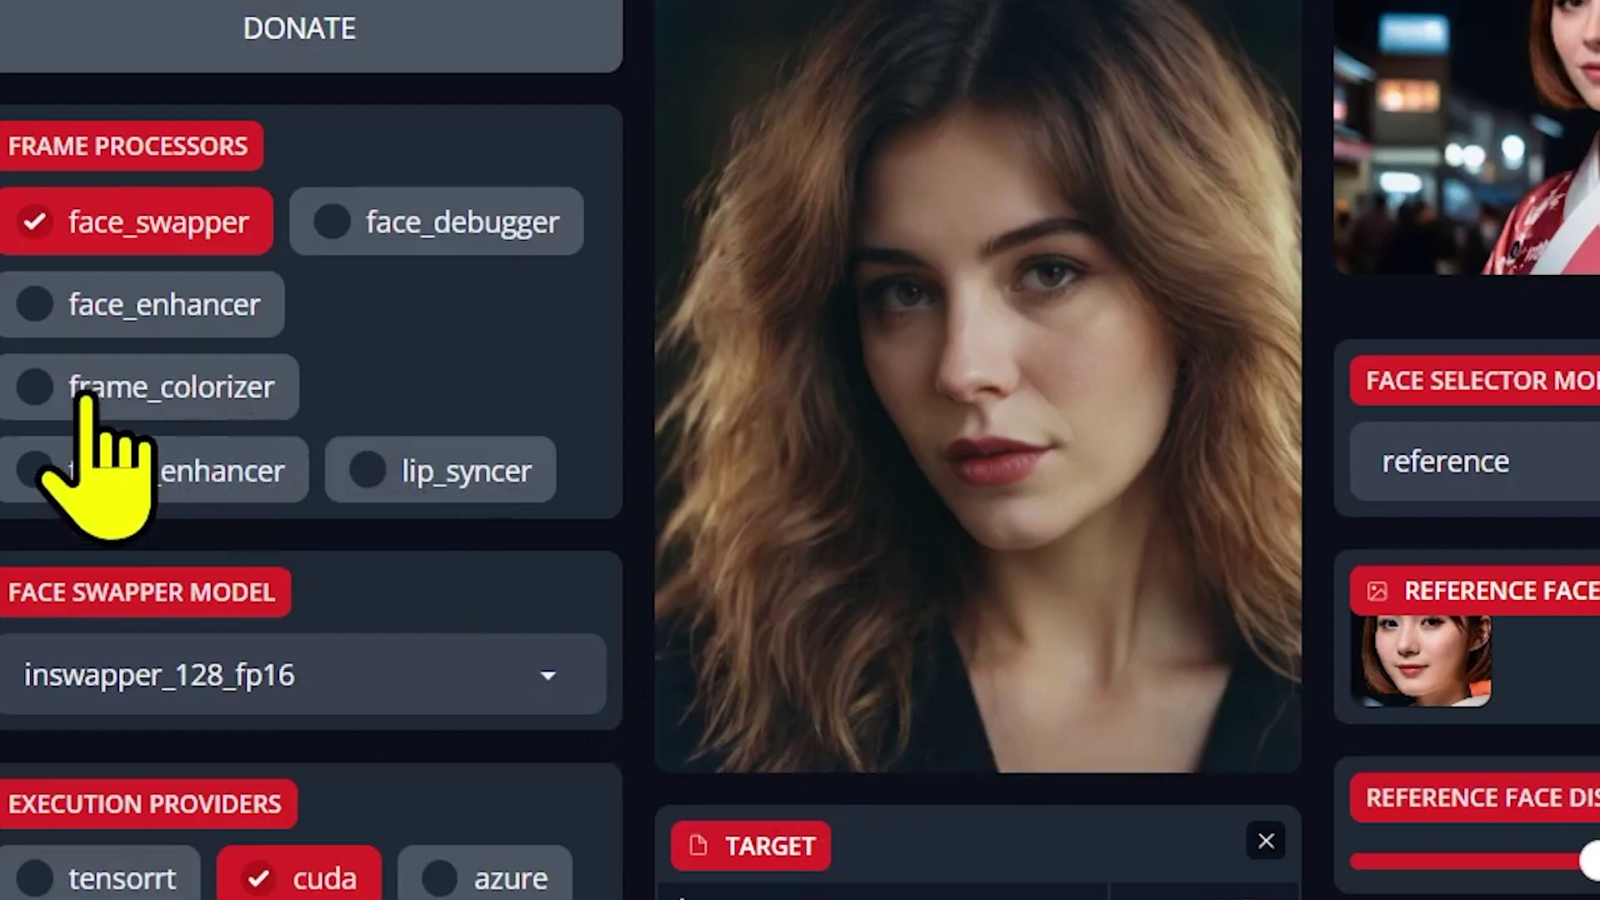
# Step: Enable frame_colorizer under Frame Processors and check the Preview
pyautogui.click(96, 396)
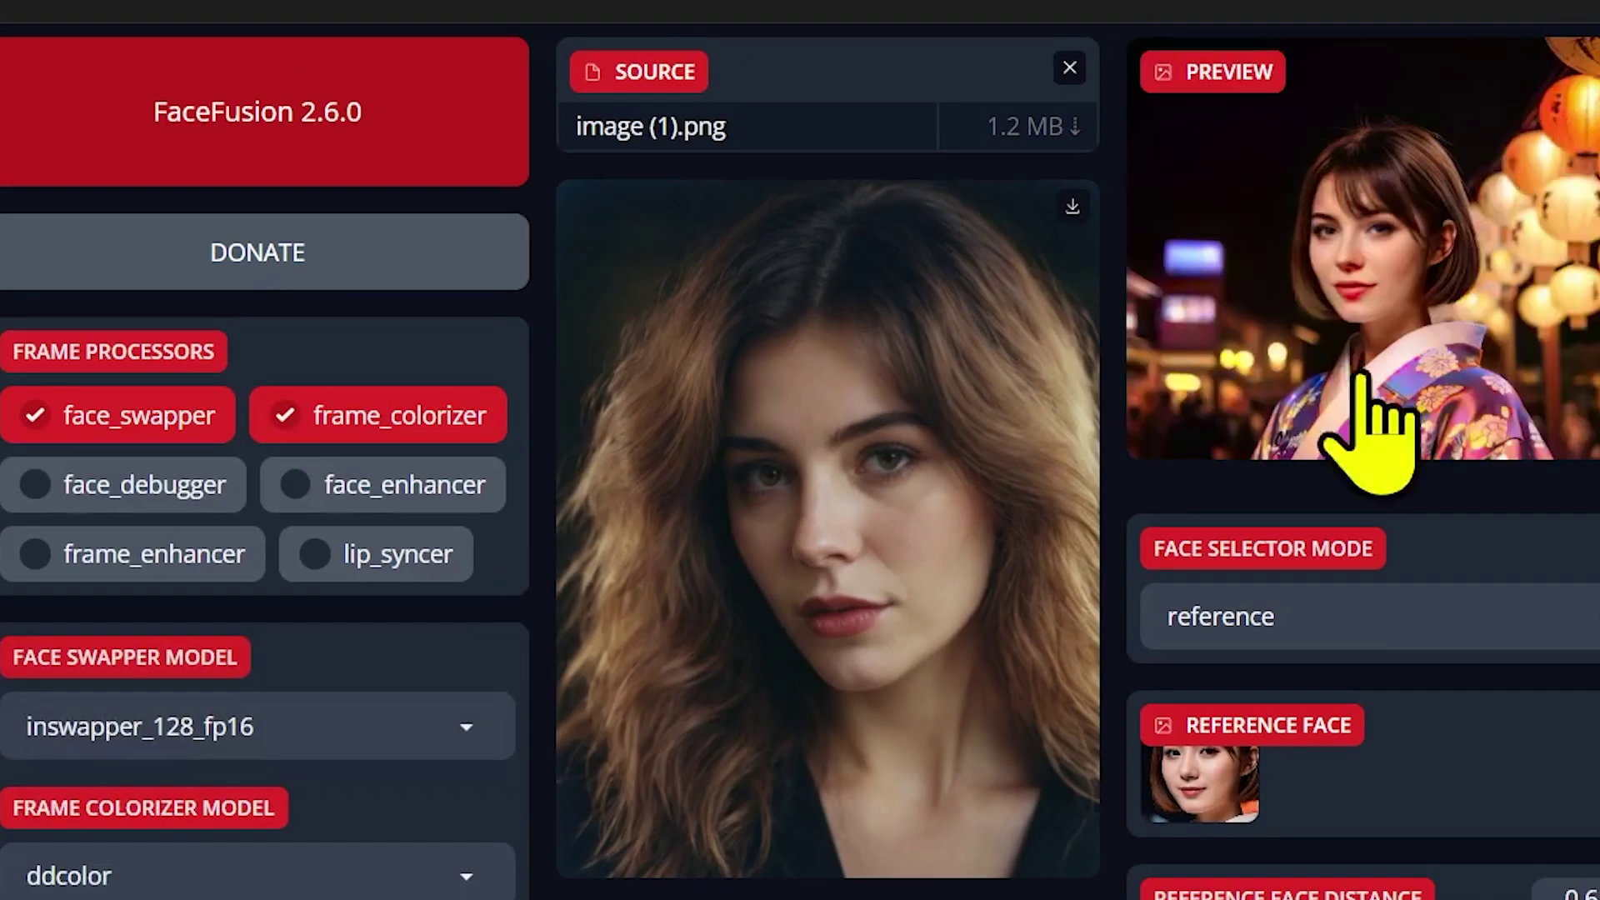
pyautogui.scroll(1, 1383, 342)
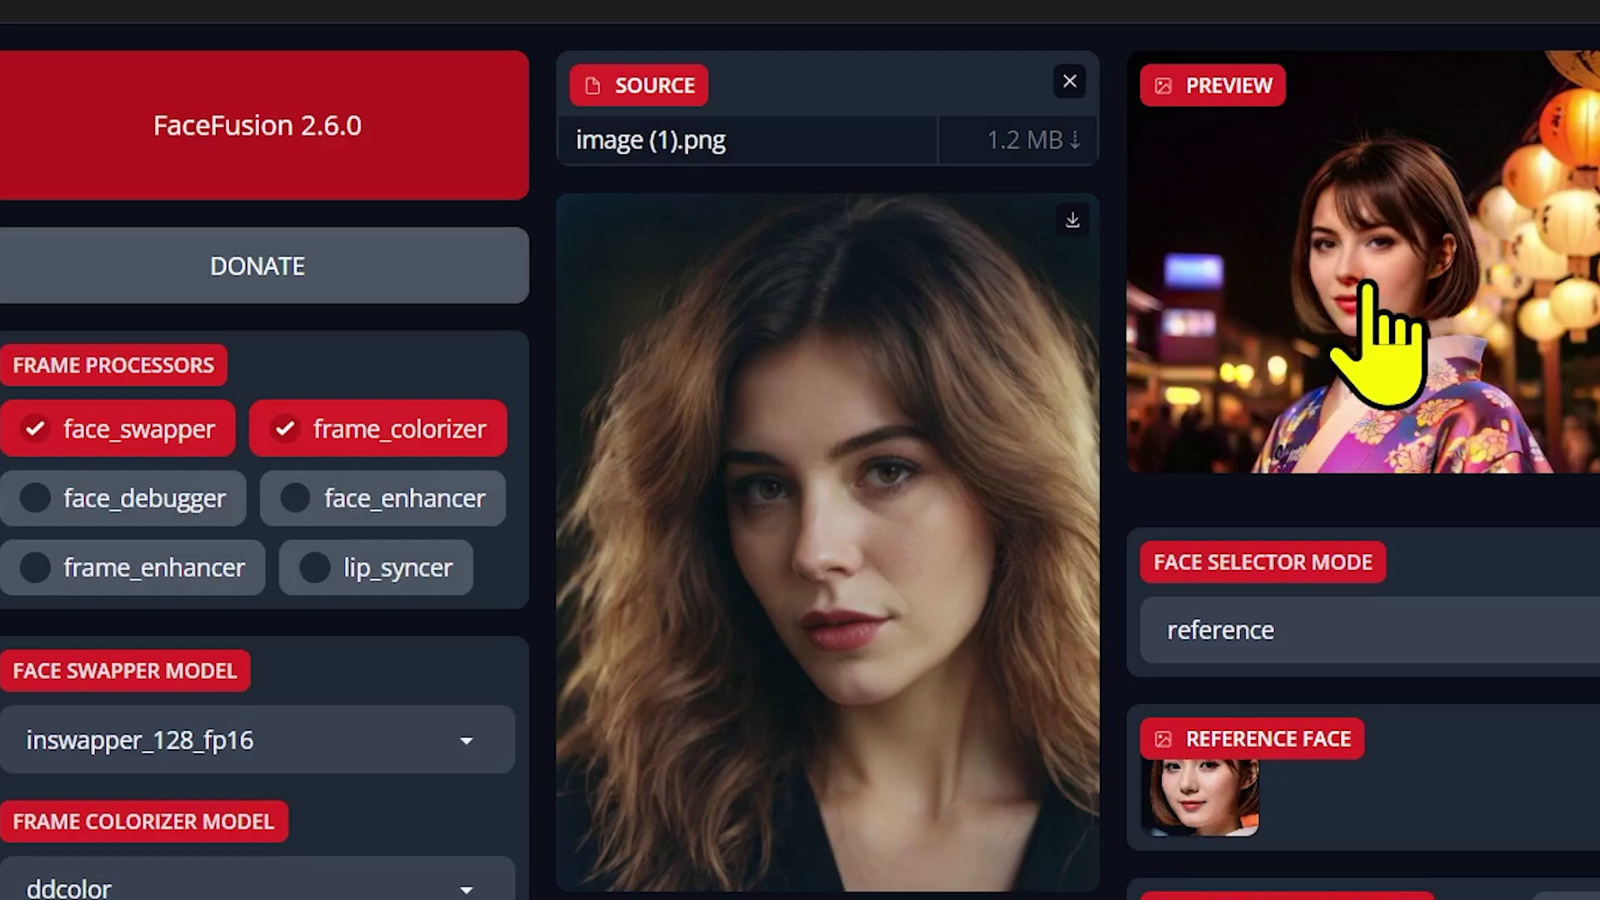
pyautogui.scroll(-6, 367, 575)
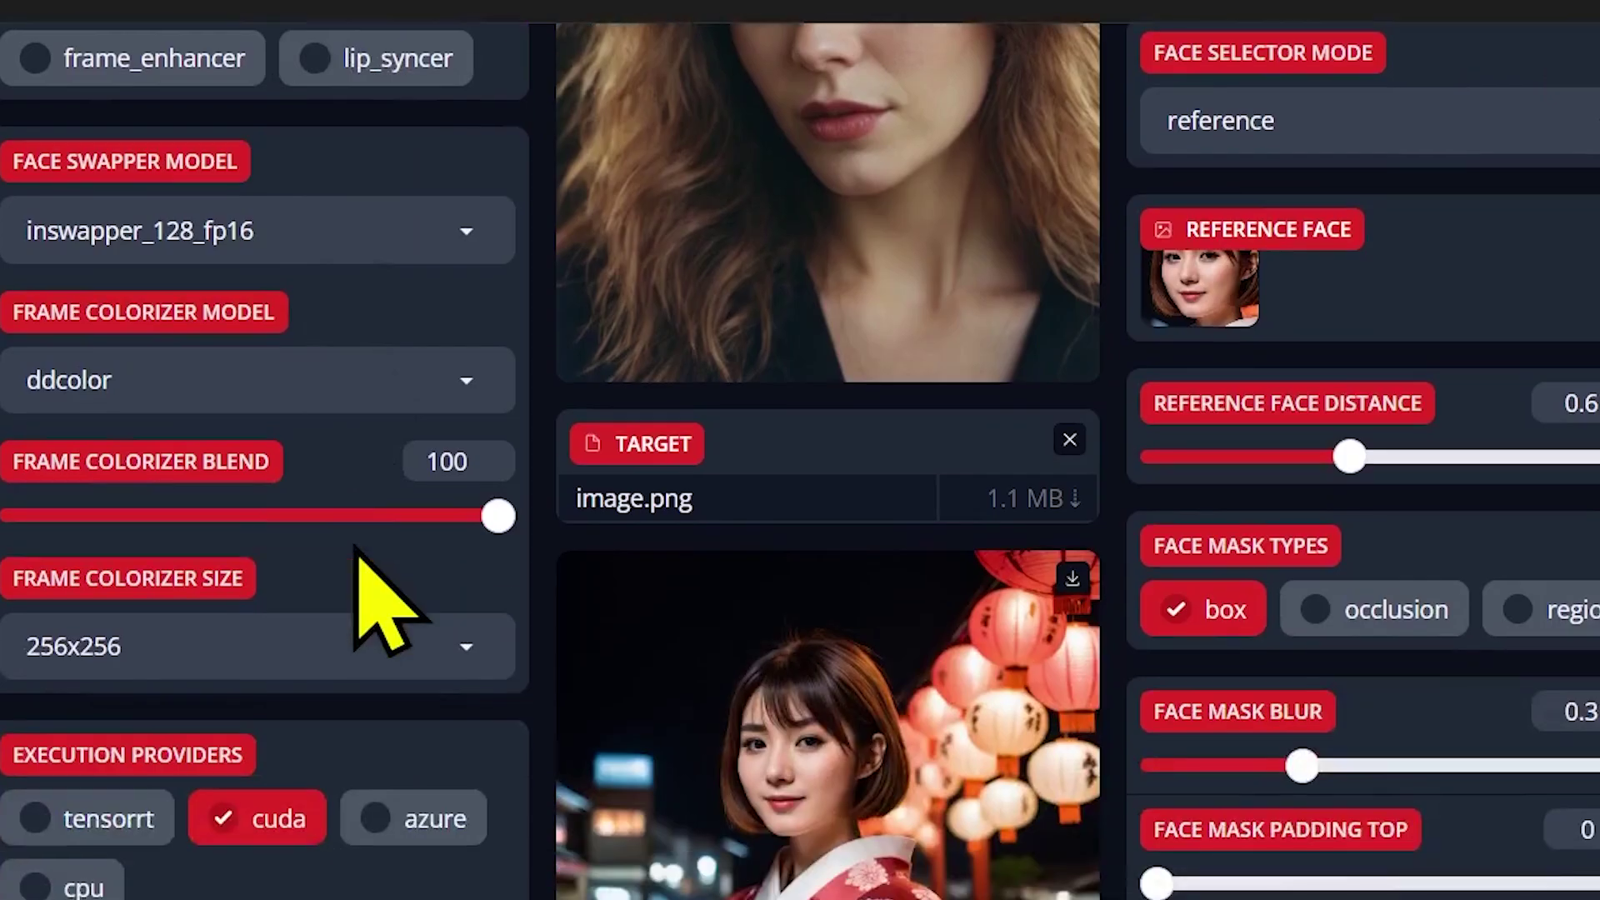
pyautogui.scroll(-4, 363, 552)
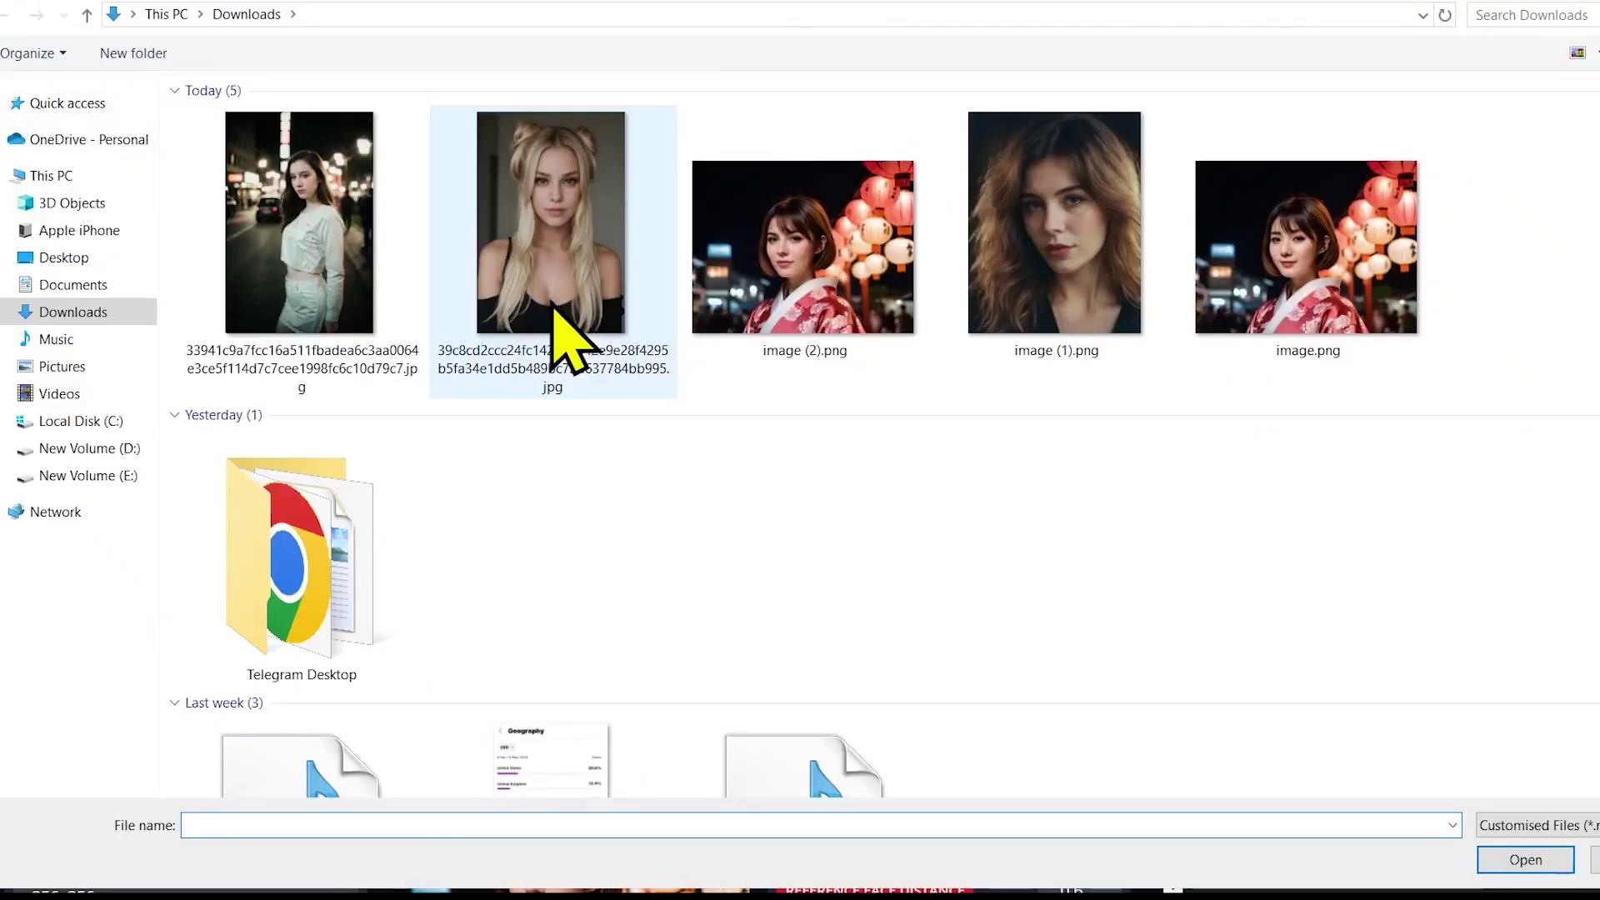
# Step: Swap the blonde portrait's face onto the photo of the woman in white
pyautogui.click(521, 350)
pyautogui.click(1526, 860)
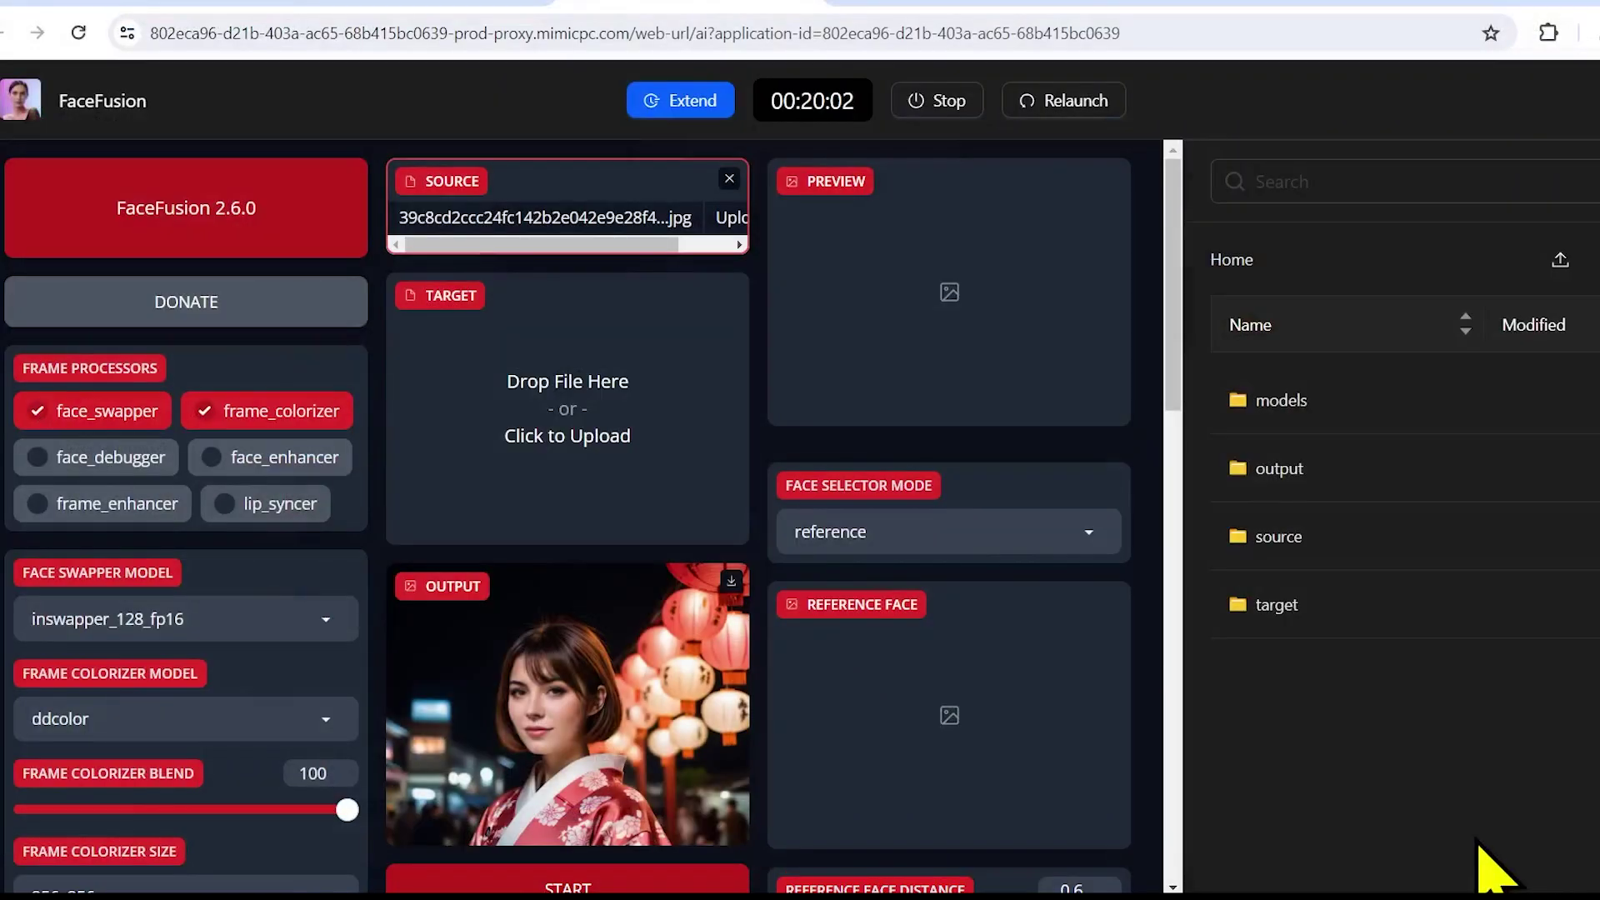
pyautogui.scroll(-1, 621, 521)
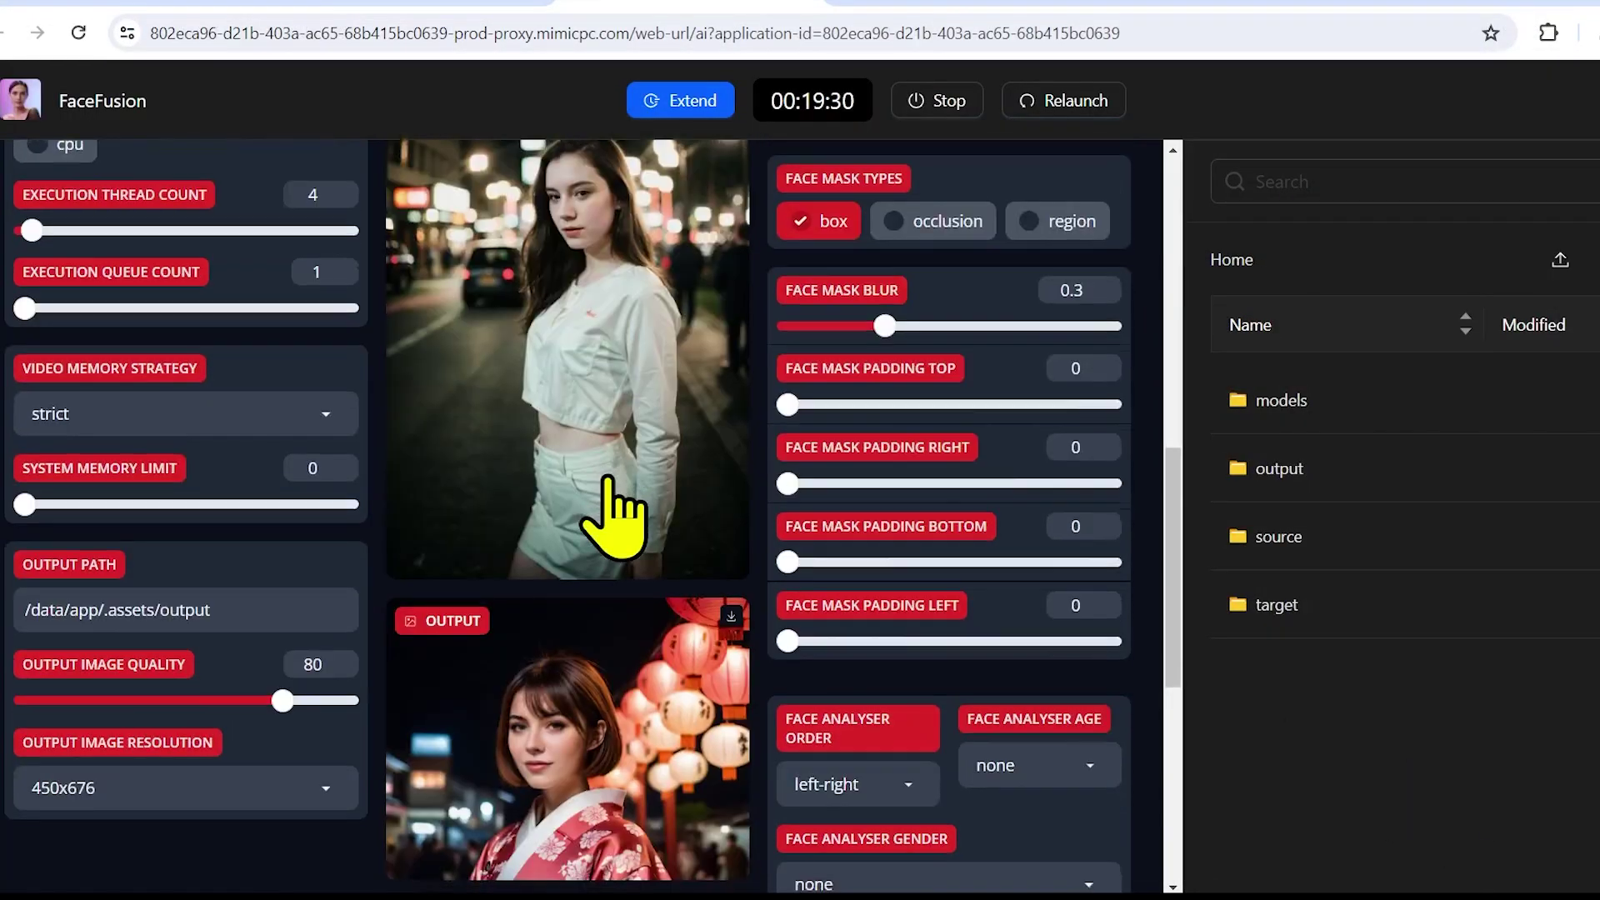
pyautogui.scroll(-2, 617, 517)
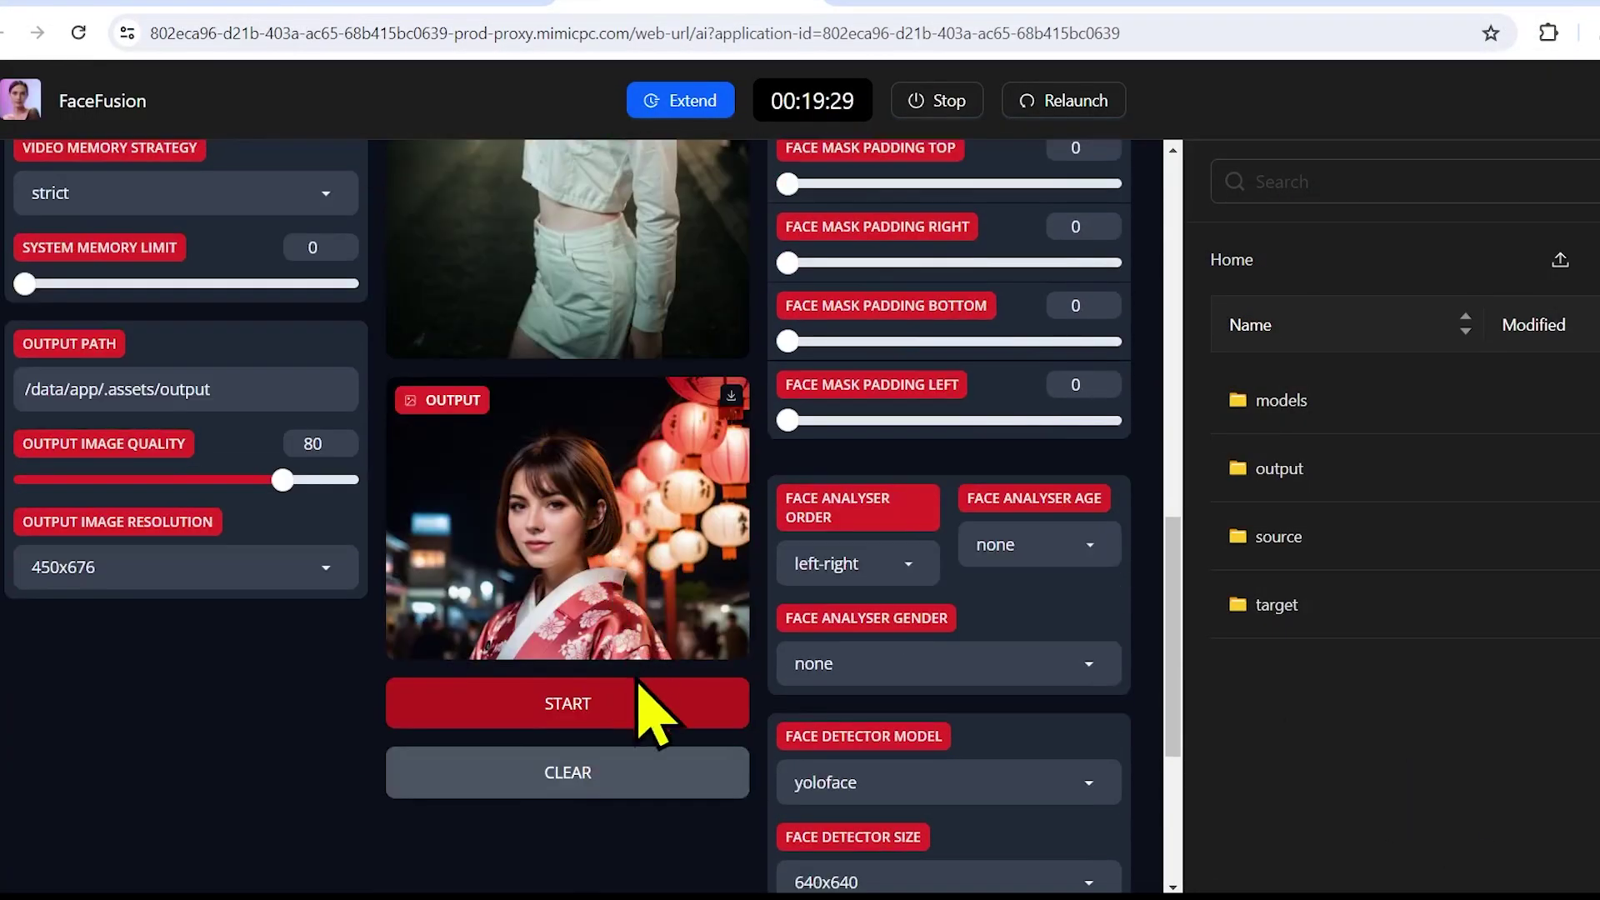
pyautogui.click(640, 704)
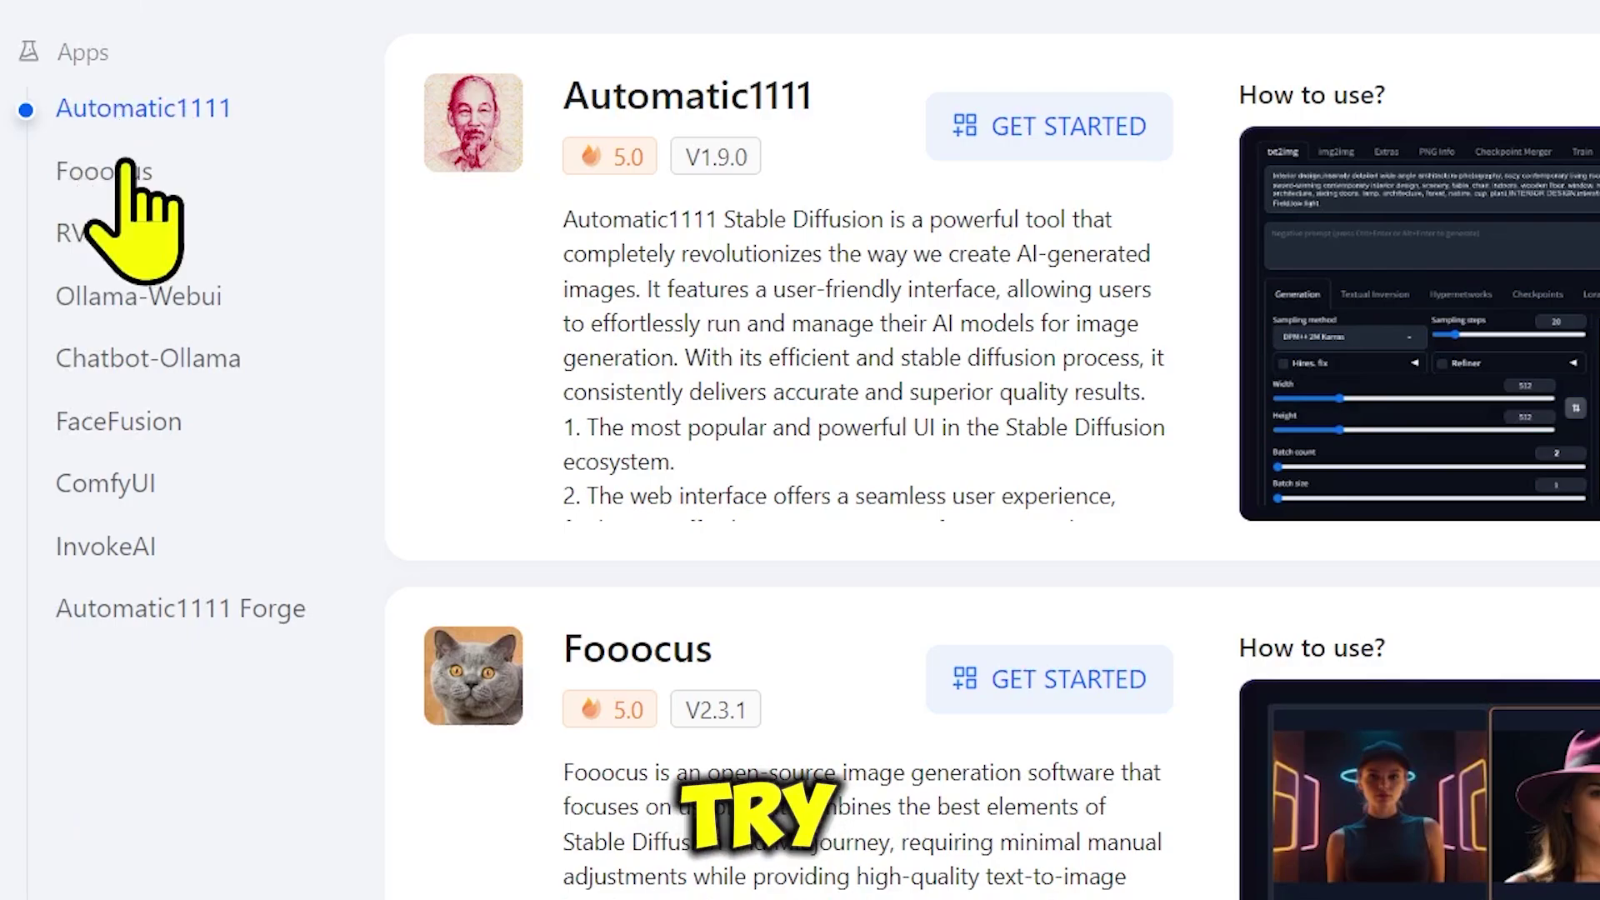
# Step: Browse the Fooocus and RVC app descriptions in the Apps list
pyautogui.click(242, 234)
pyautogui.click(121, 229)
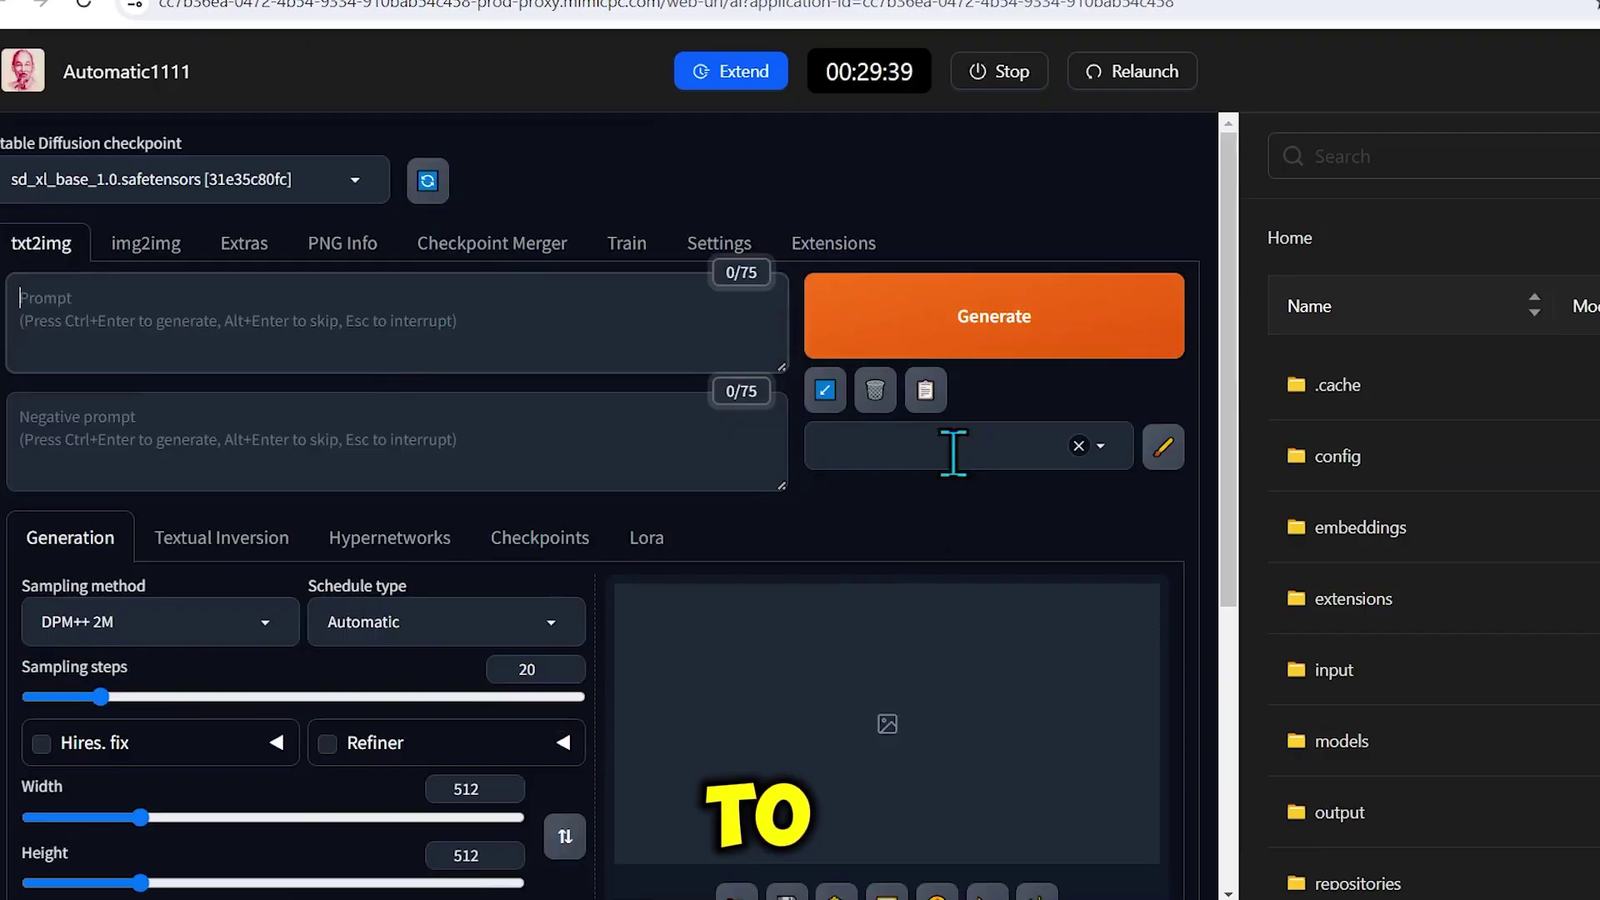
pyautogui.scroll(-5, 796, 591)
pyautogui.scroll(5, 787, 588)
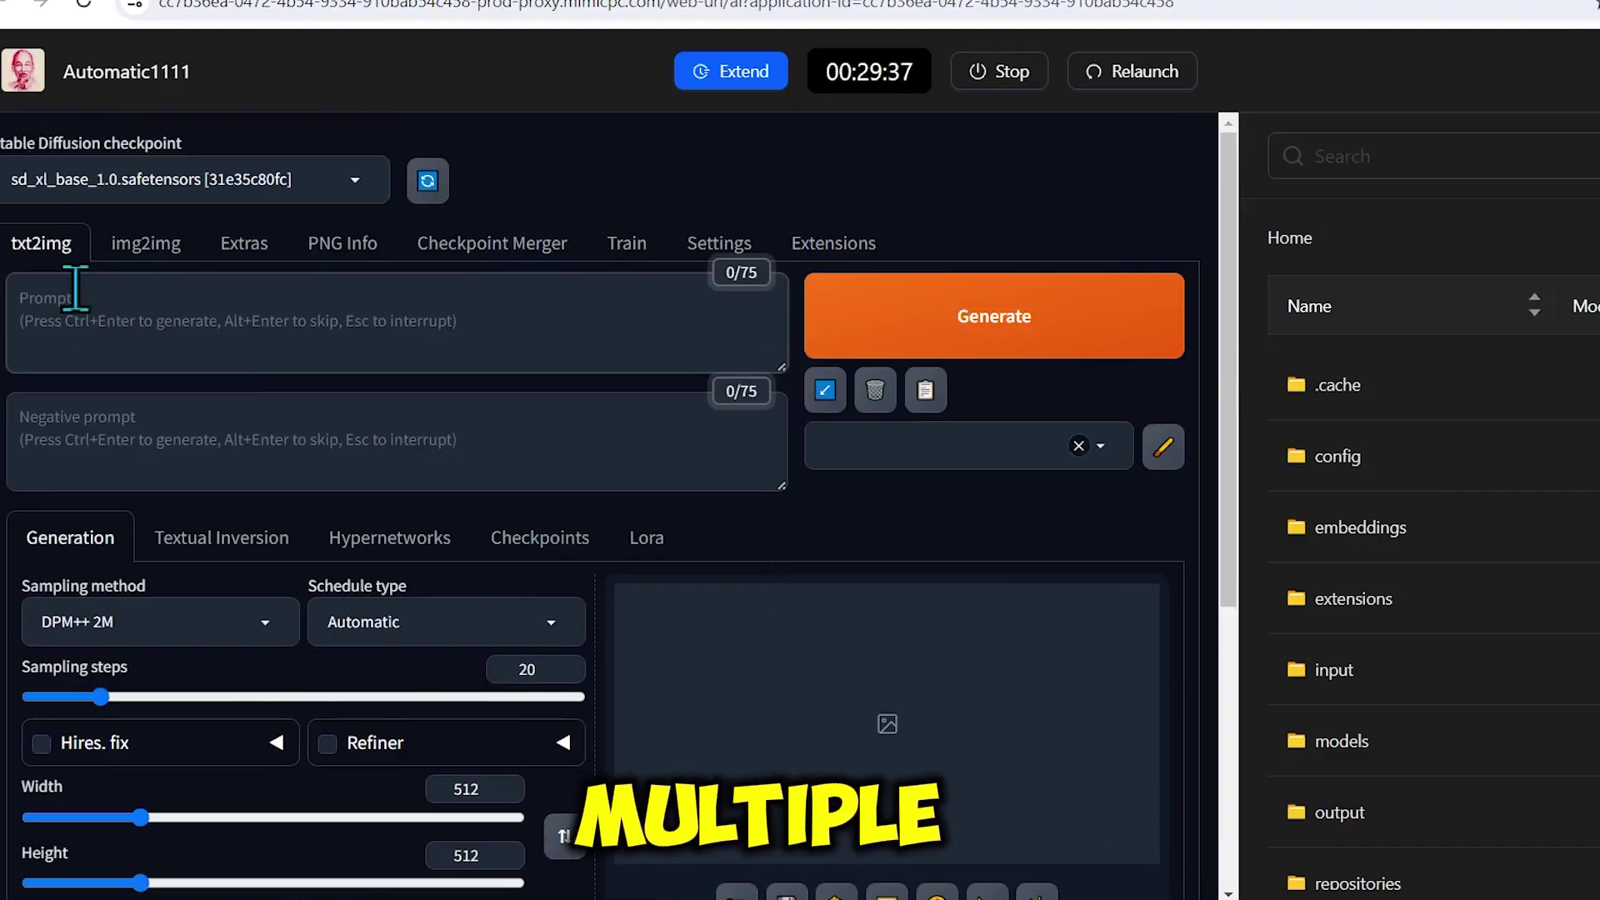
# Step: Look through Automatic1111's img2img, Extras, PNG Info, Checkpoint Merger and Train sections
pyautogui.click(171, 227)
pyautogui.click(267, 247)
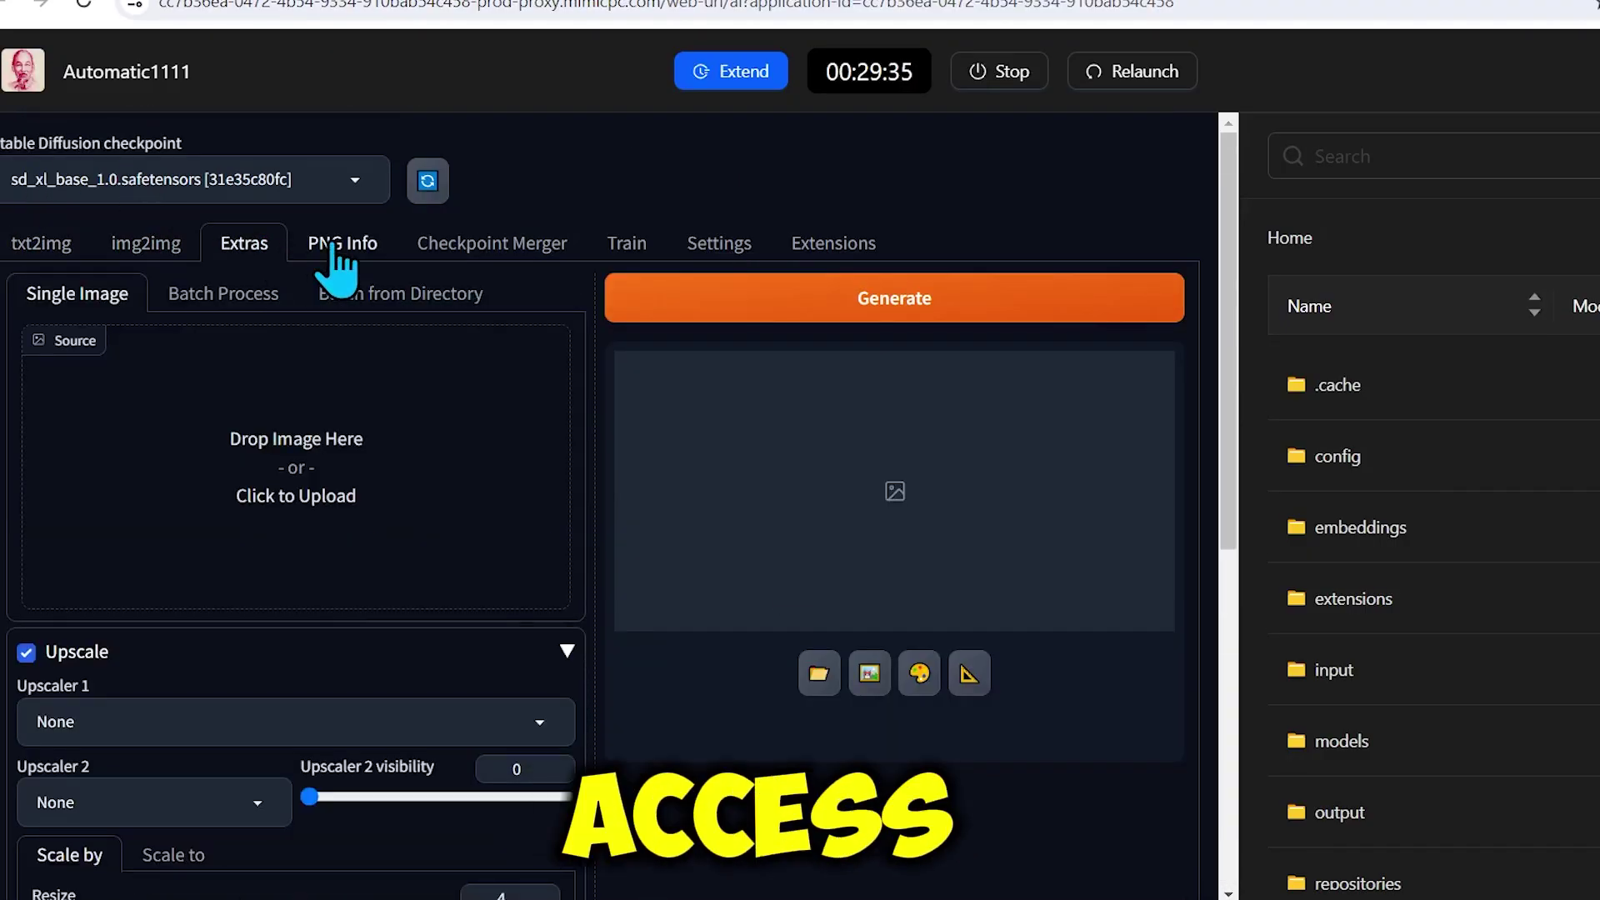
pyautogui.click(329, 249)
pyautogui.click(501, 269)
pyautogui.click(625, 268)
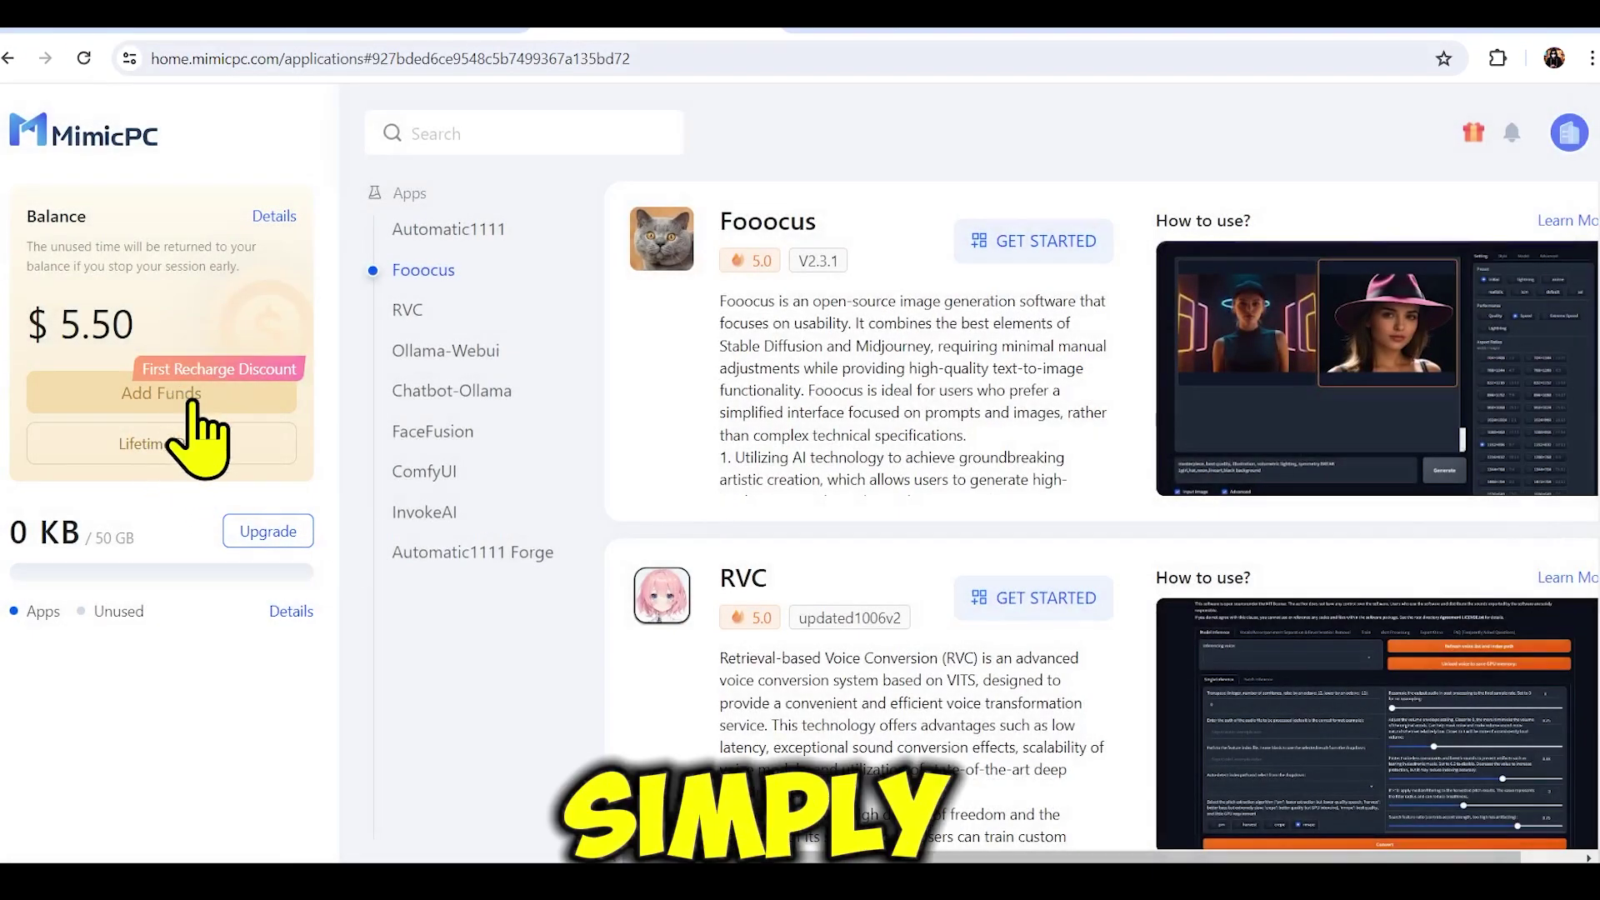
# Step: Open the Balance drawer showing $10.00–$200.00 recharge amounts with PayPal or Card payment
pyautogui.click(188, 398)
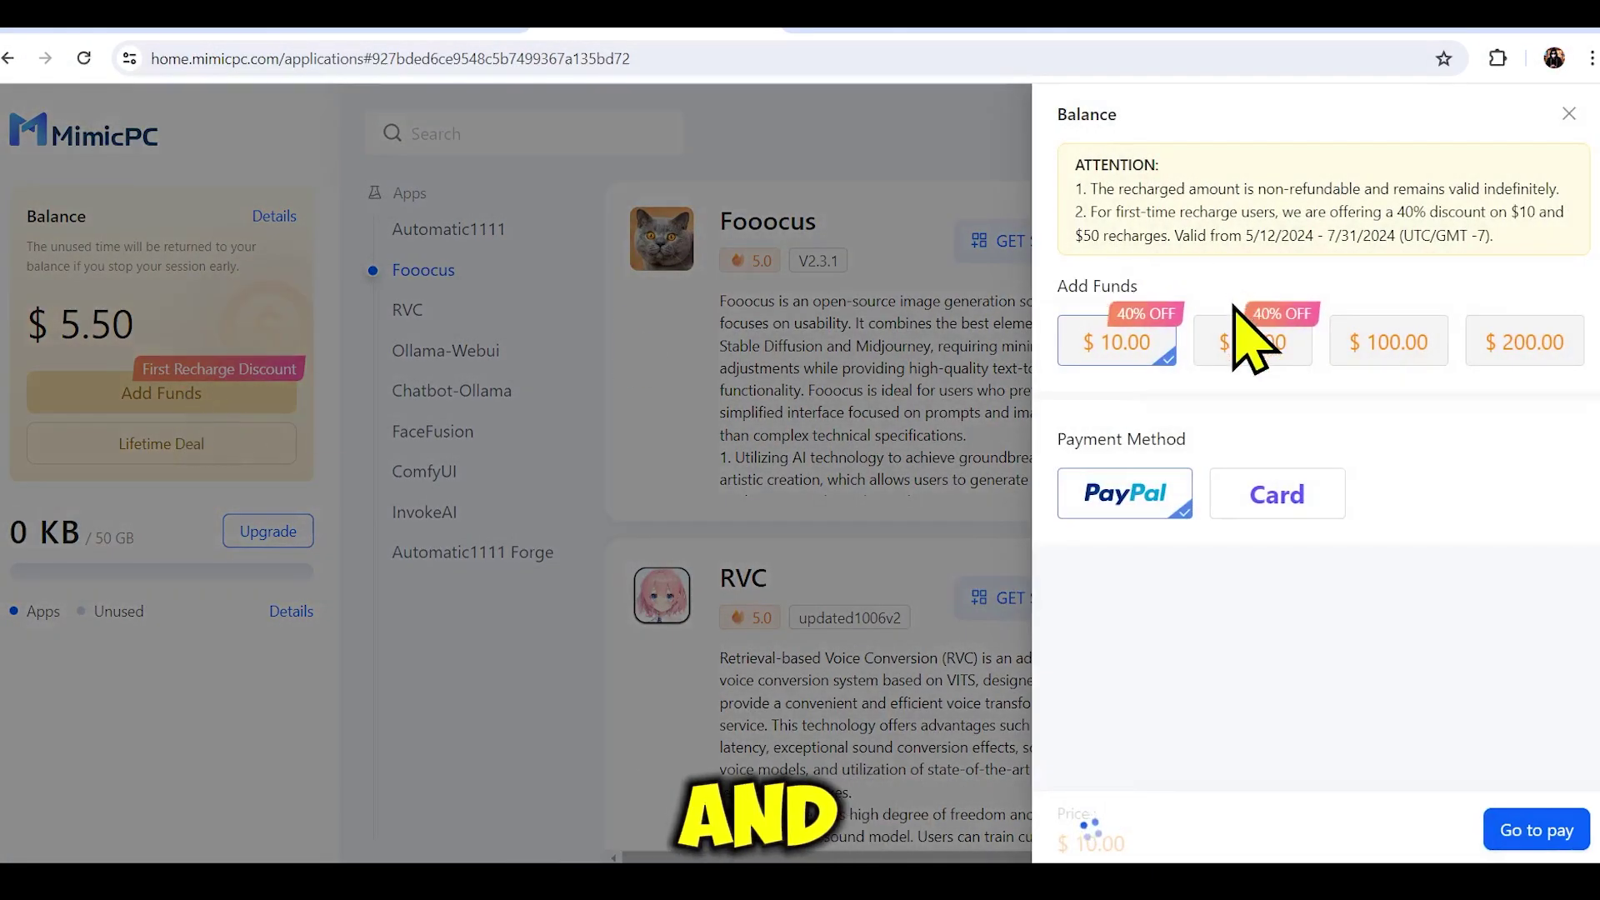